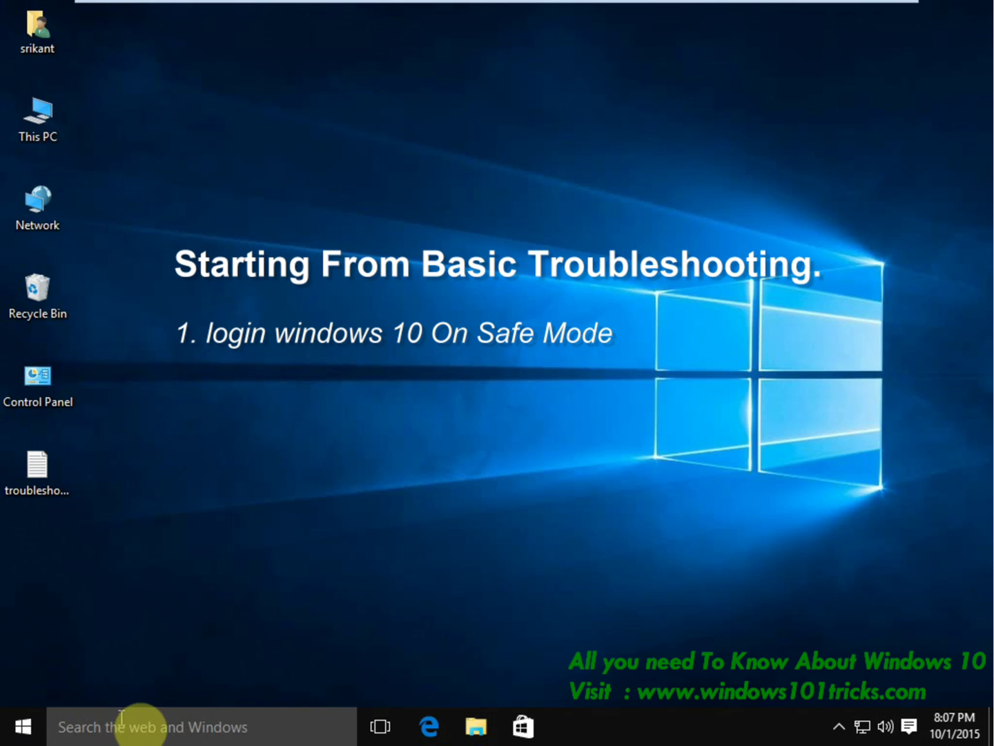
- Run msconfig to open the System Configuration utility
right_click(28, 728)
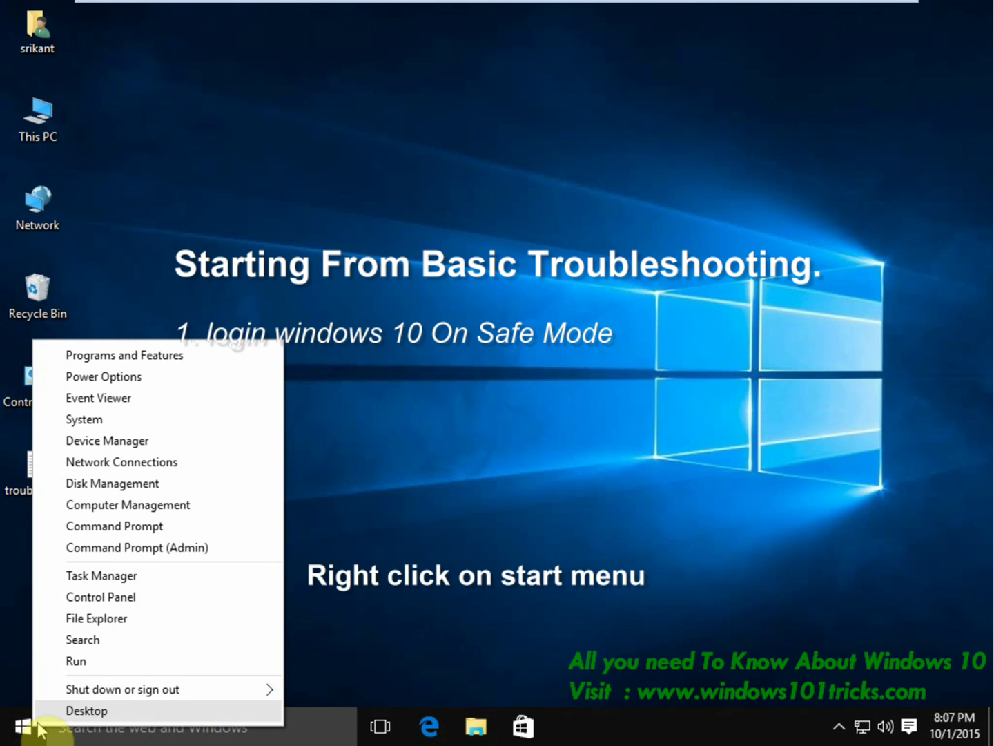
left_click(76, 662)
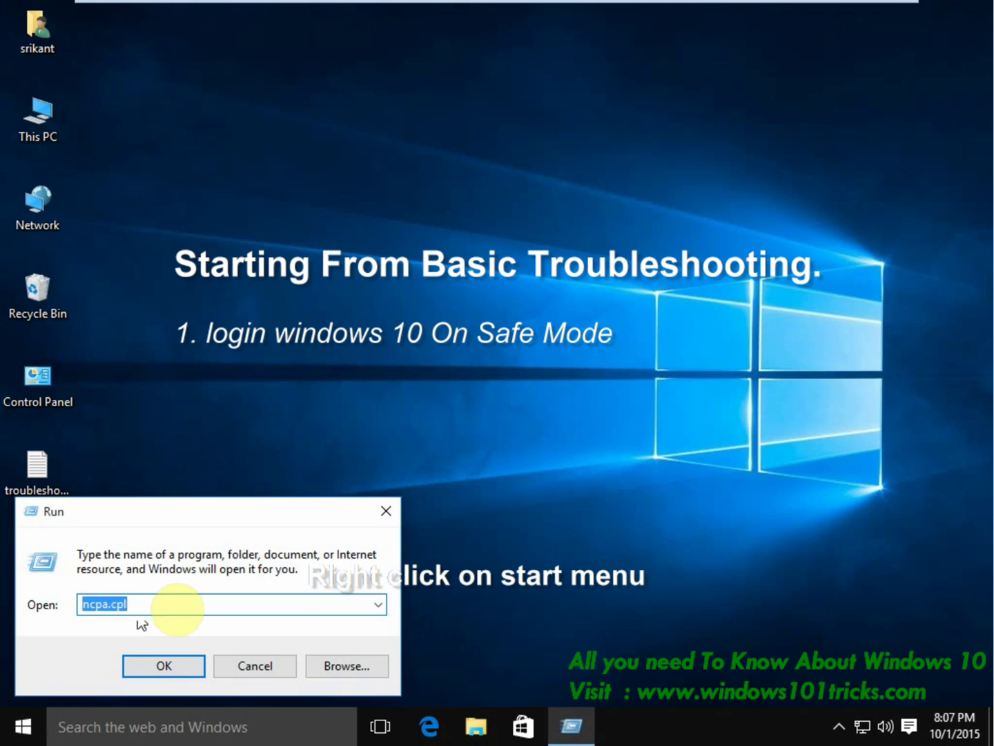
type("msconfig")
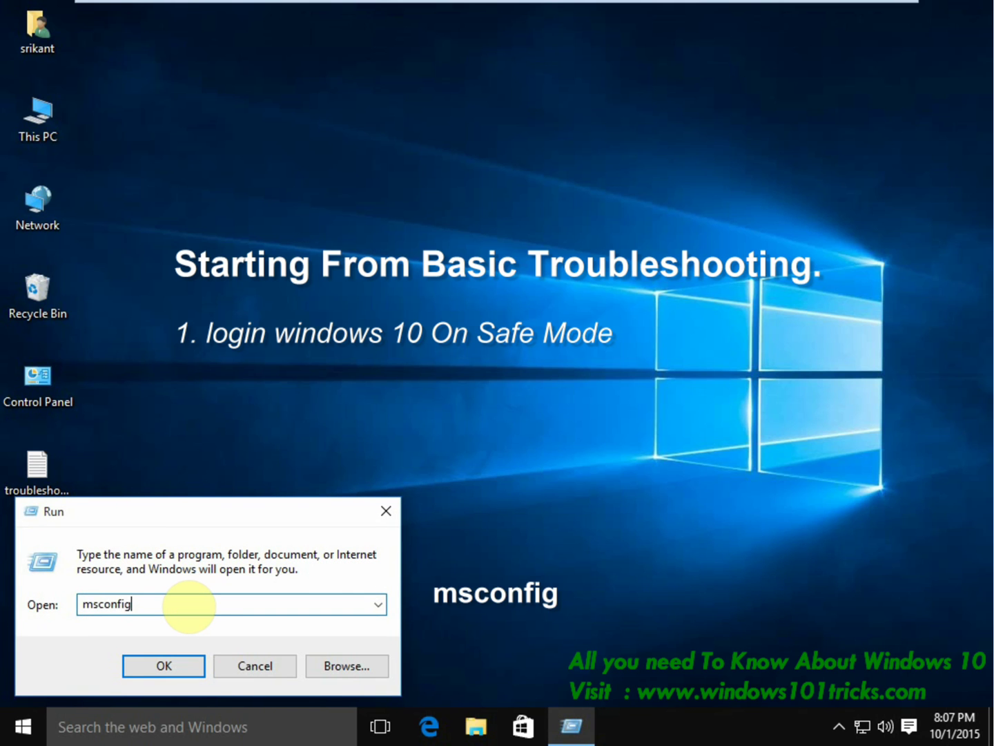
left_click(186, 664)
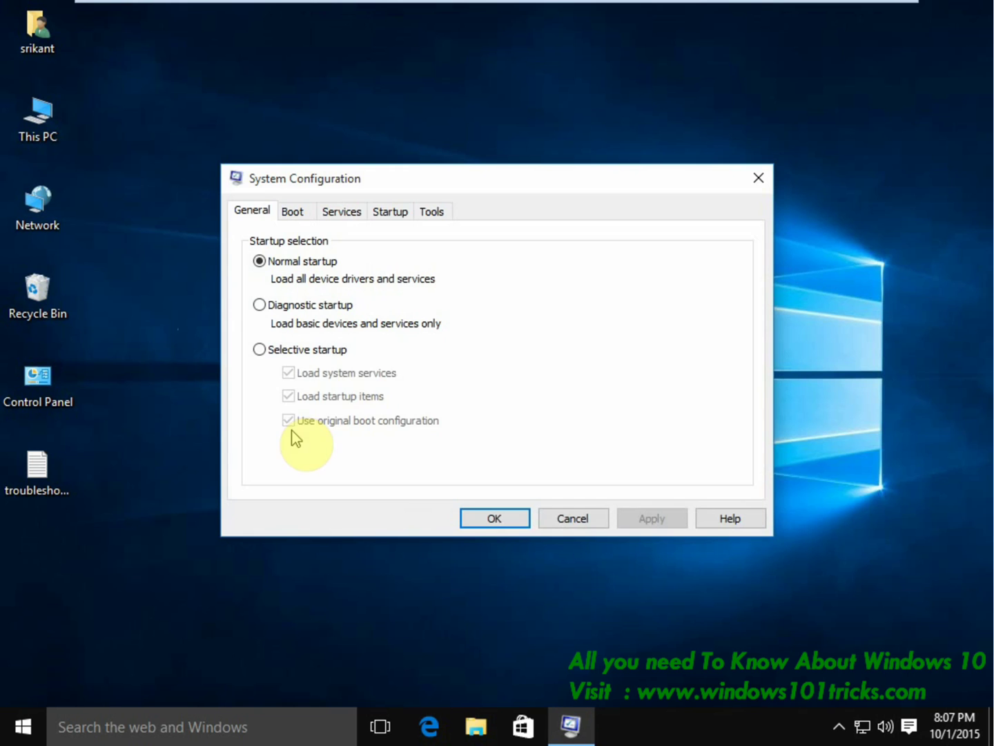
- Enable Safe boot with the Network option in the boot settings, then apply and accept the configuration
left_click(290, 214)
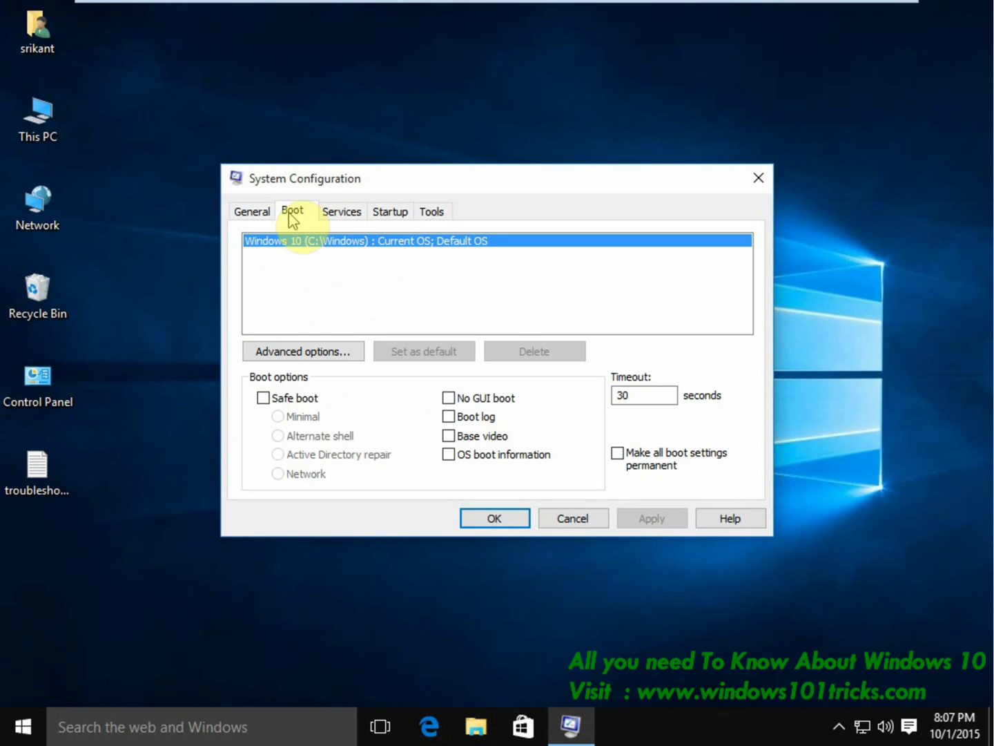
left_click(263, 399)
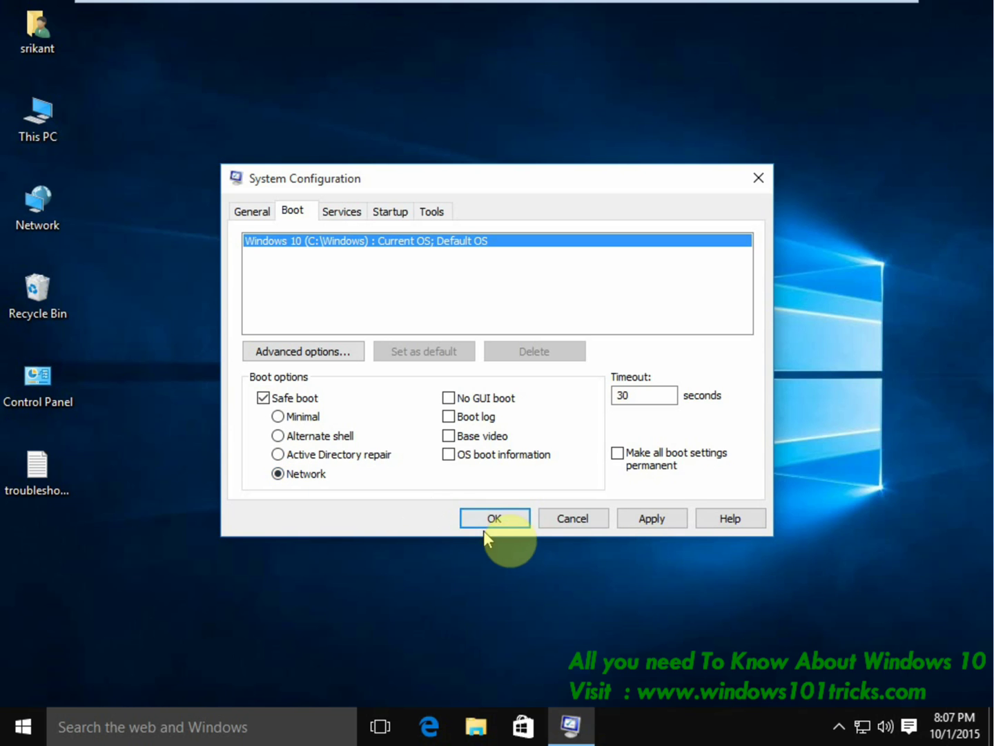
left_click(653, 520)
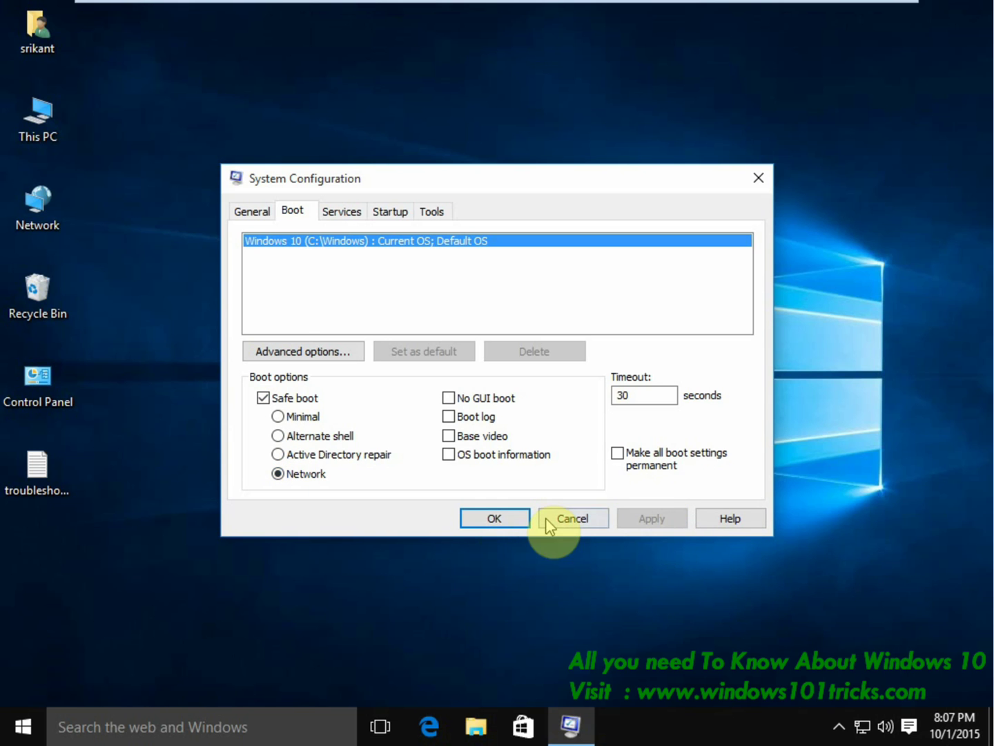
left_click(504, 520)
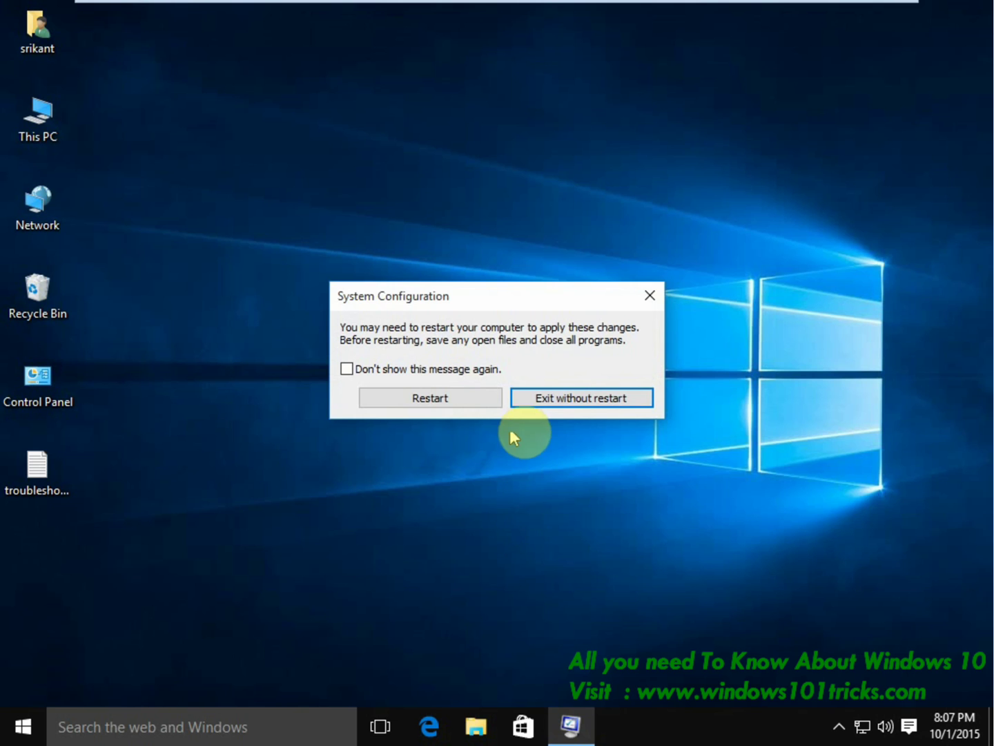
- Restart the computer to load the new boot settings and sign in with the account password
left_click(433, 403)
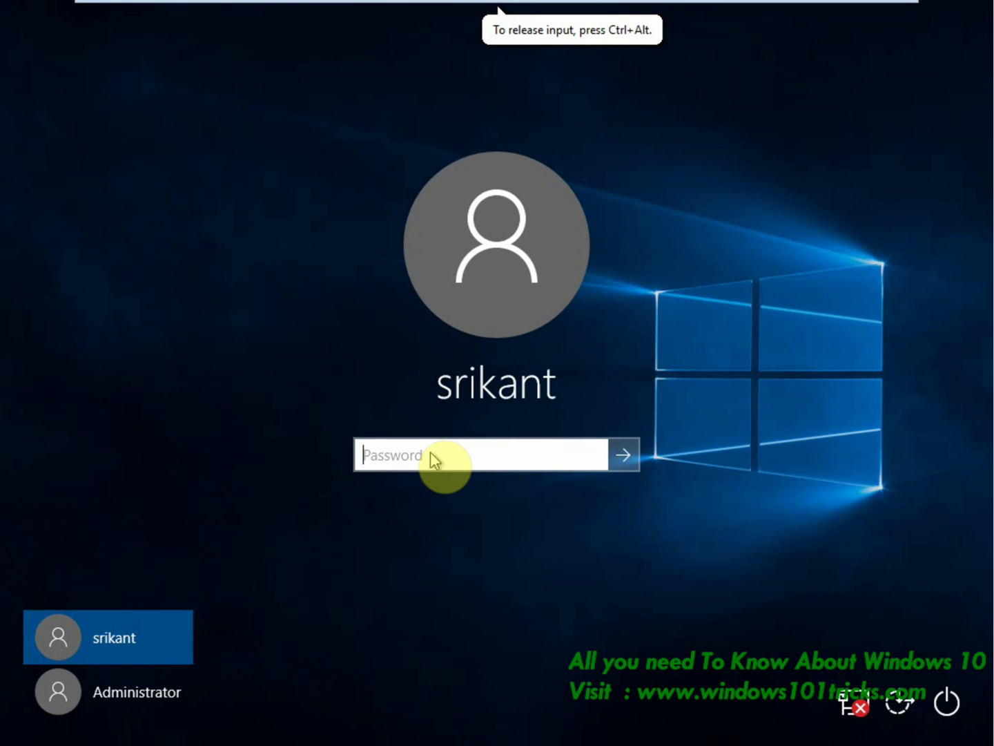
type("p")
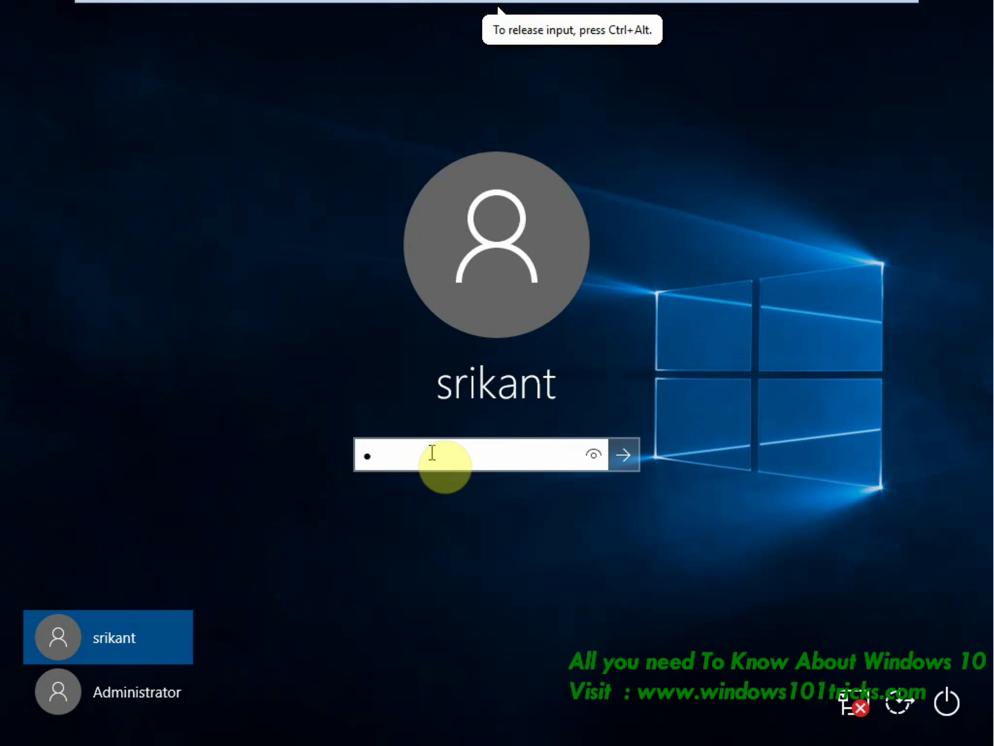
key("Return")
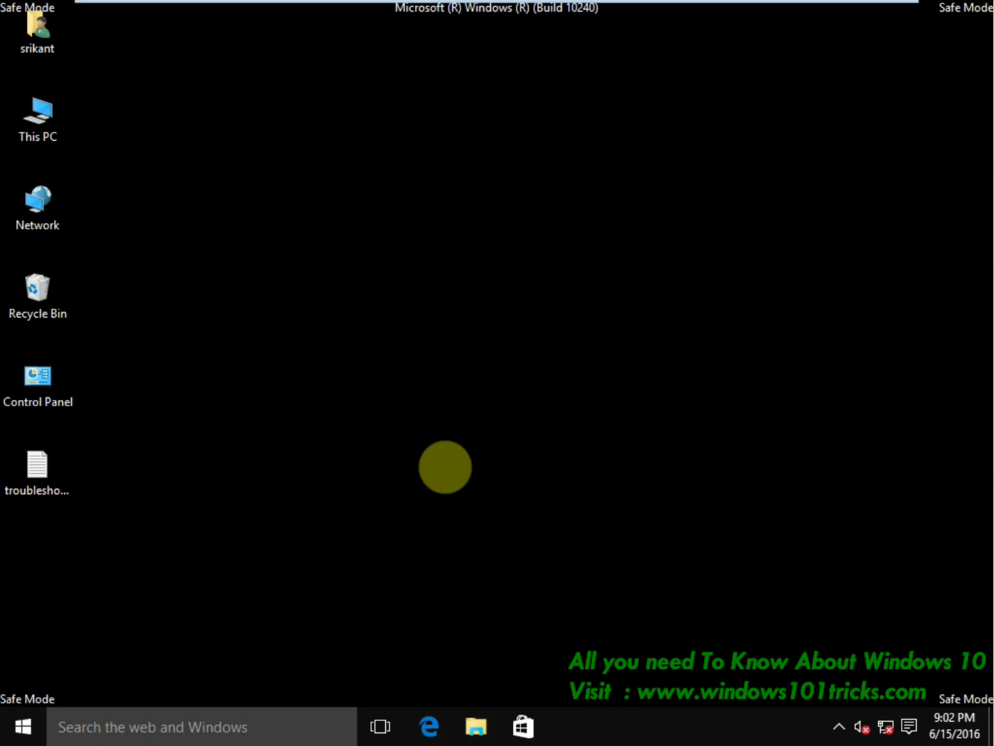
- Complete the note "see windows started in safe mode" and add the line "now perform the troubleshooting steps." below it
type("star")
type("te")
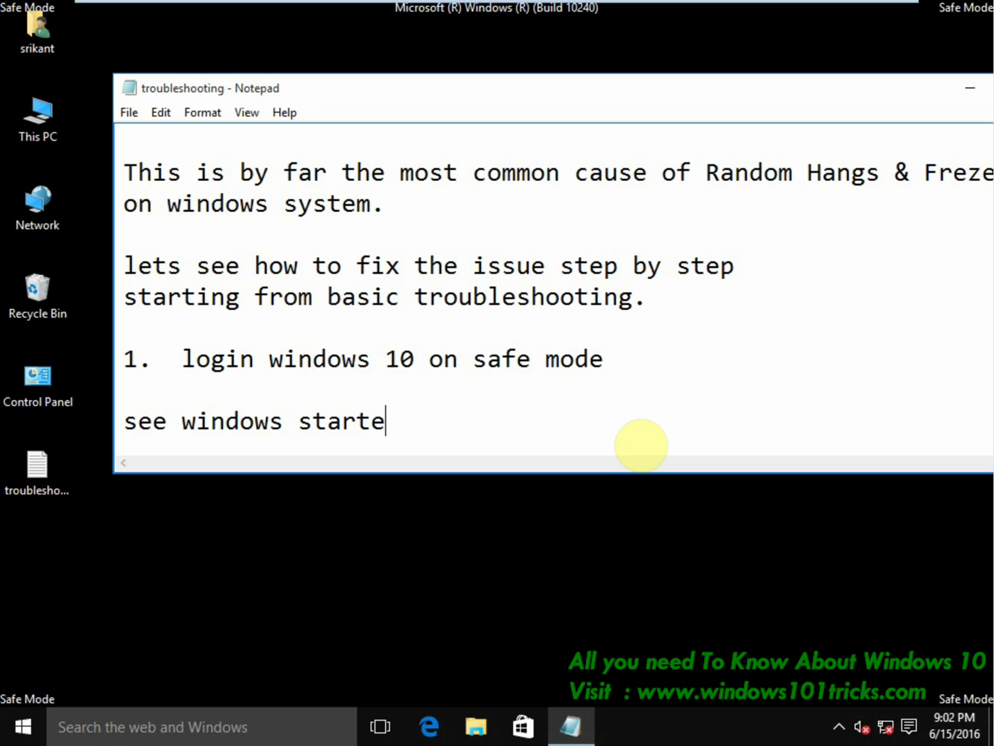
type("d in safe mode")
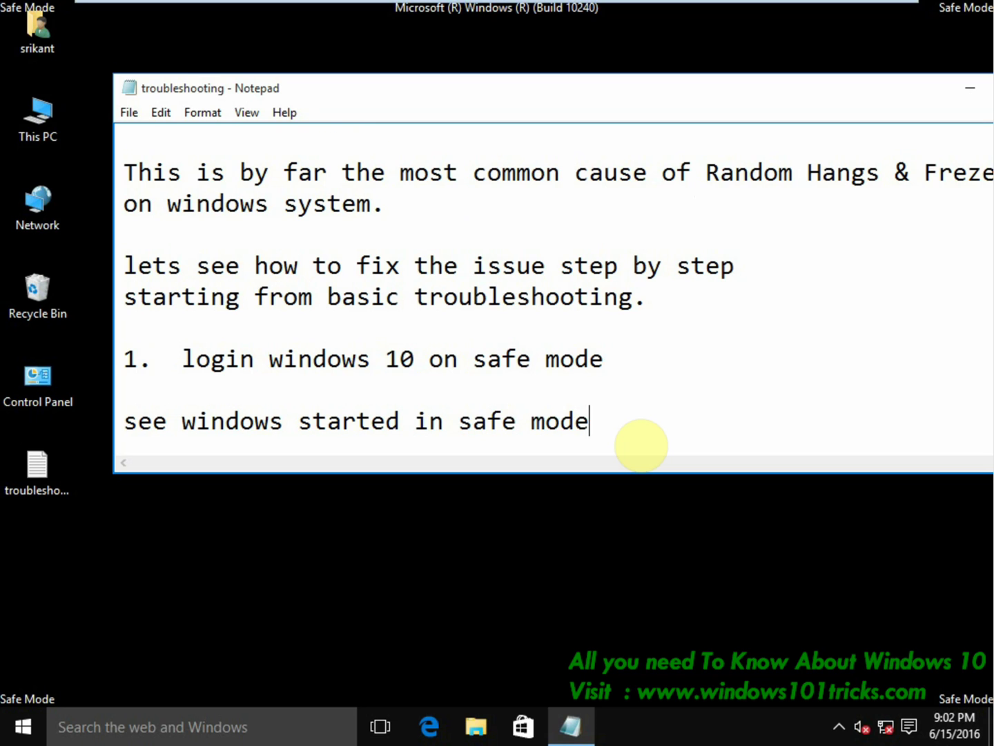
key("Return")
key("Return")
type("now perform the troubleshooti")
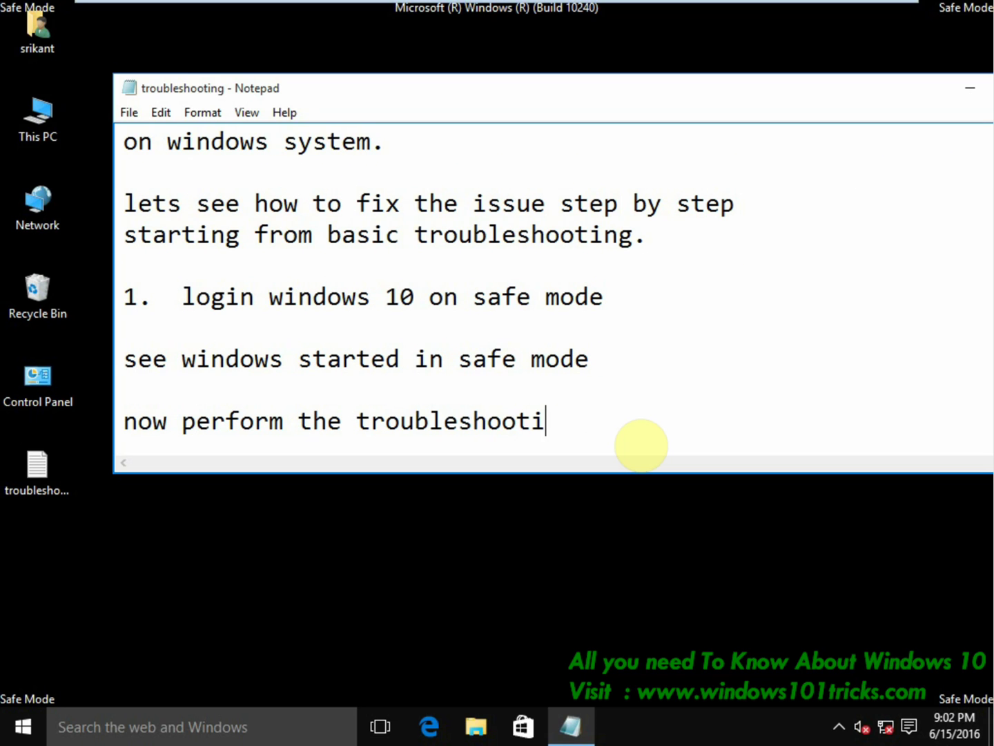
type("ng steps")
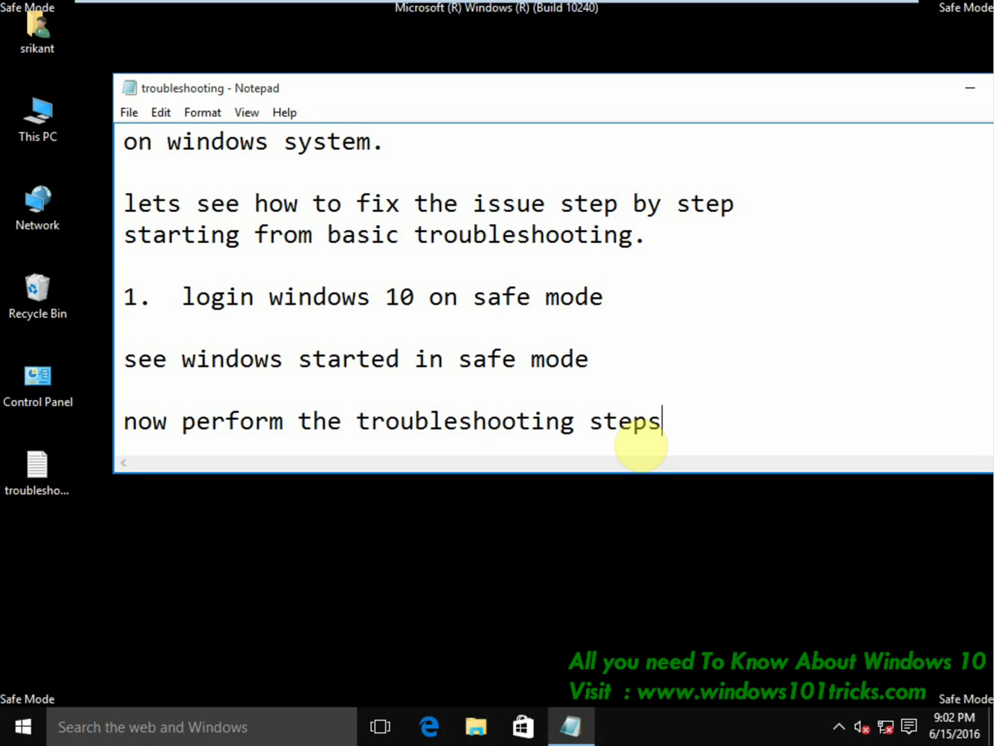
type(".")
- Add the list item "1. delete Temp files" below the troubleshooting line, followed by blank lines
key("Return")
key("Return")
type("1. delete Tem")
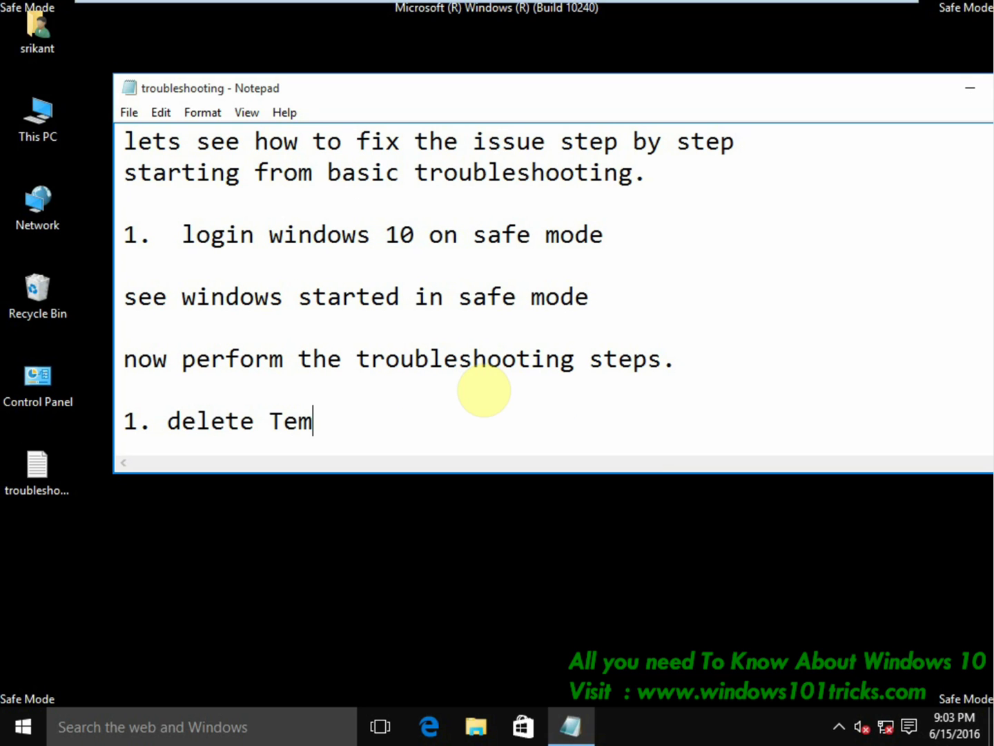
type("p files")
key("Return")
key("Return")
- Run %temp% to open the account's Temp folder
key("super+r")
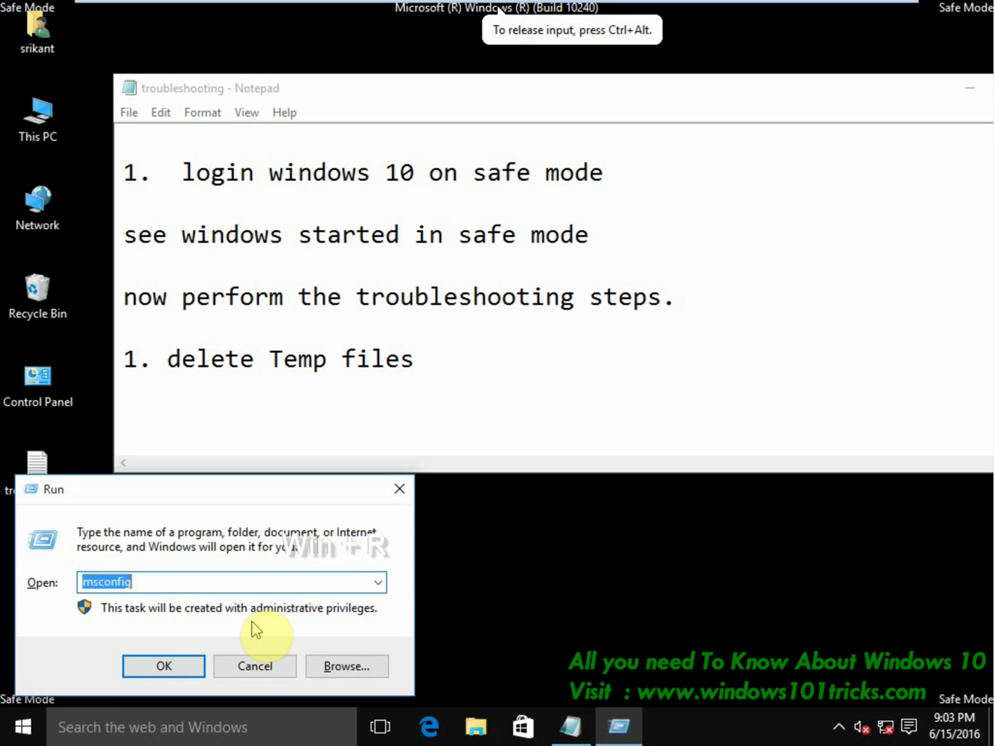
type("%temp")
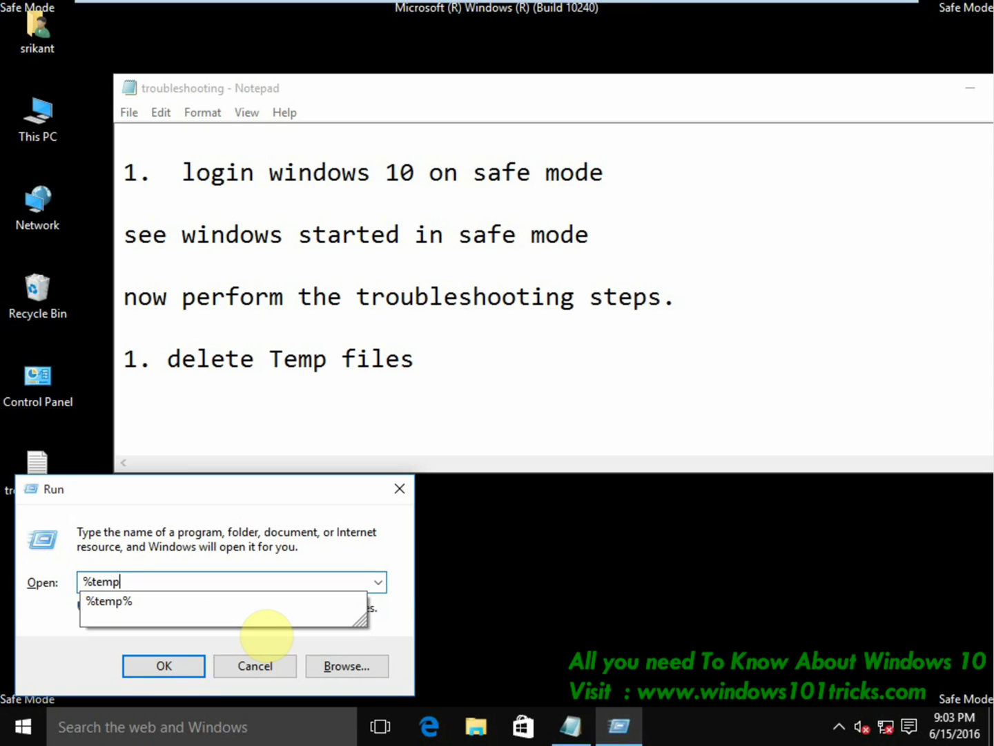
type("%")
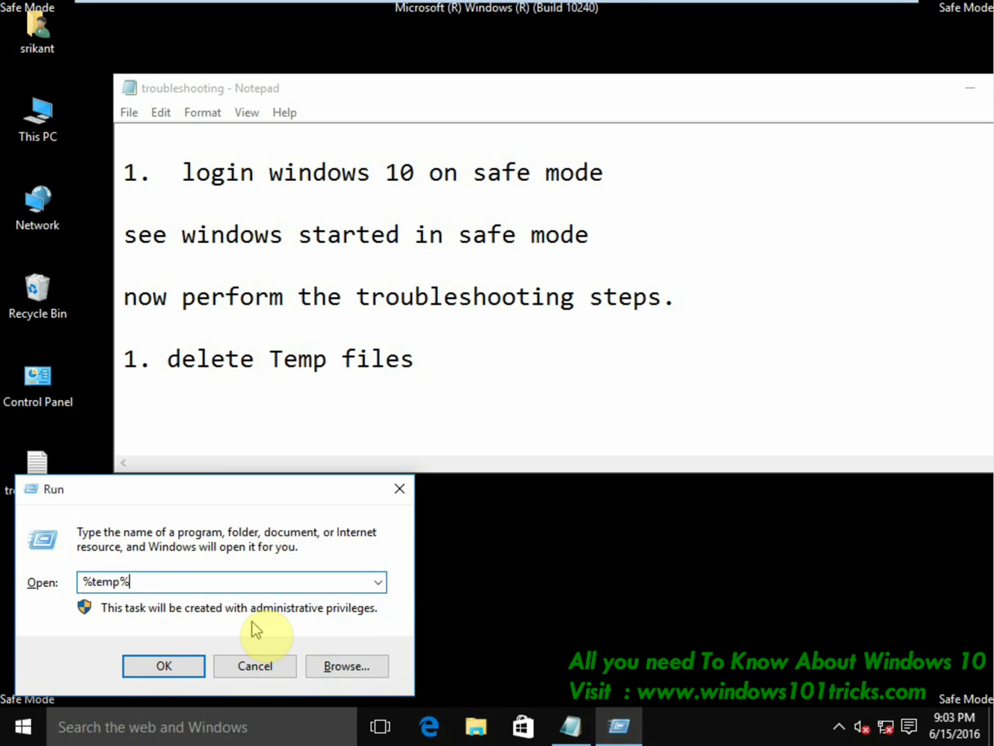
left_click(170, 661)
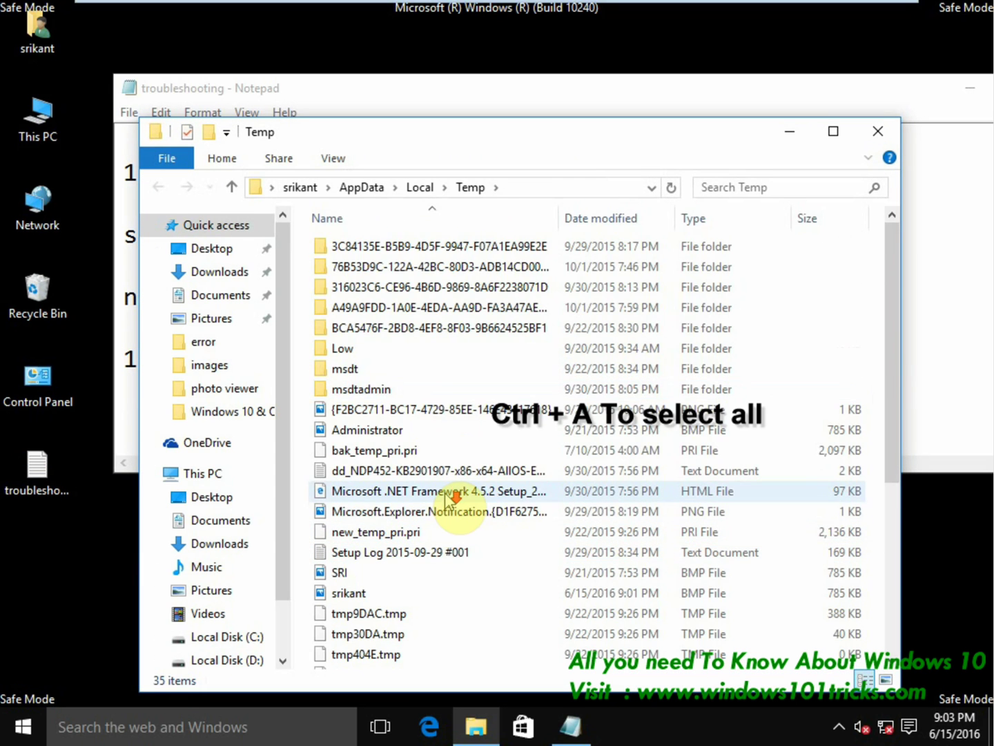
- Delete all files and folders in the Temp folder and close its window
scroll(449, 334, "down", 5)
left_click(407, 332)
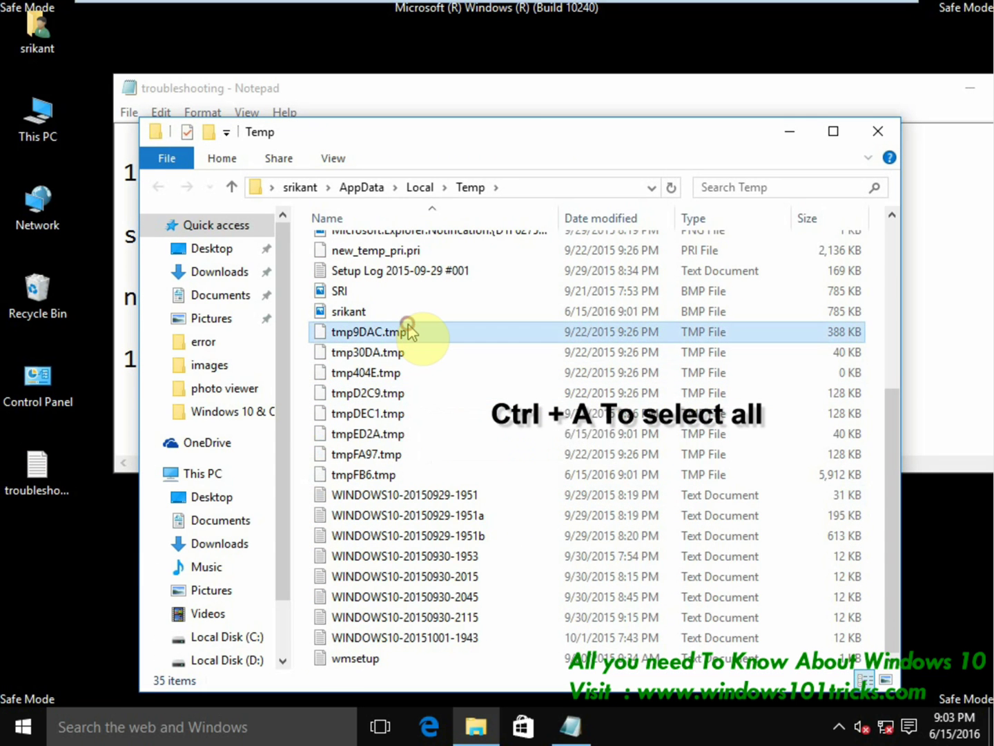
key("ctrl+a")
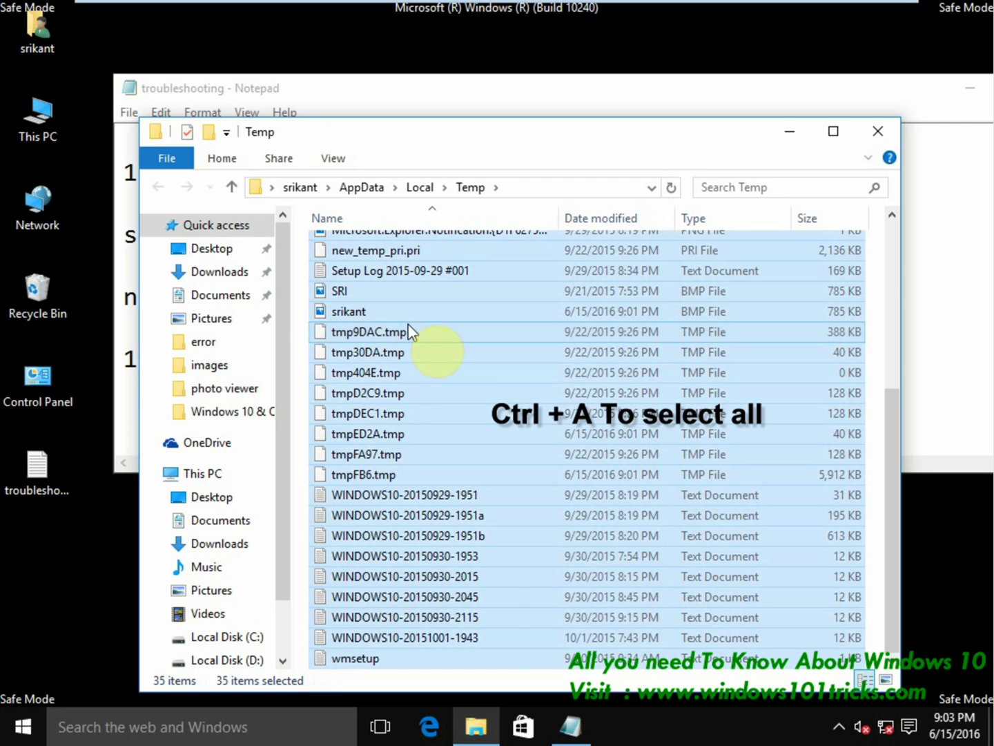
right_click(435, 373)
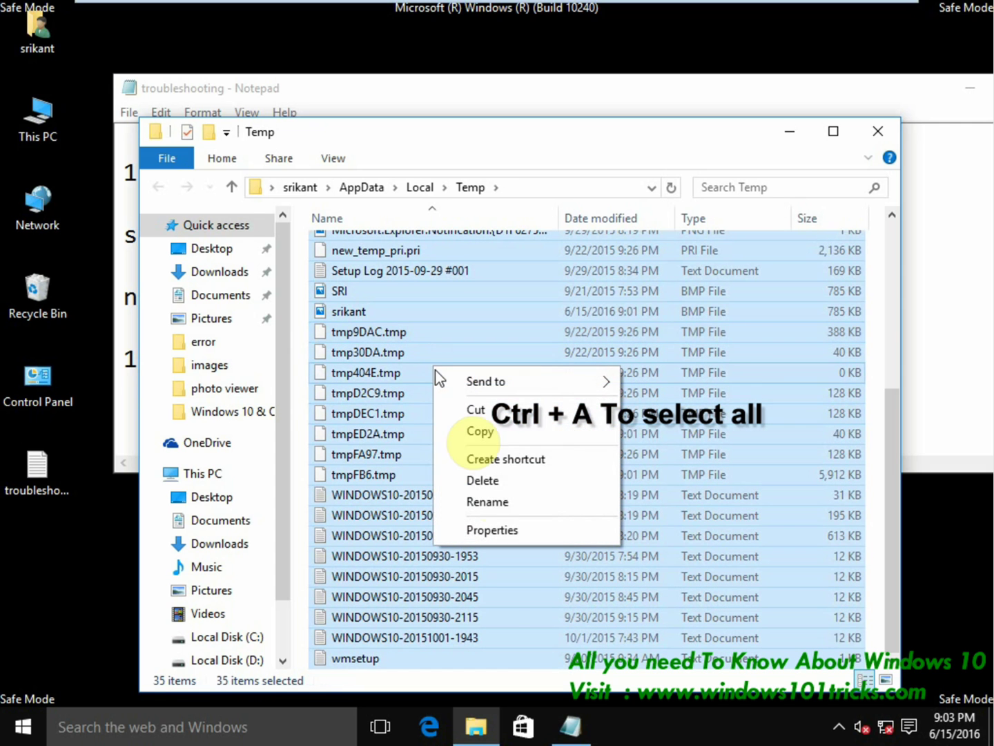
left_click(482, 480)
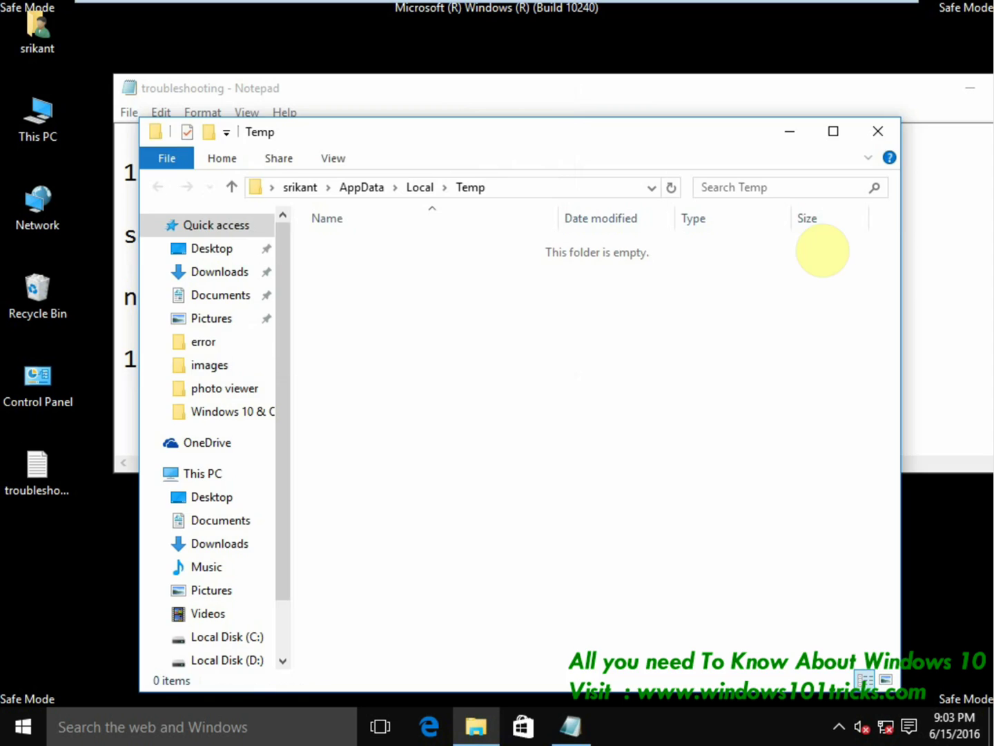
left_click(878, 131)
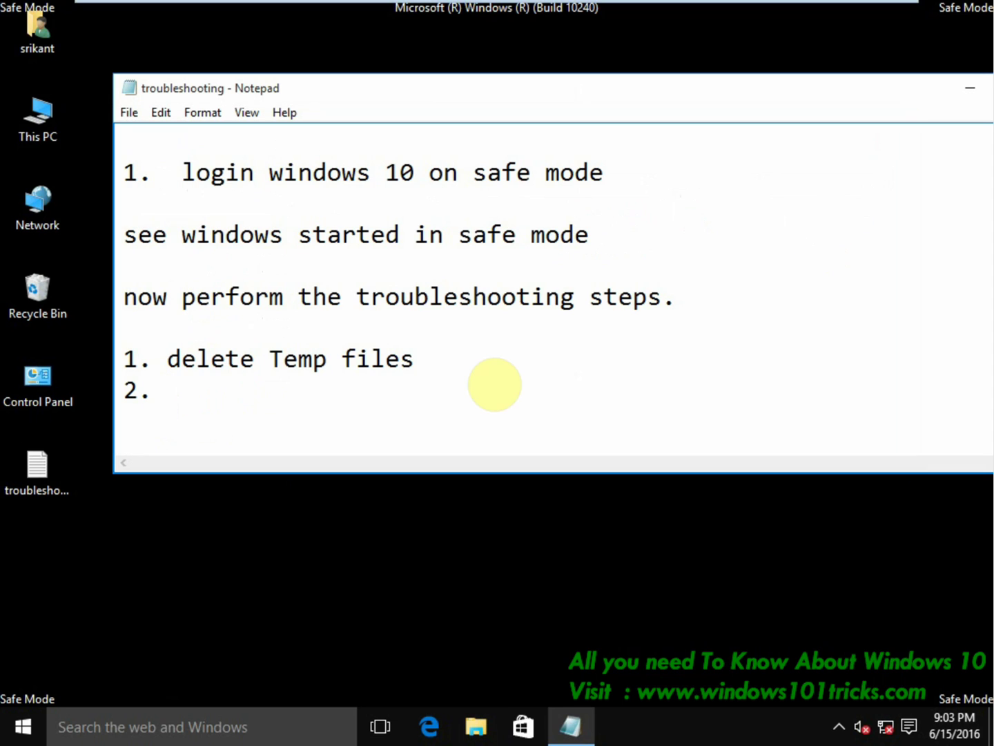
- Write "perform Disk Cleanup" as item 2 of the troubleshooting list
type("perform Disk")
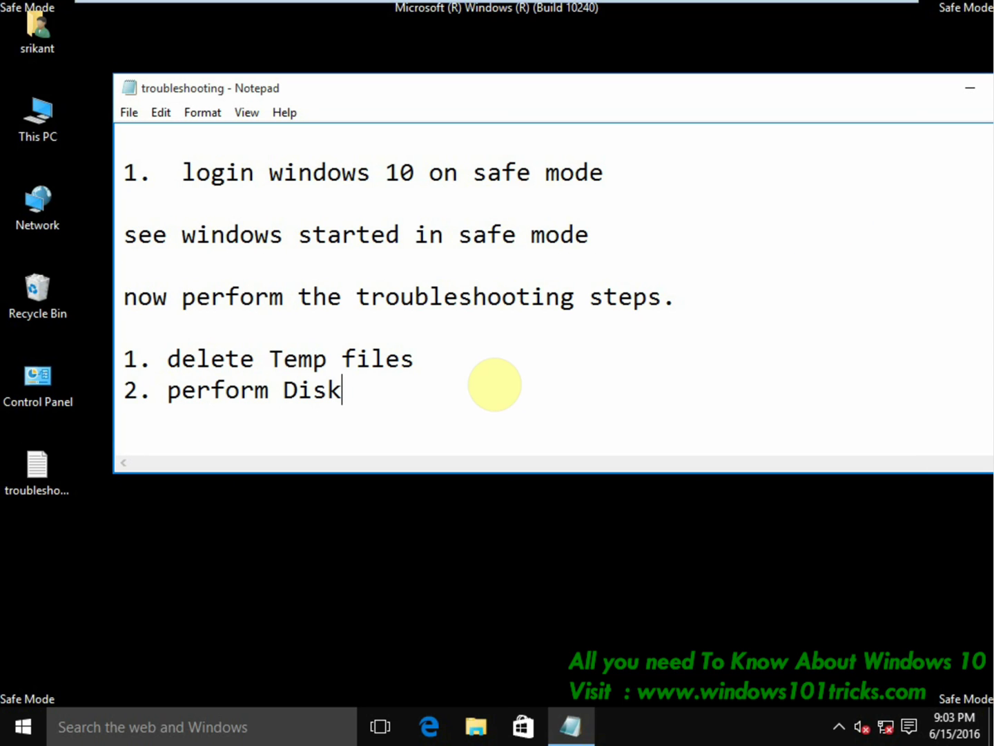
type(" Cleanup")
- Launch Disk Cleanup for Local Disk (C:) from the drive's properties in This PC
double_click(36, 129)
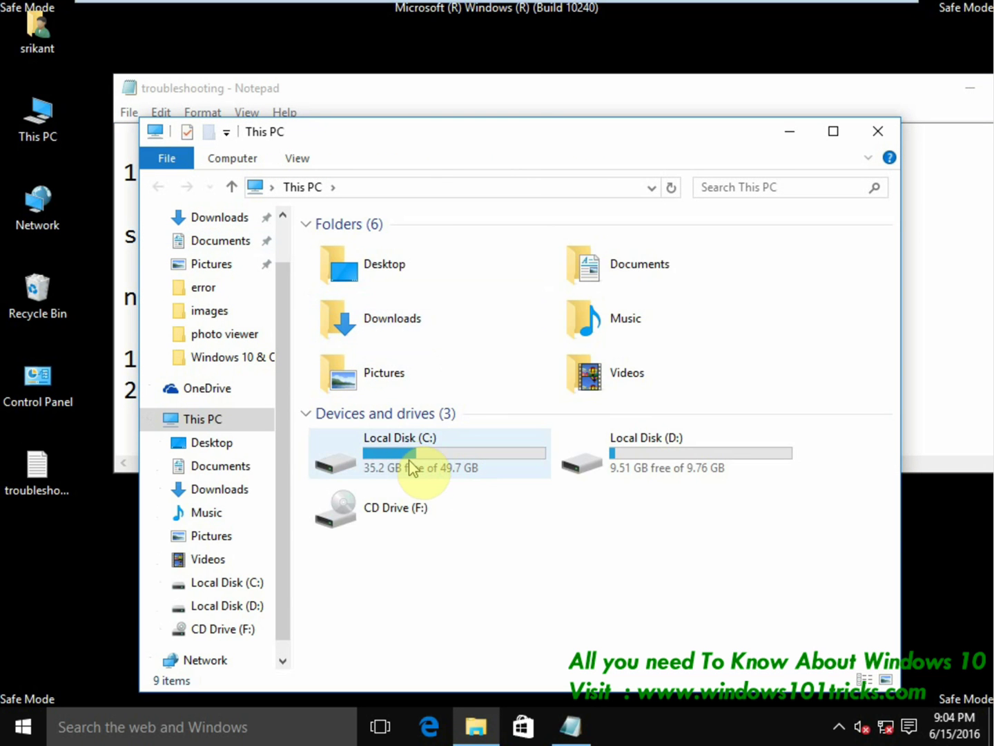
right_click(413, 457)
left_click(455, 436)
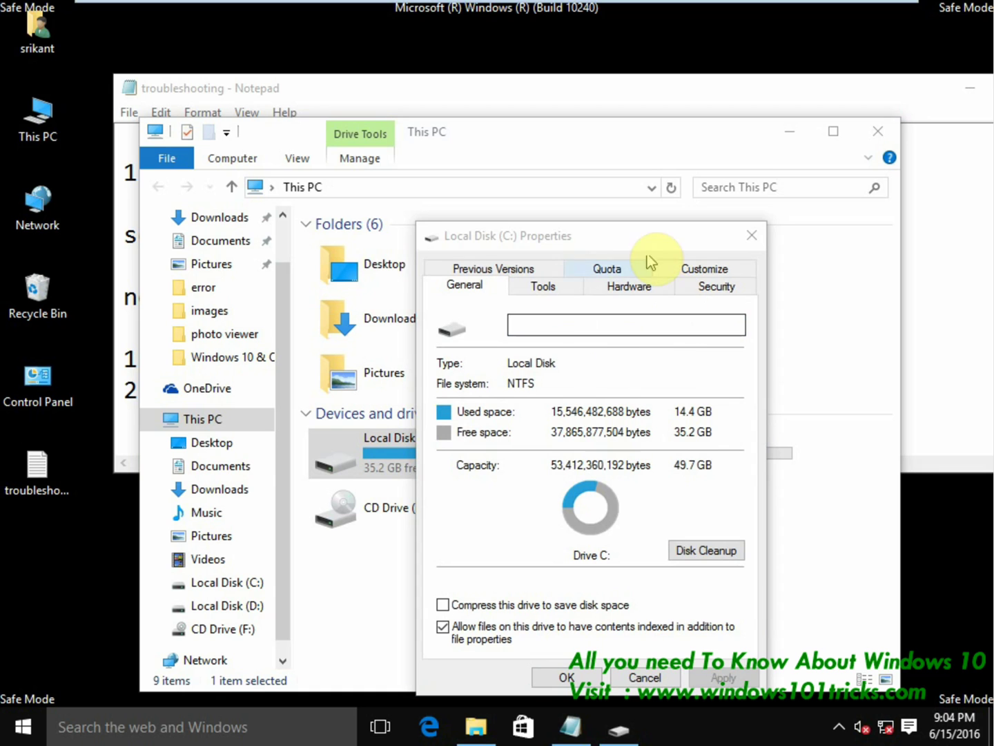
left_click_drag(639, 237, 633, 189)
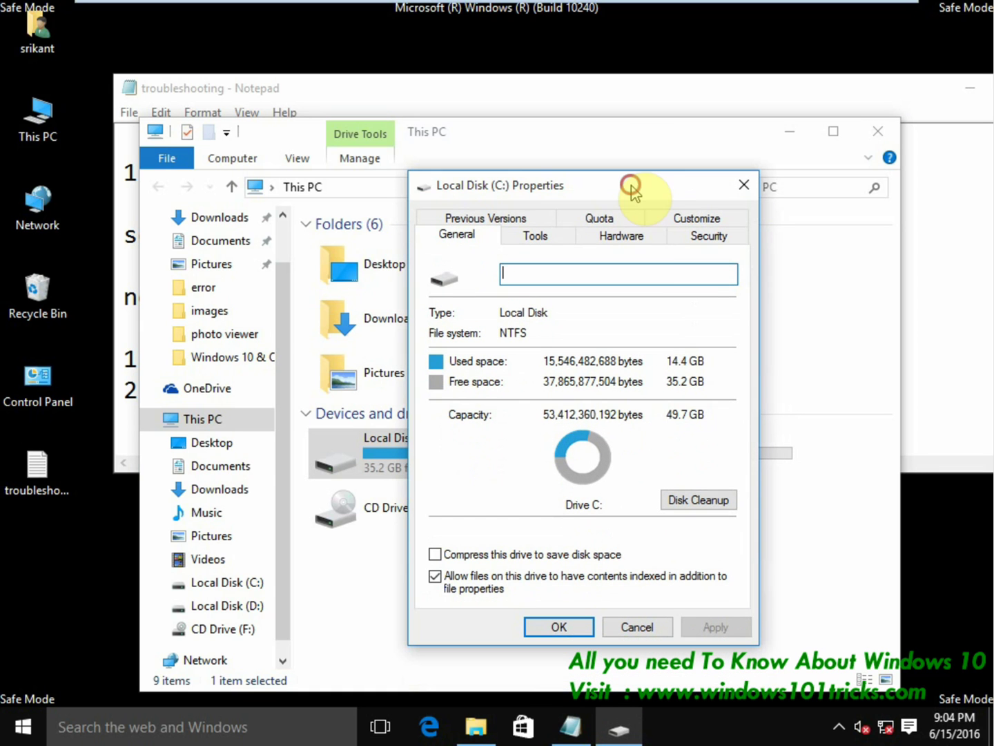
left_click(698, 500)
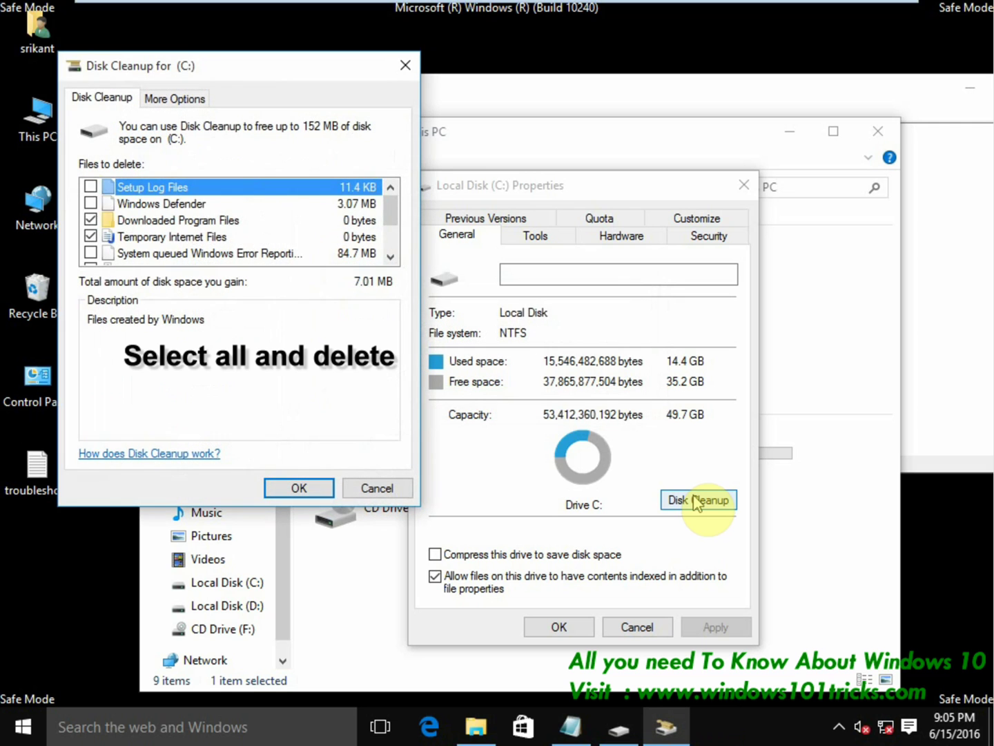
- Select every file category in Disk Cleanup for C:, including Recycle Bin and Temporary files, and permanently delete the files
left_click(90, 187)
left_click(89, 202)
scroll(96, 208, "down", 2)
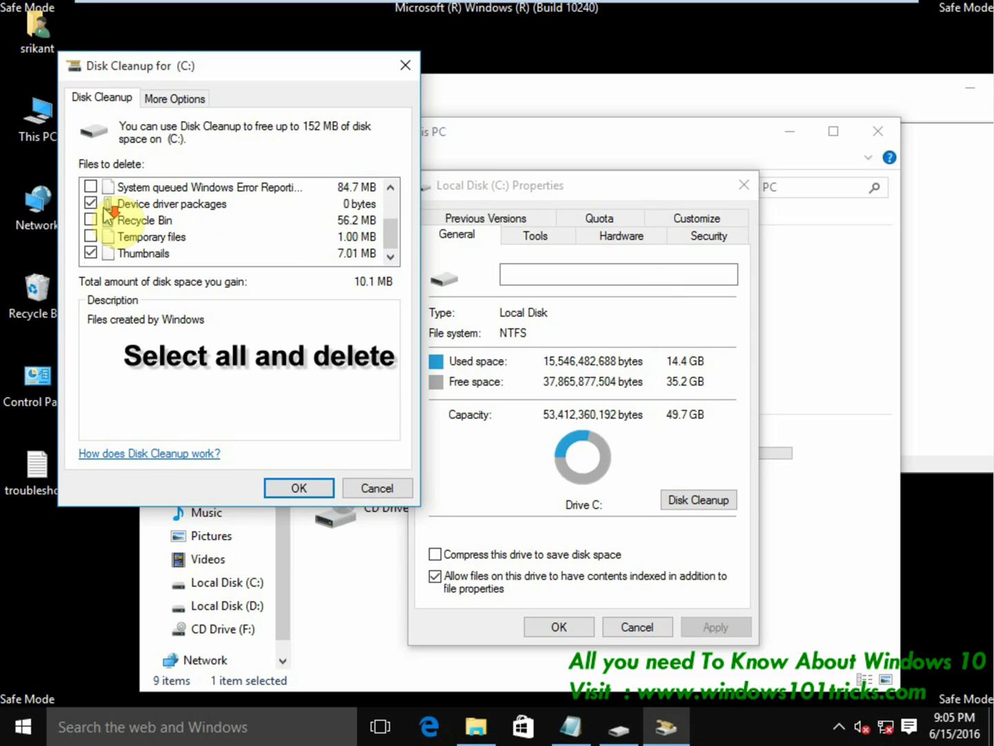
left_click(89, 186)
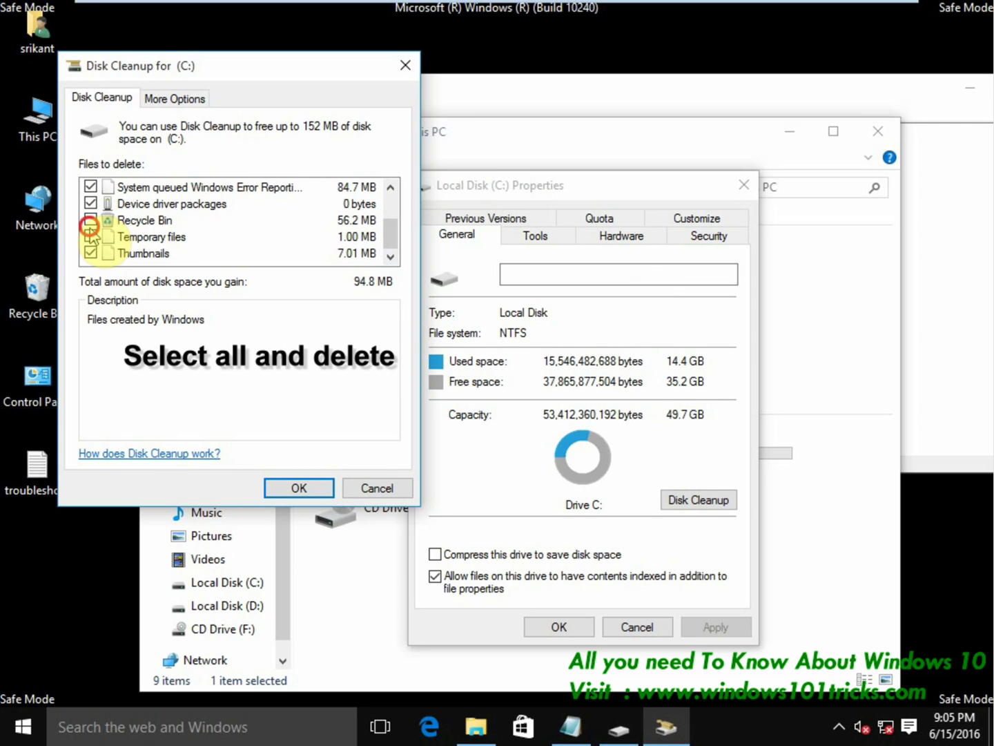
left_click(90, 220)
left_click(91, 236)
scroll(97, 238, "up", 2)
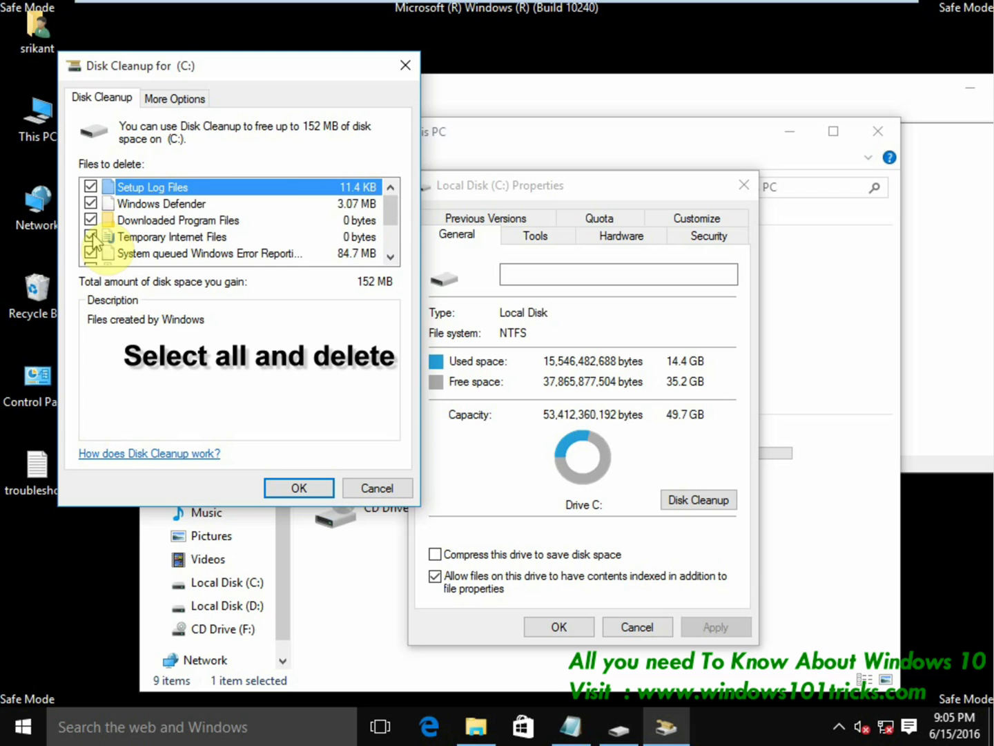
scroll(96, 240, "down", 2)
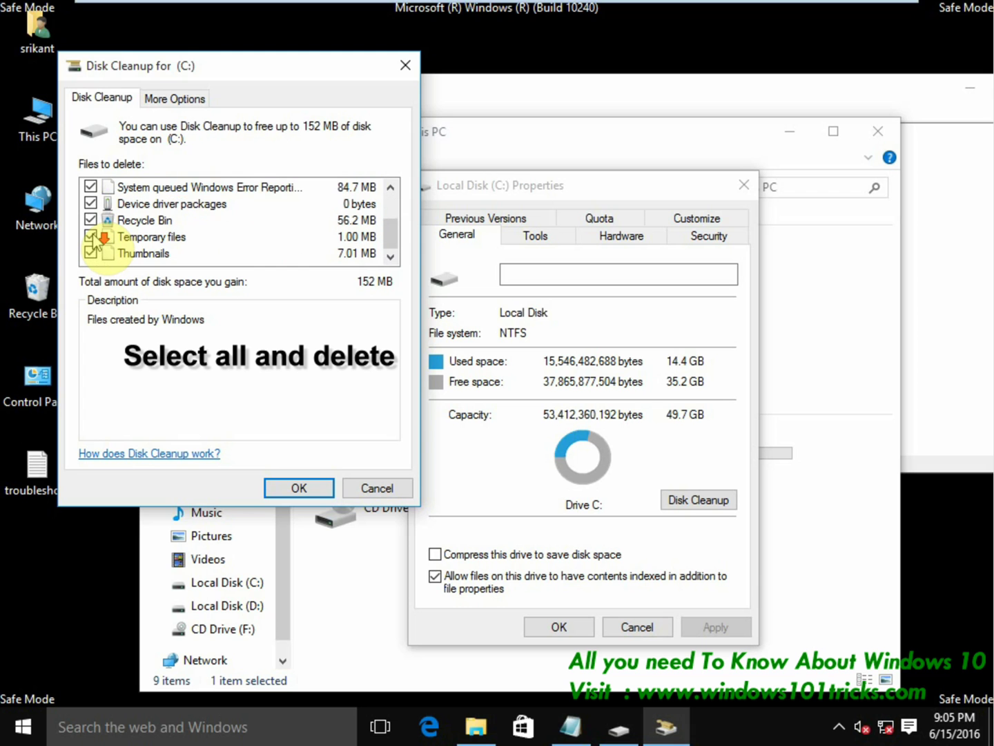
left_click(299, 488)
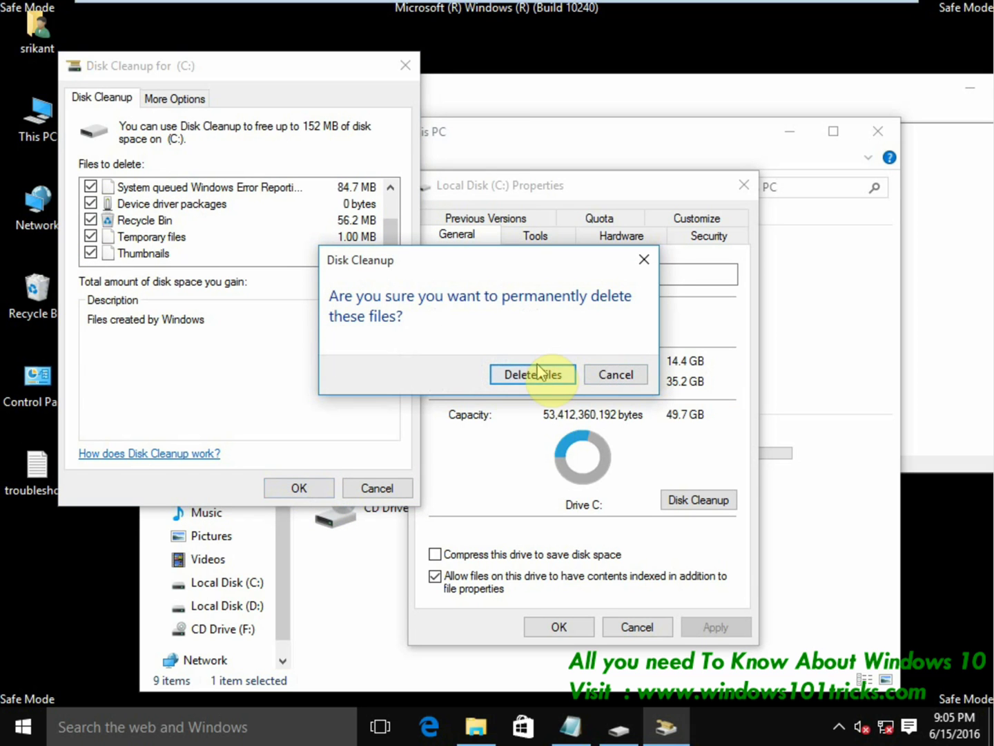
left_click(539, 374)
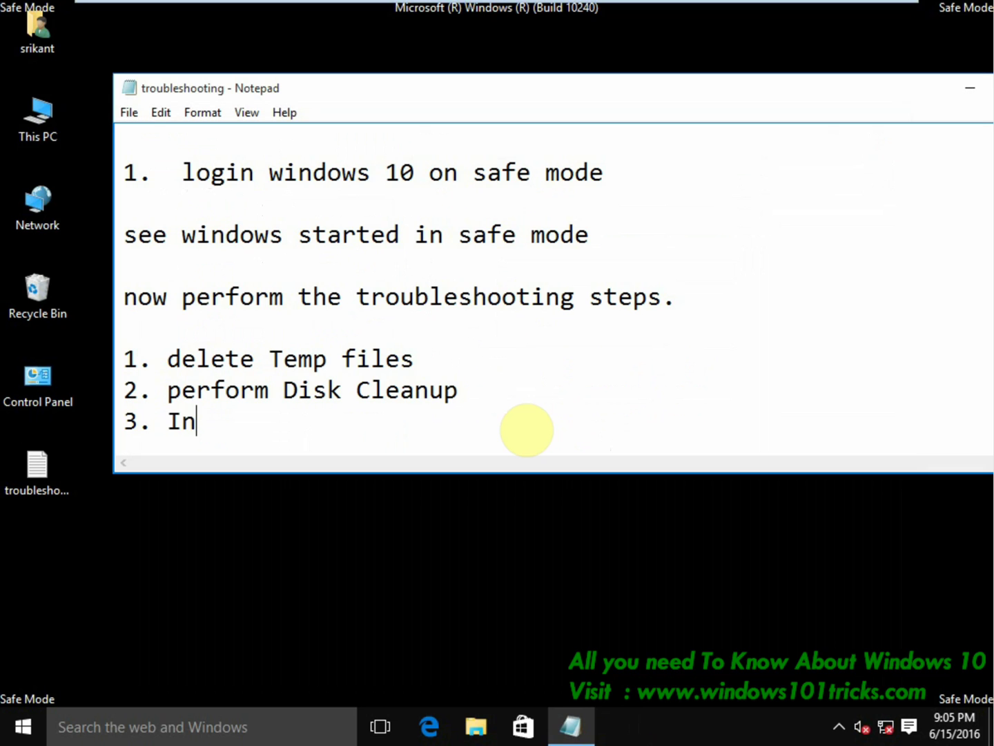
- Write "Increase the virtual memory (paging file)" as item 3 of the troubleshooting list
type("rease")
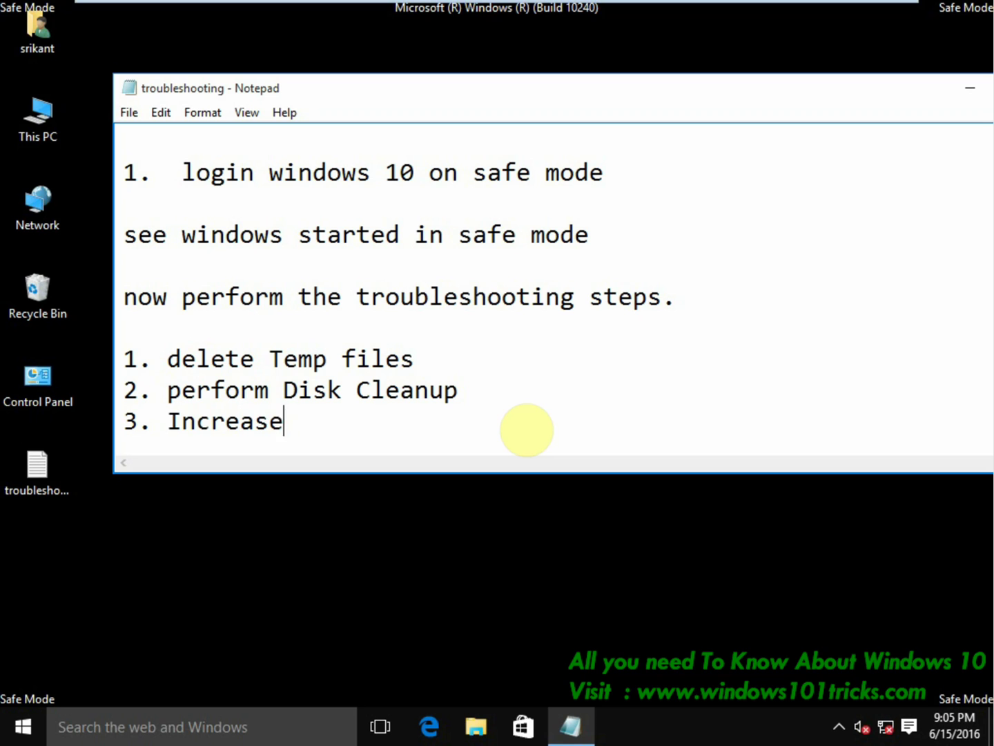
type(" the vir")
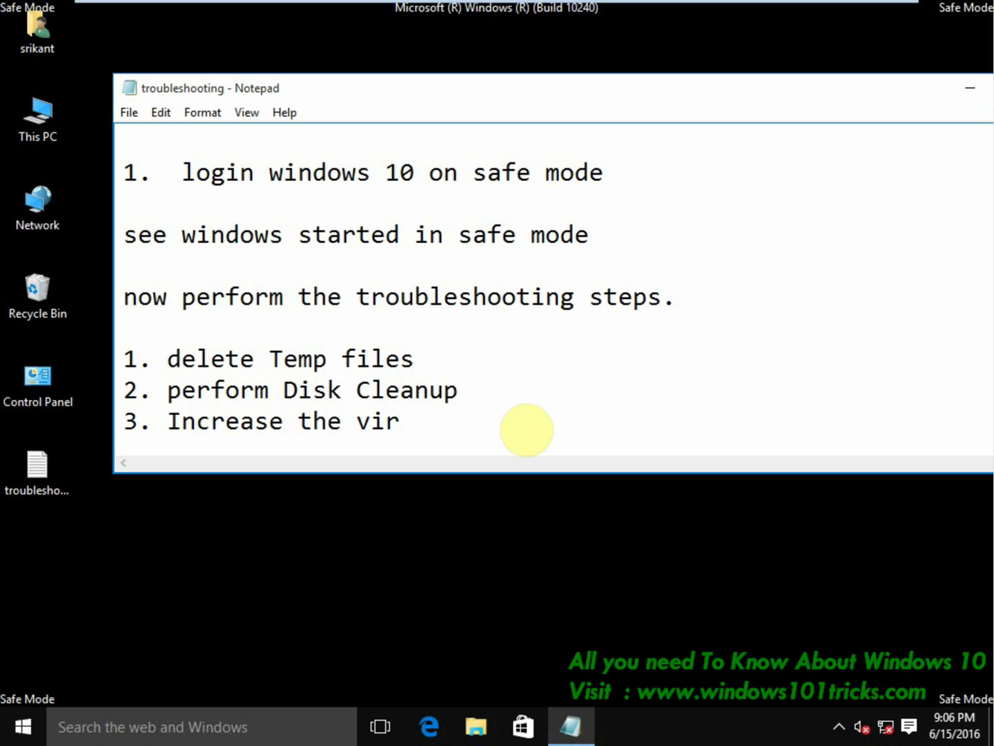
type("tual memor")
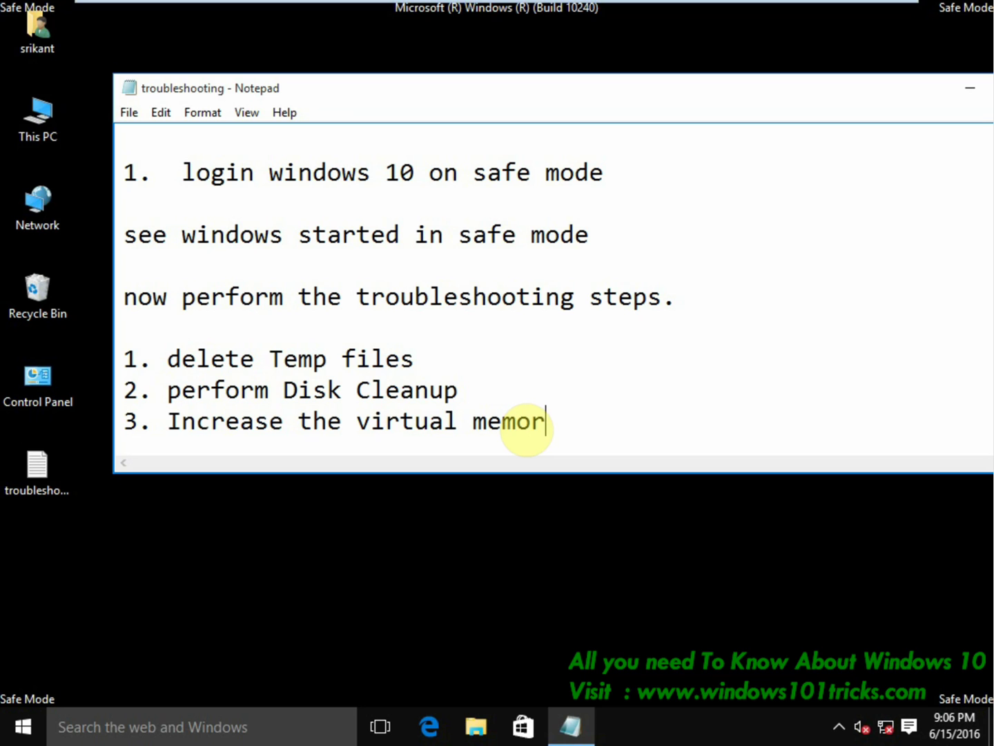
type("y (paging )")
key("Left")
type("paging ")
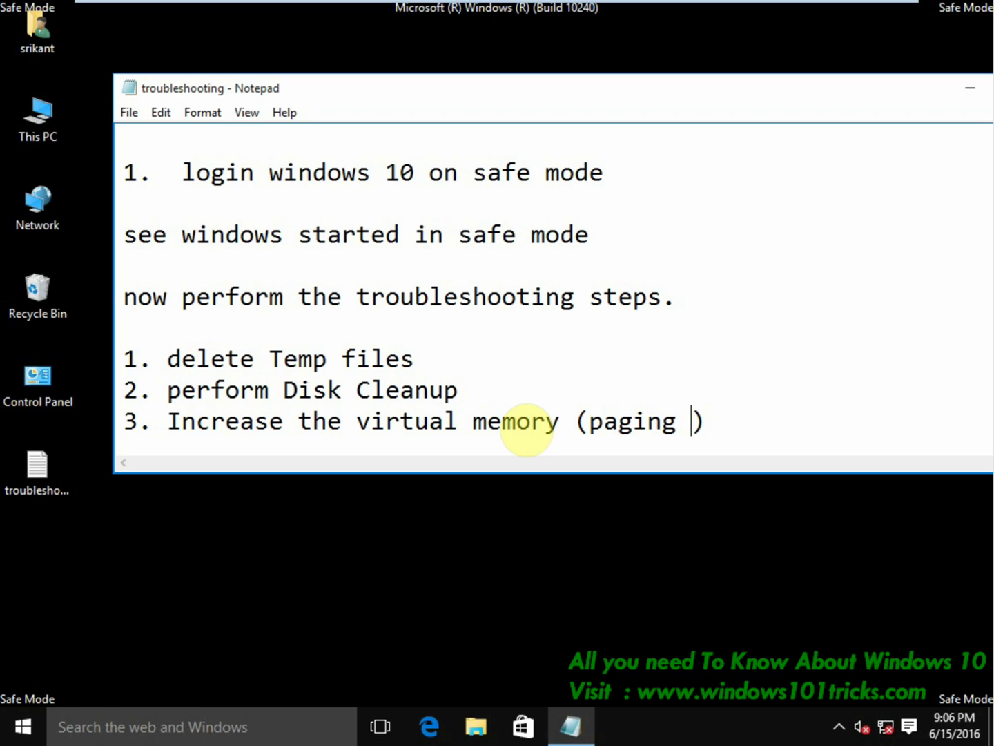
type("file")
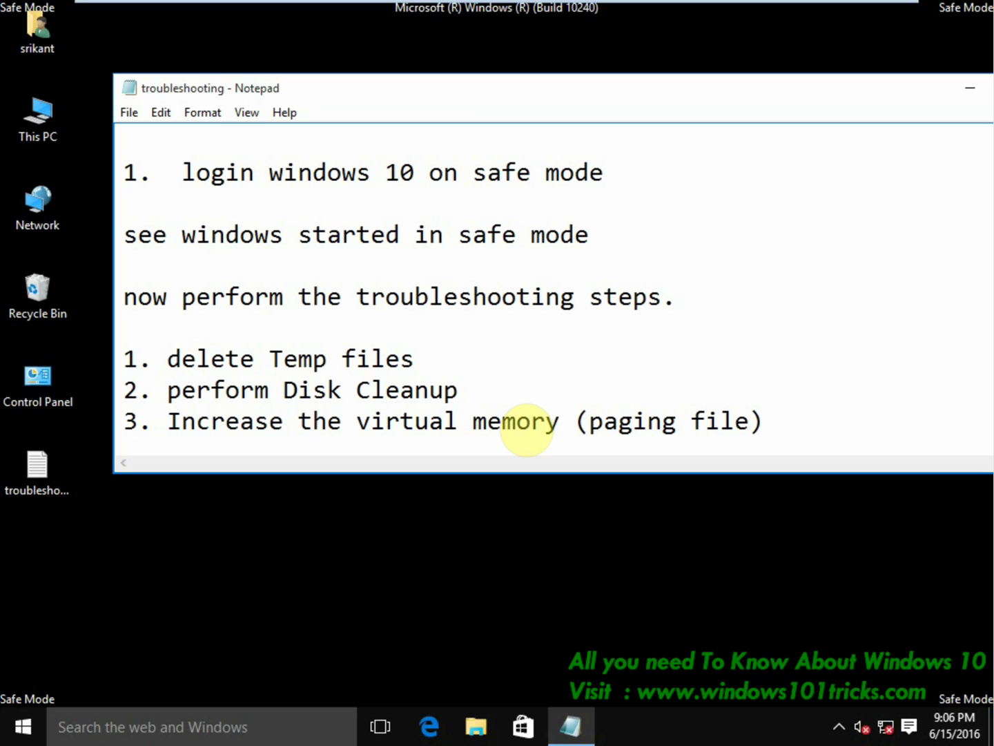
- Open the Virtual Memory settings through This PC's advanced system properties and performance options
right_click(35, 136)
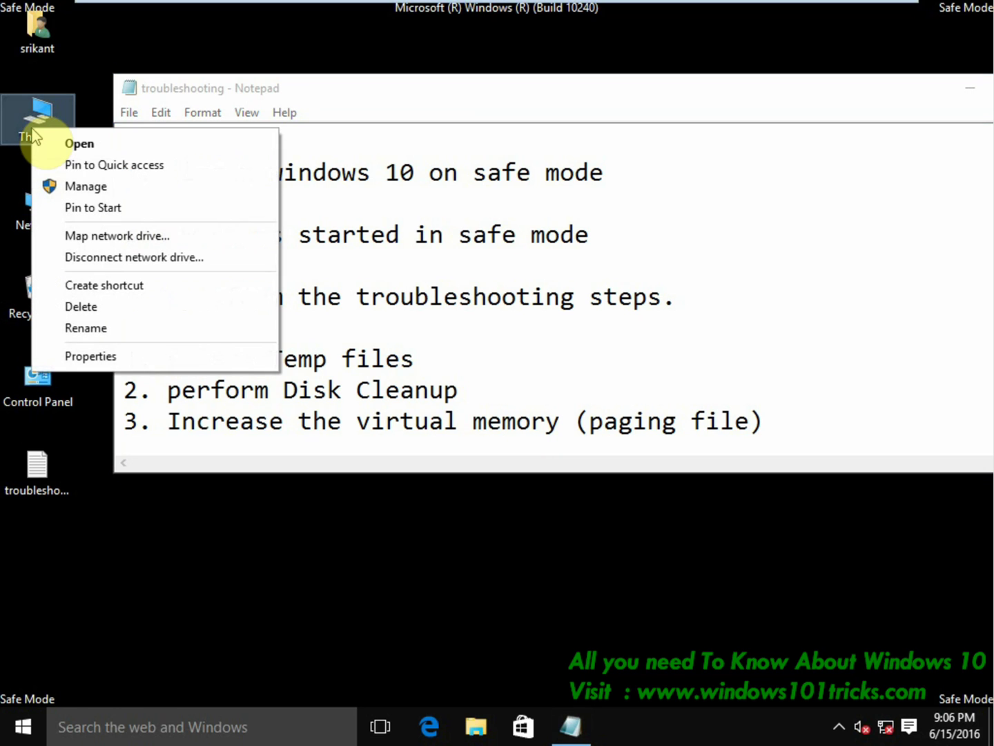
left_click(93, 357)
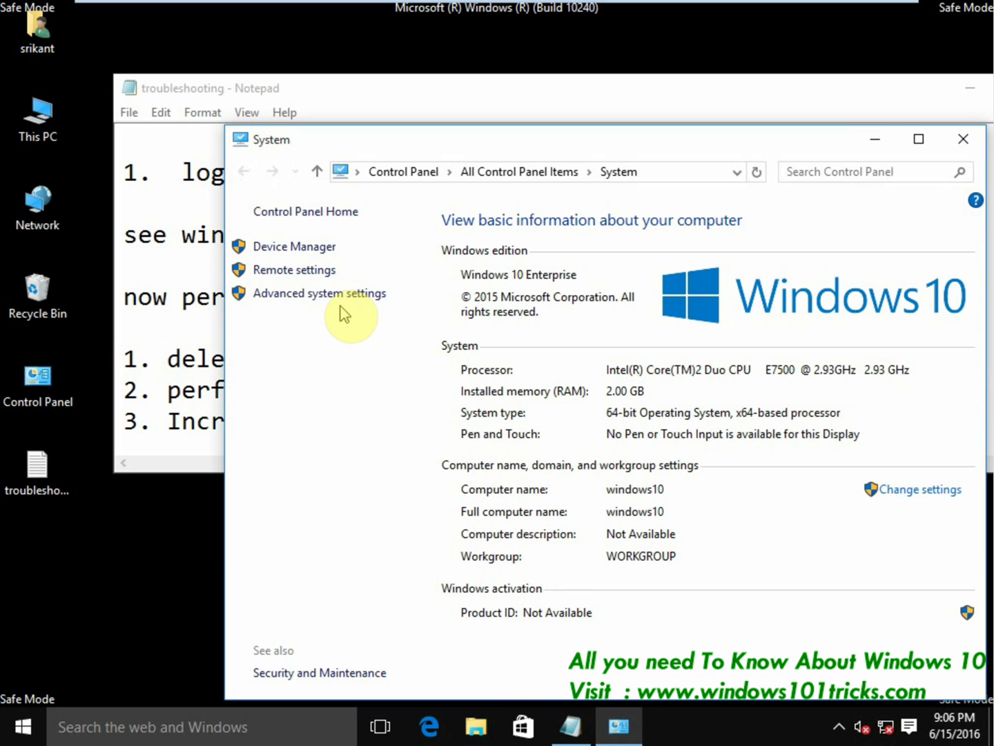
left_click(329, 304)
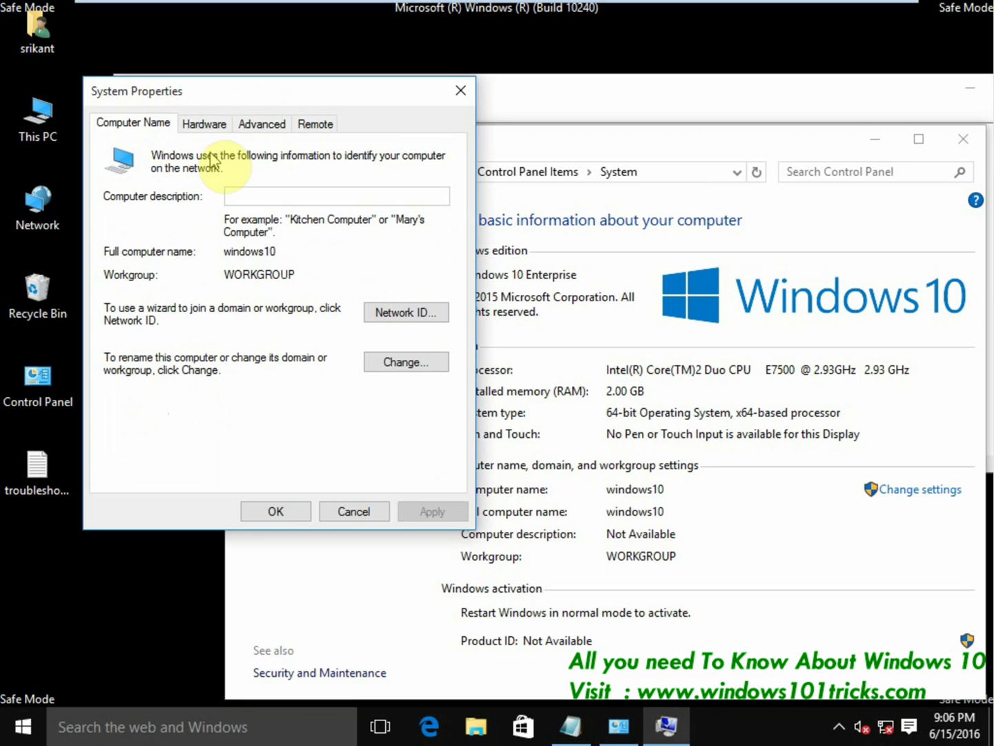
left_click(263, 123)
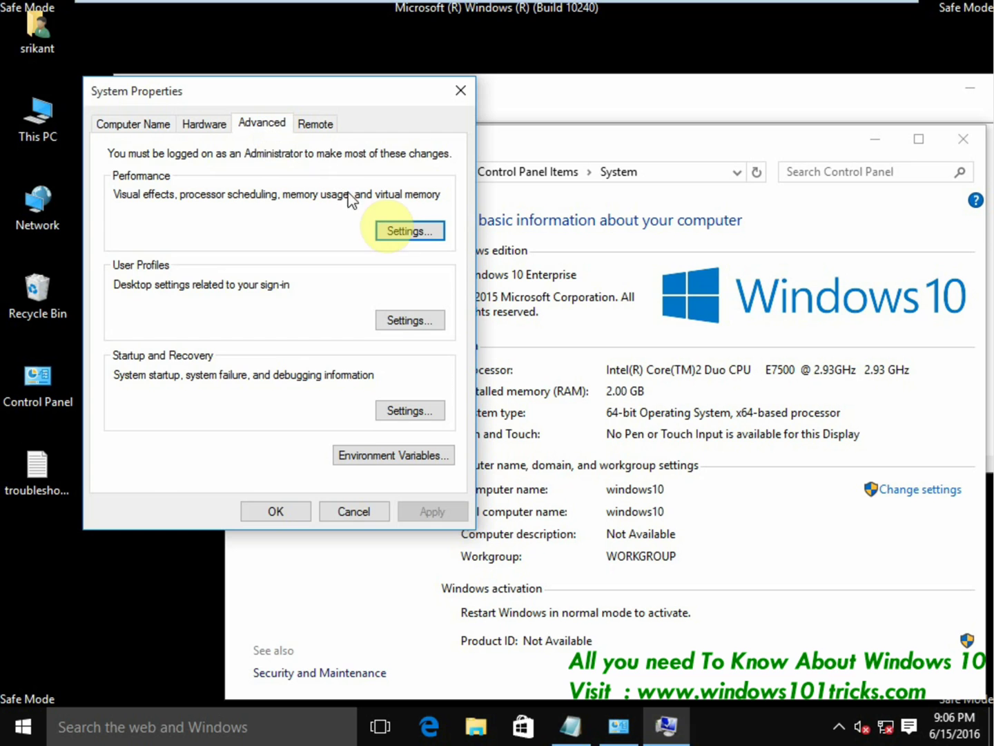
left_click(388, 228)
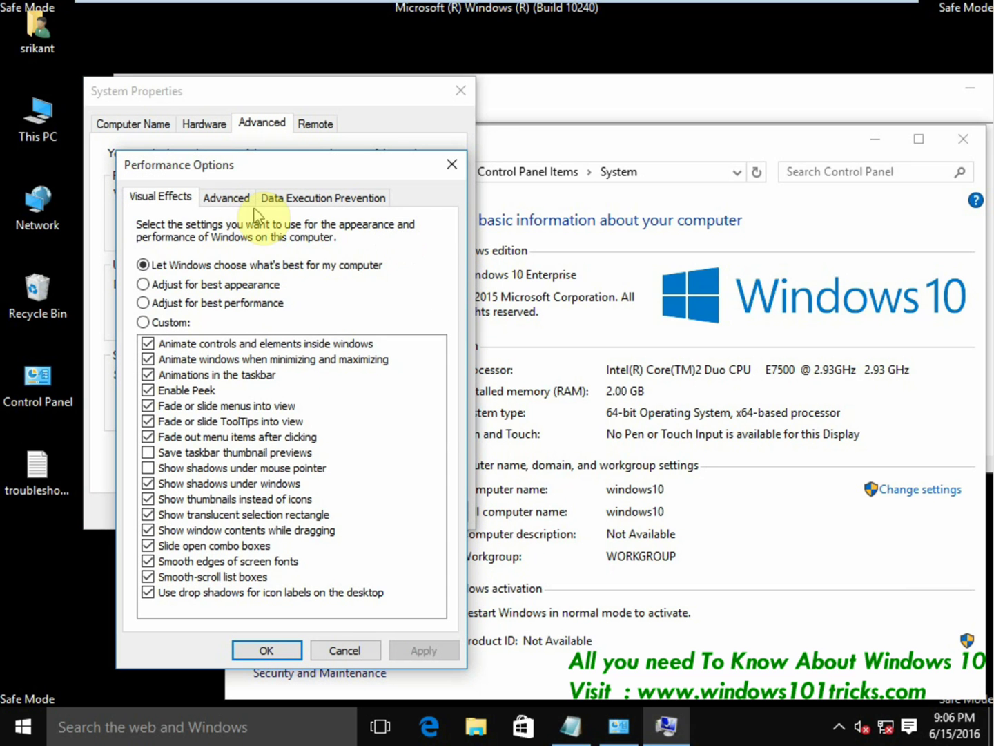
left_click(239, 198)
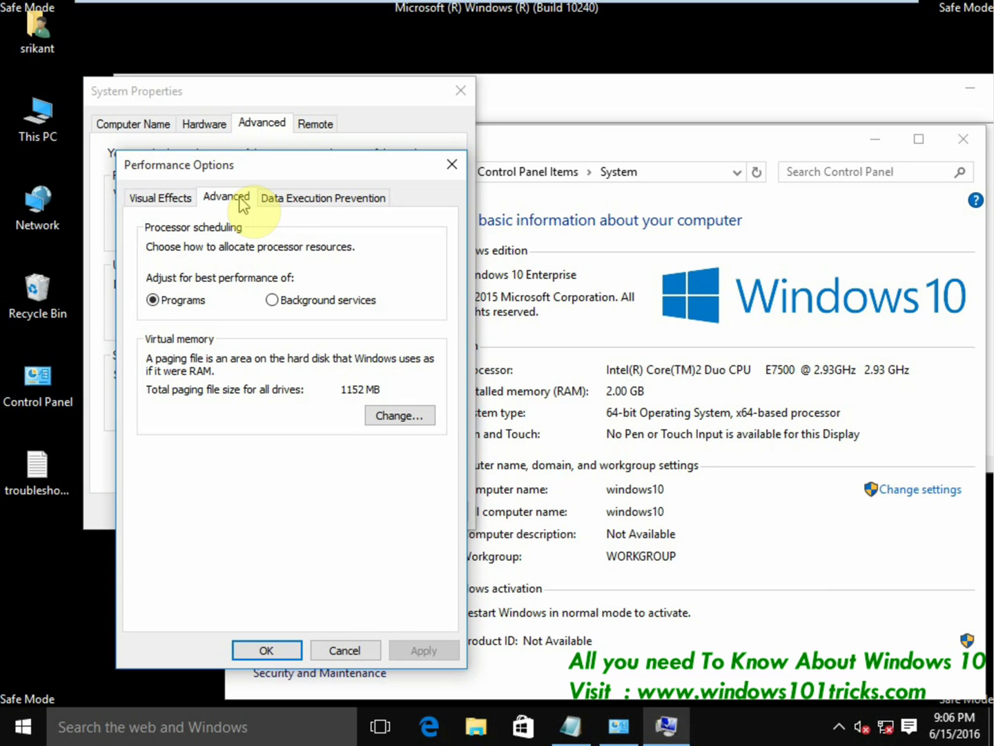
left_click(401, 416)
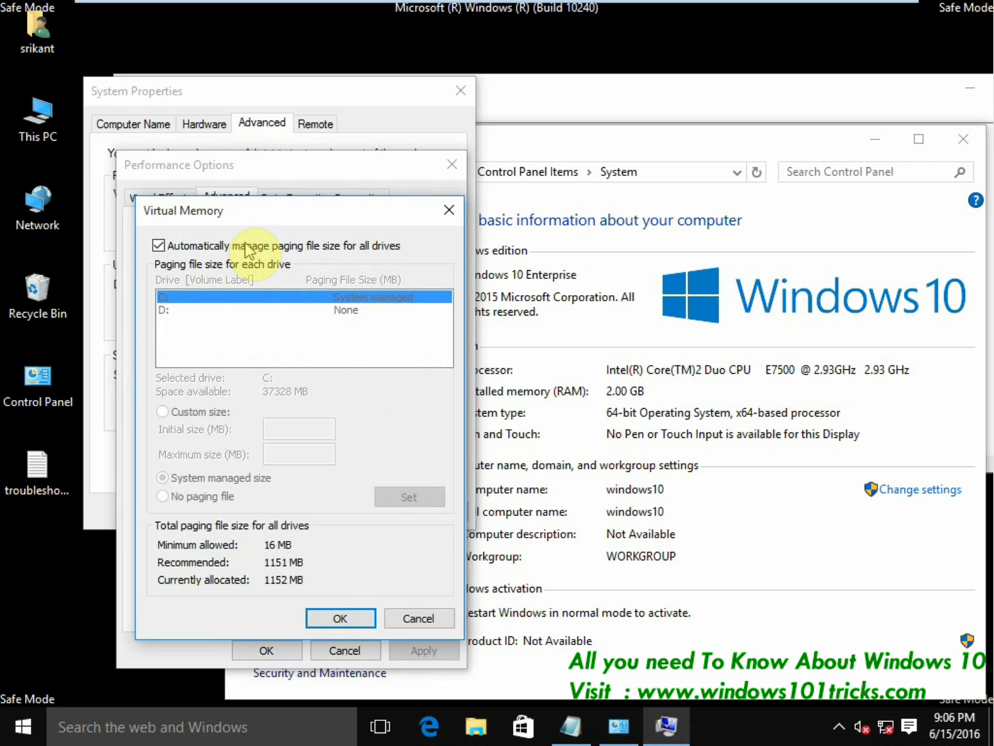
- Turn off automatic paging file management and give drive C: a custom size of 4096 MB initial and 8192 MB maximum, applying all dialogs
left_click(220, 247)
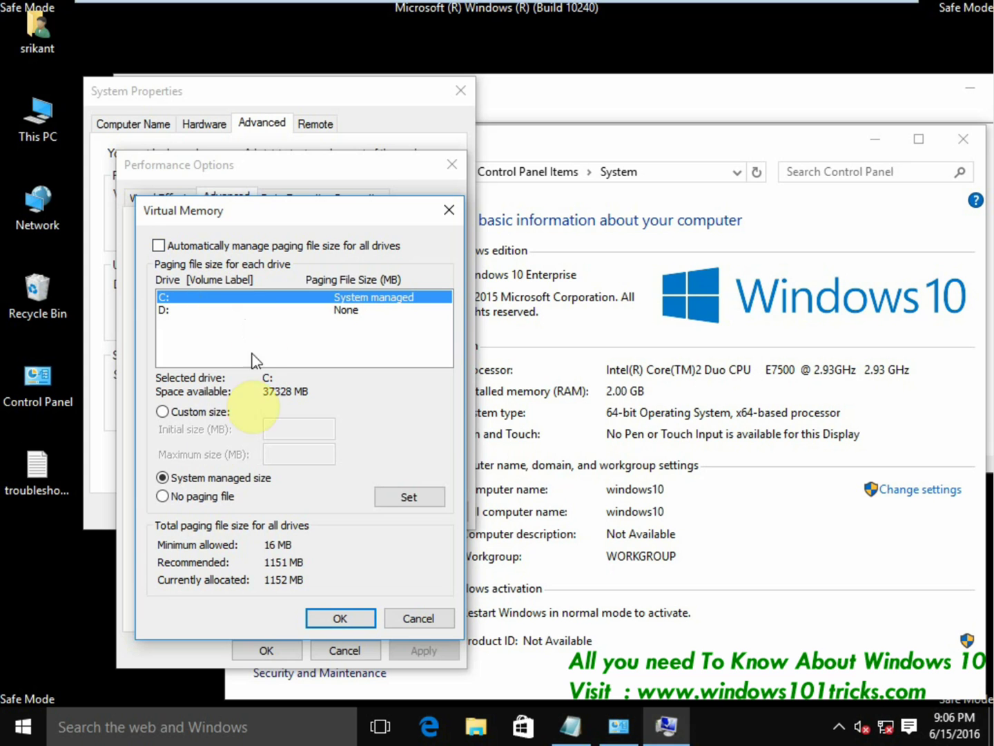
left_click(187, 413)
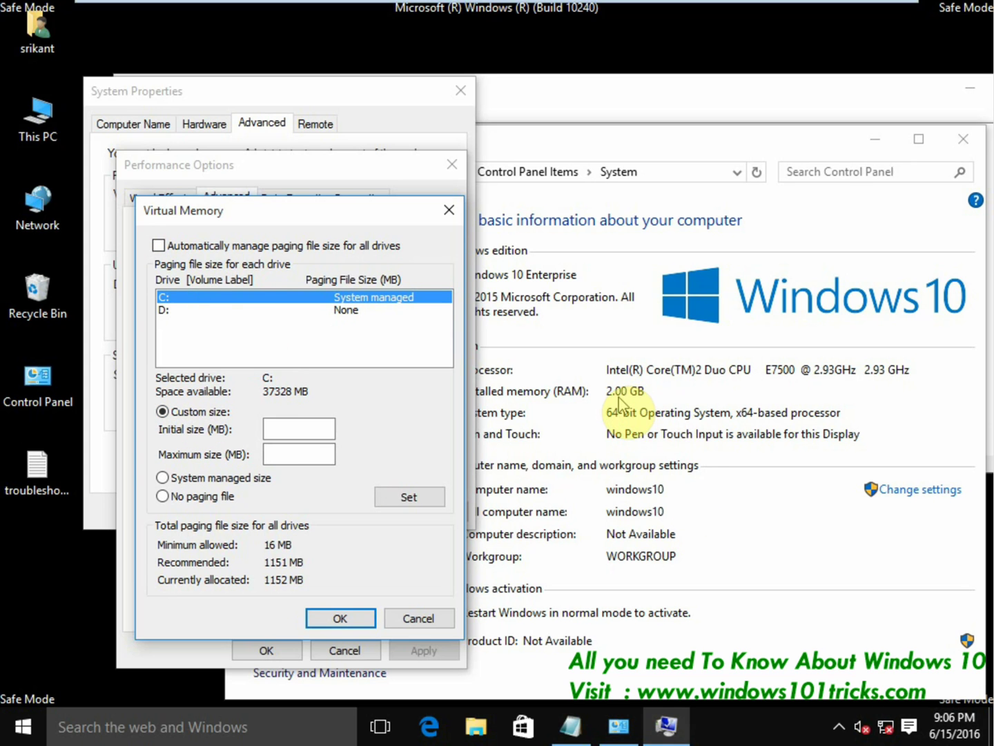
left_click(294, 427)
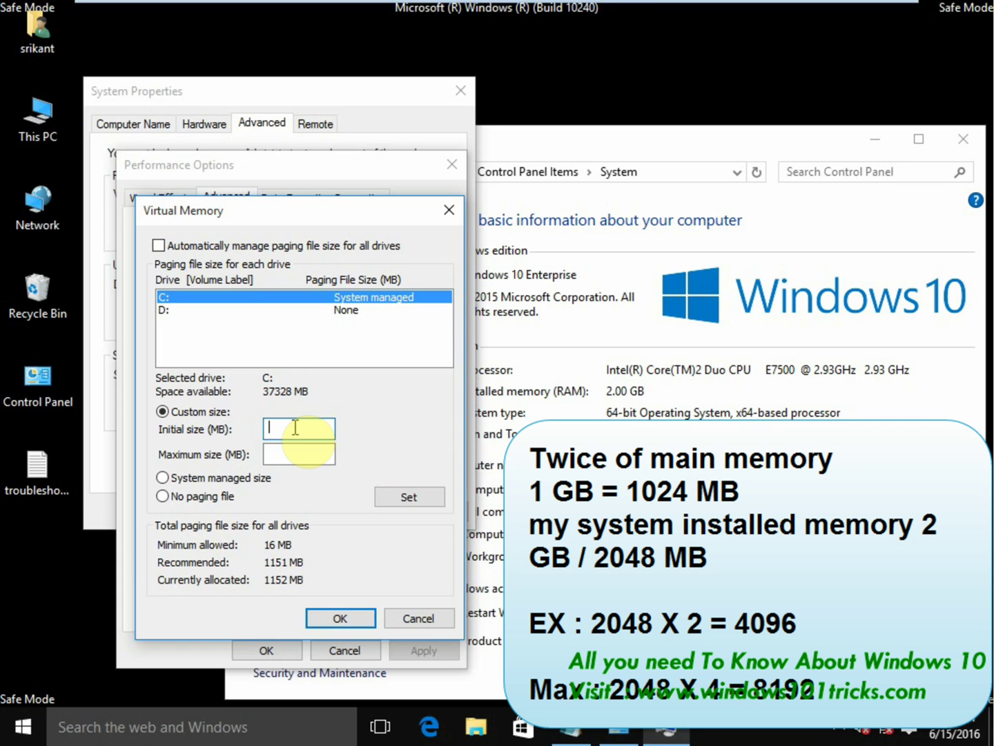
left_click(306, 436)
type("4096")
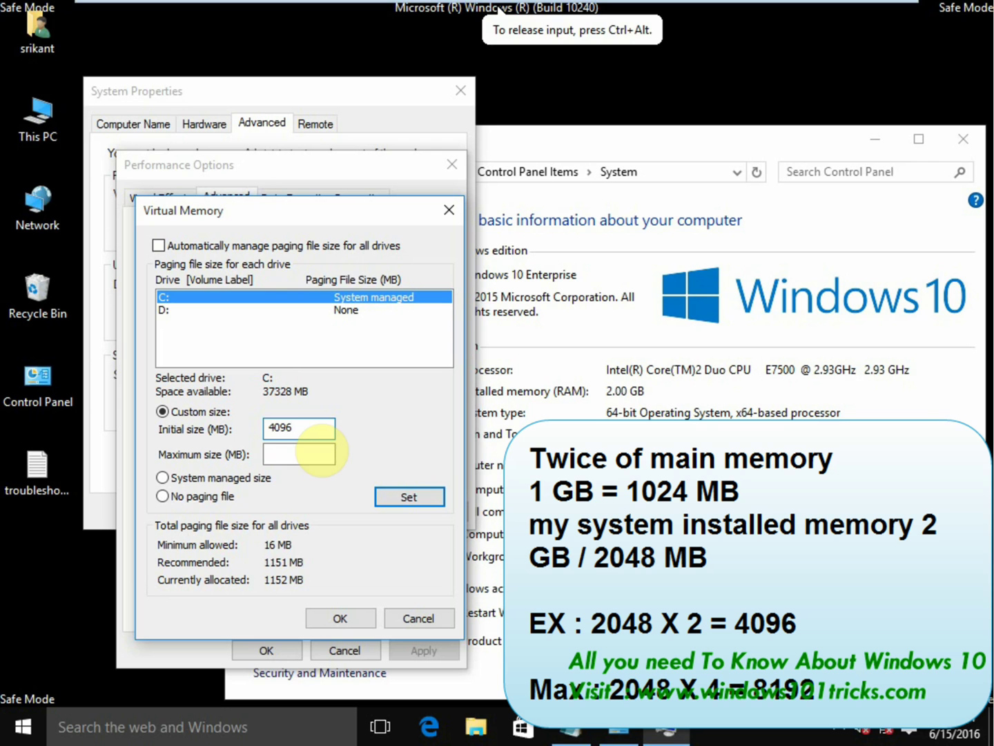
left_click(320, 453)
type("8192")
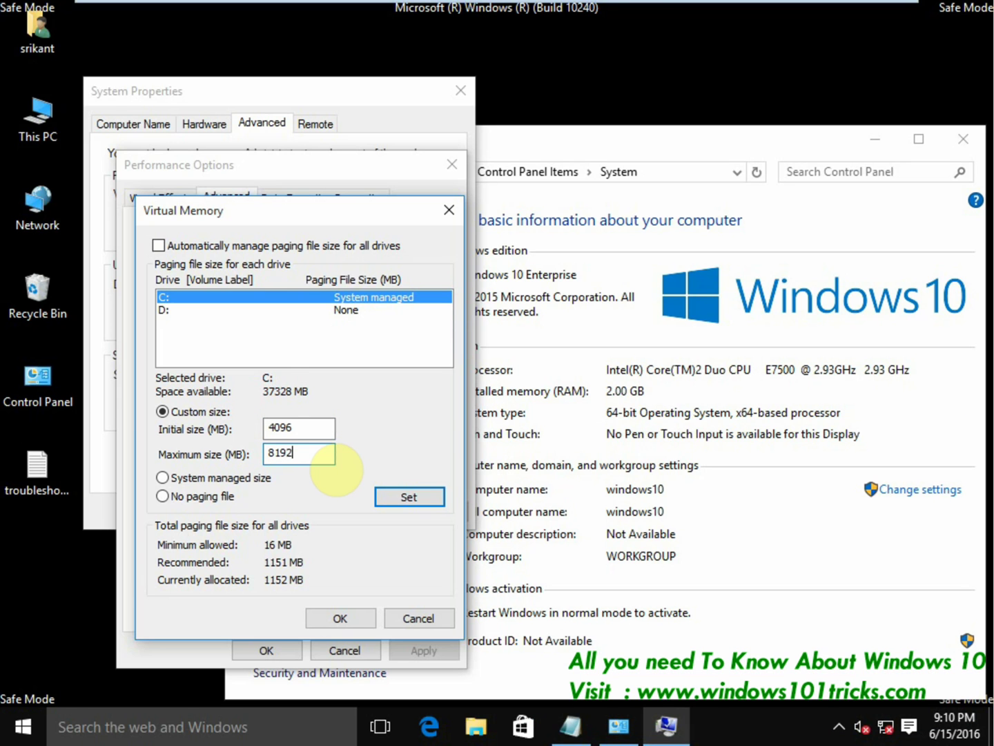
left_click(409, 498)
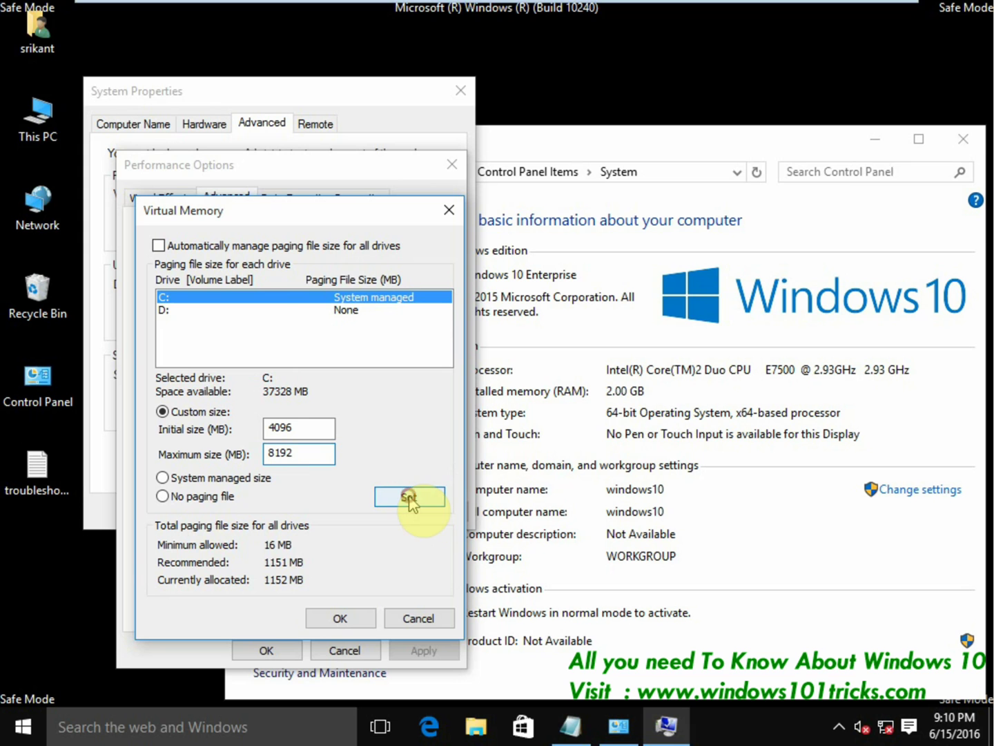
left_click(345, 619)
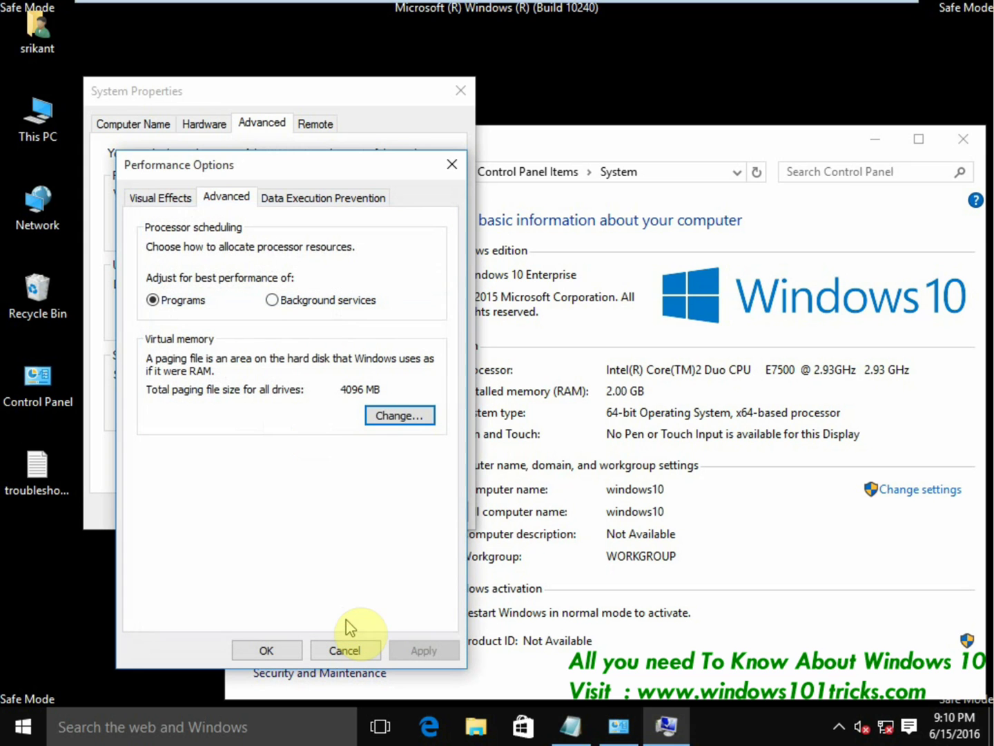
left_click(268, 649)
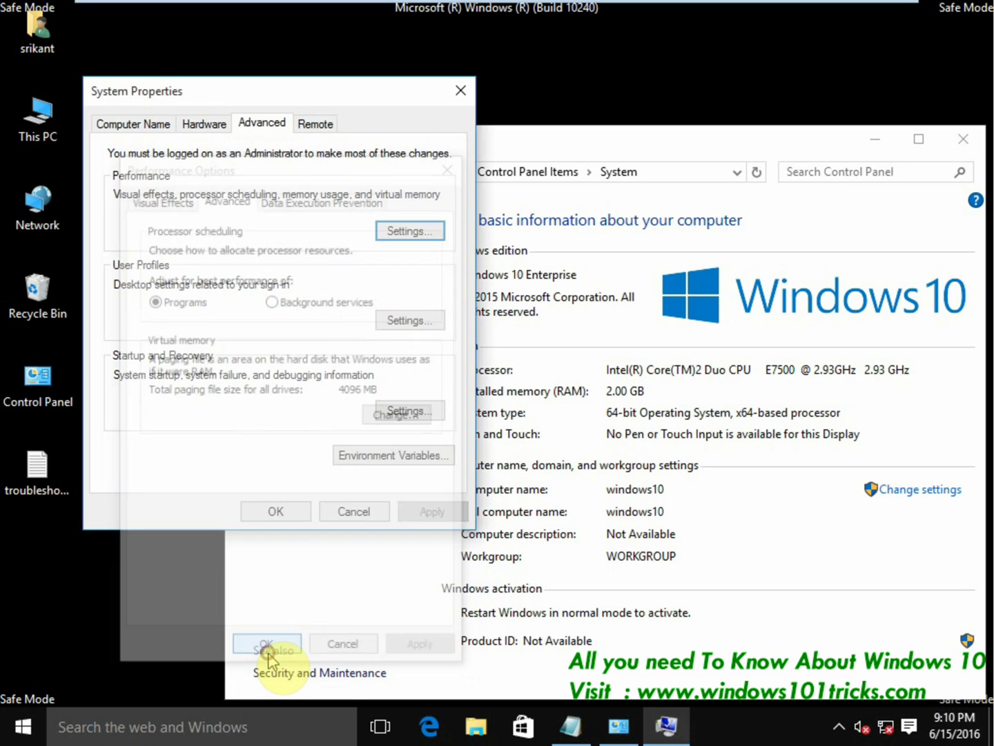
left_click(277, 511)
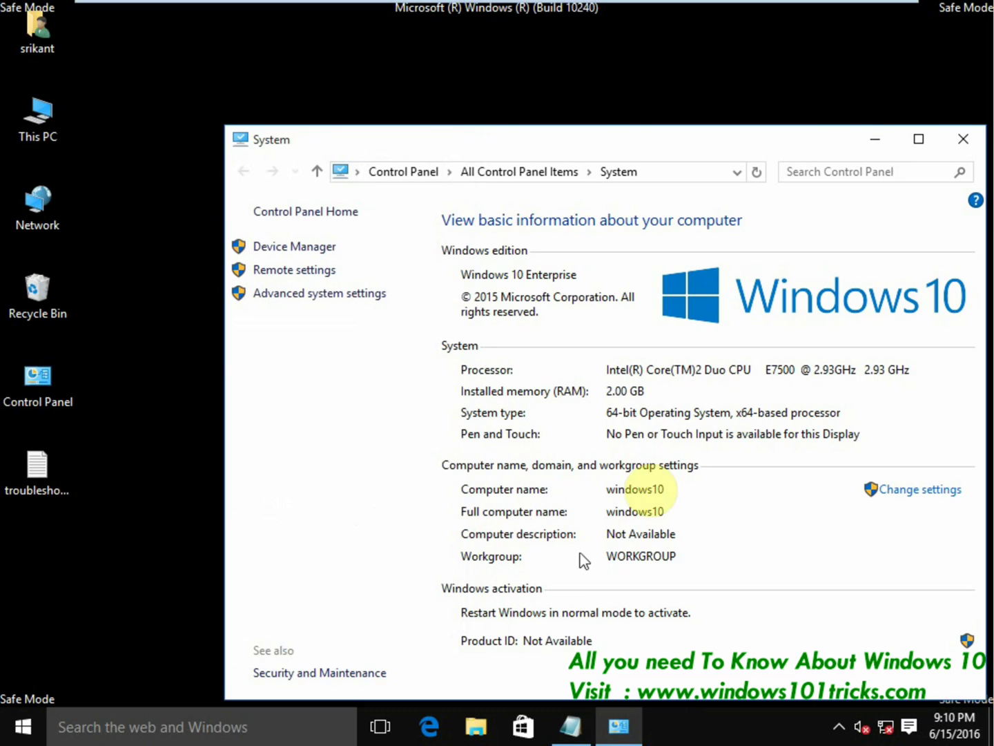
- Close the System window and write "Run System maintenance tool" as item 4 of the troubleshooting list
key("alt+F4")
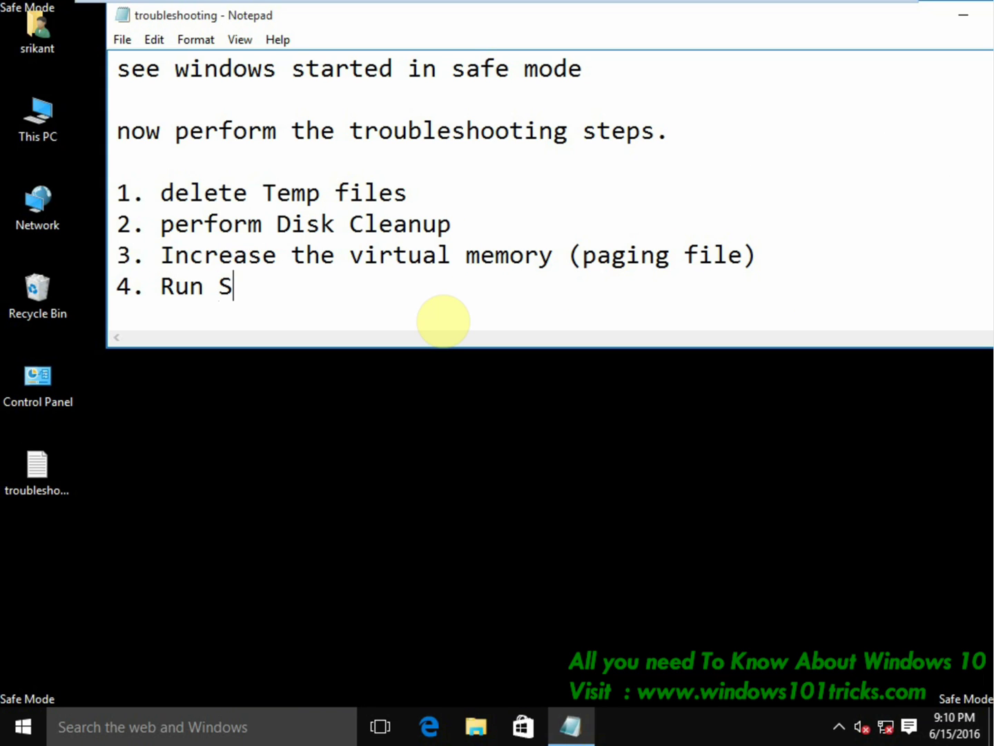
type("tem mainte")
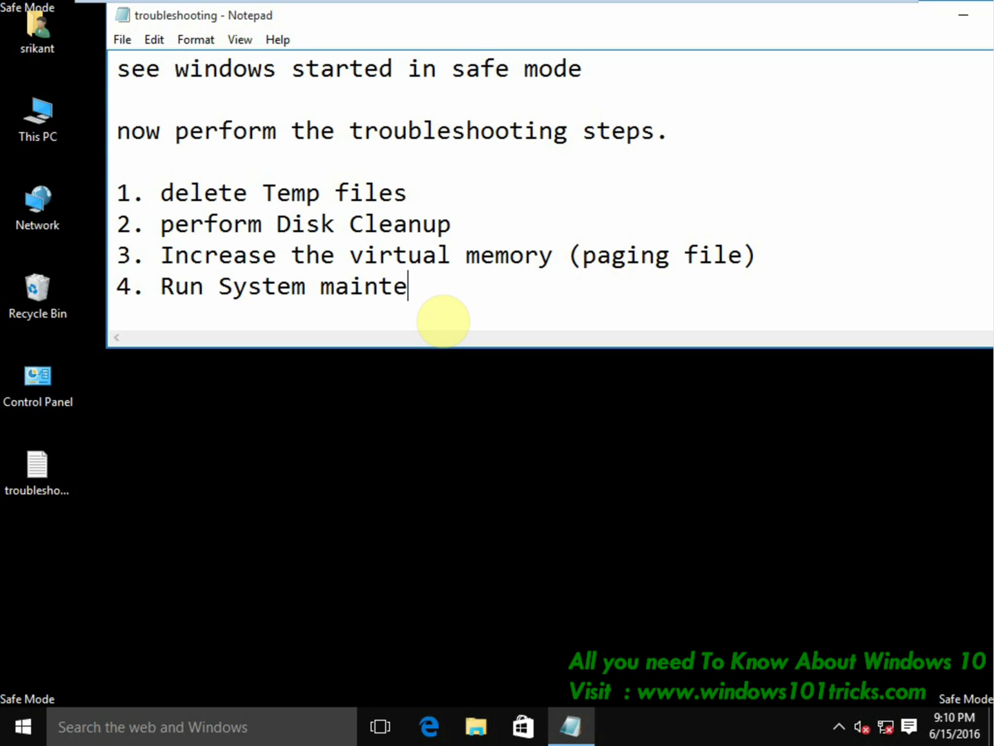
type("nance tool")
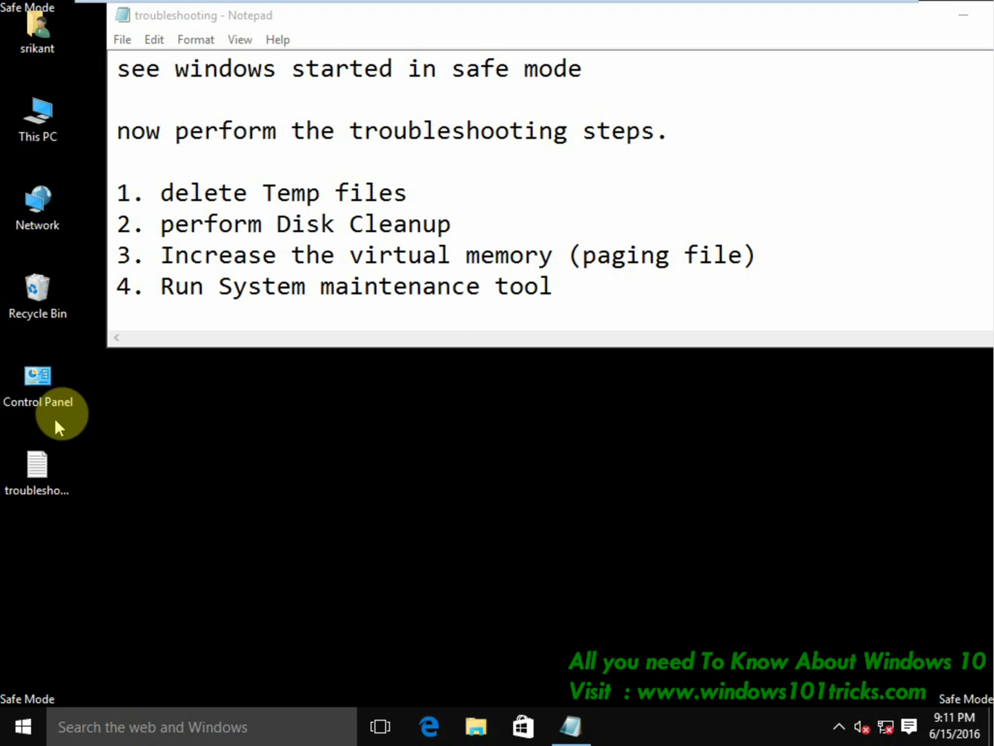
- Launch the System Maintenance troubleshooter from the full list of troubleshooters in Control Panel
double_click(43, 382)
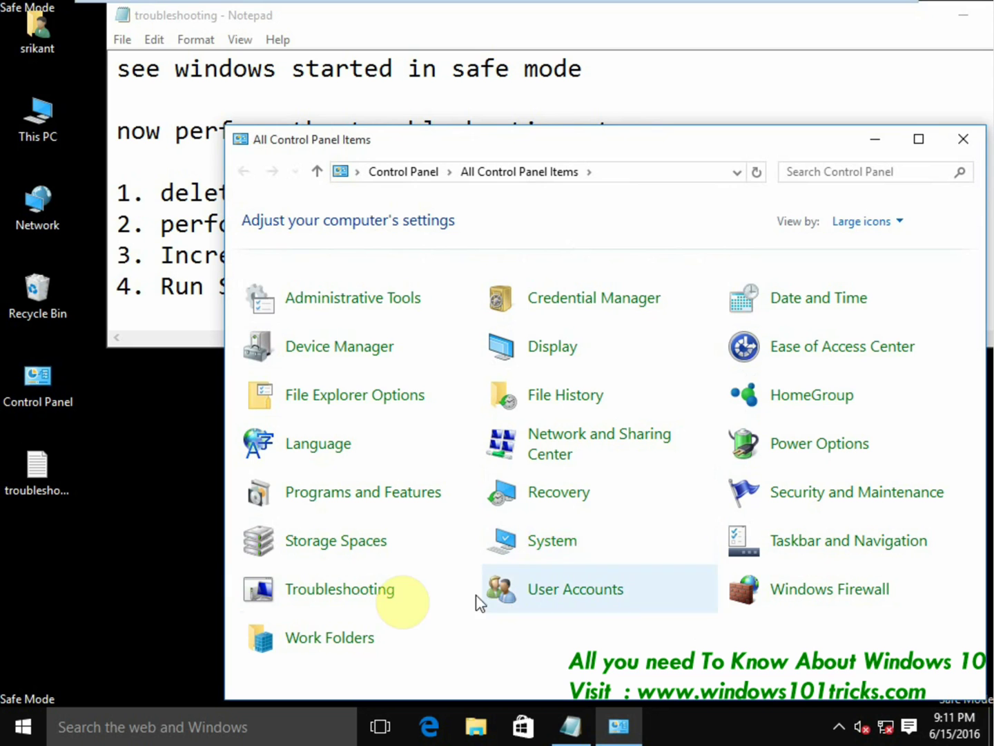
left_click(338, 593)
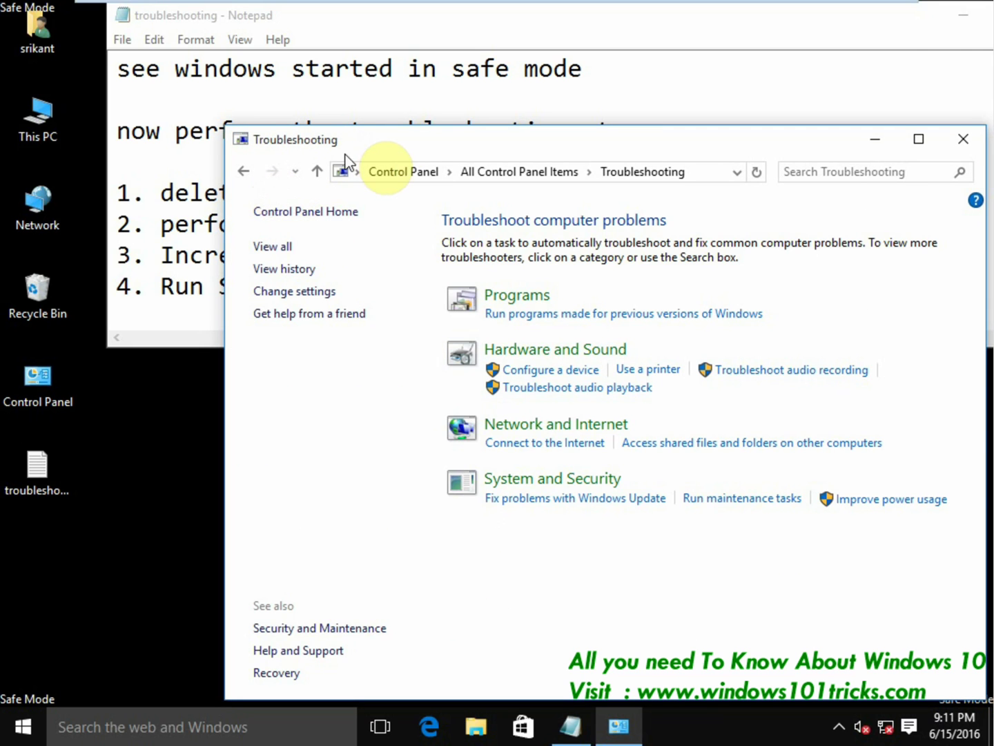
double_click(400, 145)
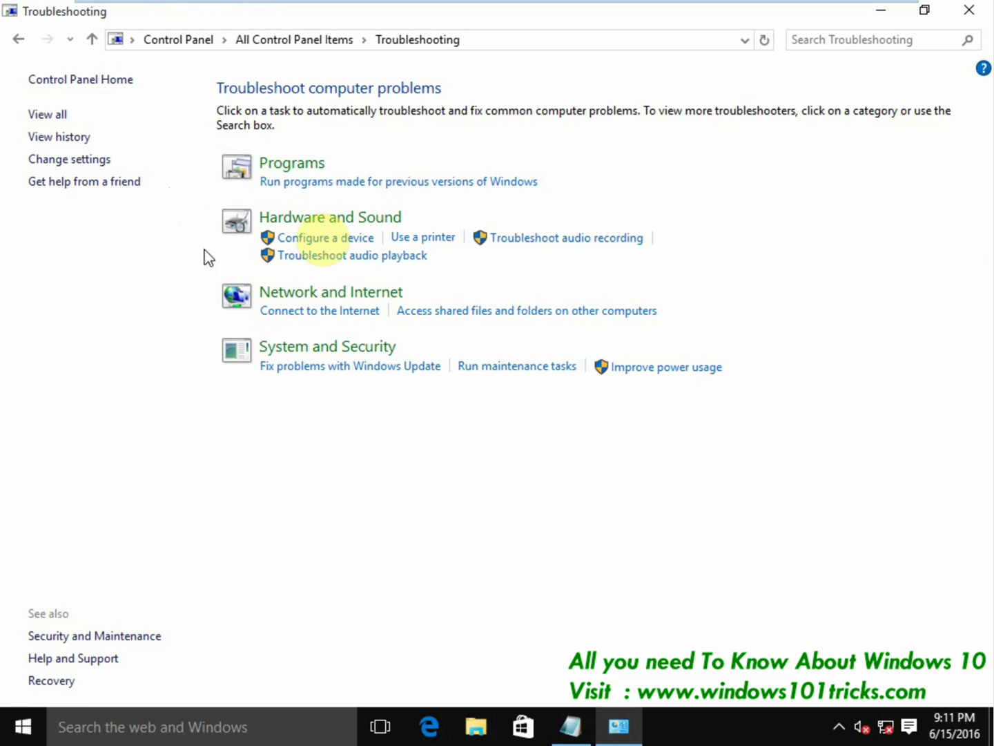
left_click(55, 115)
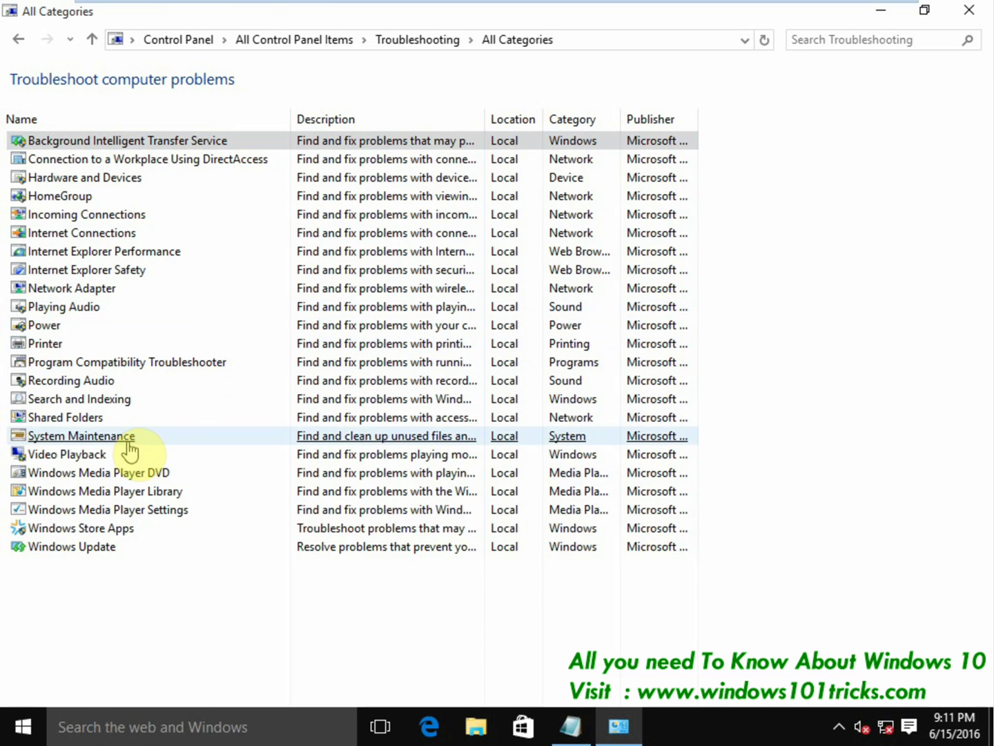
left_click(115, 439)
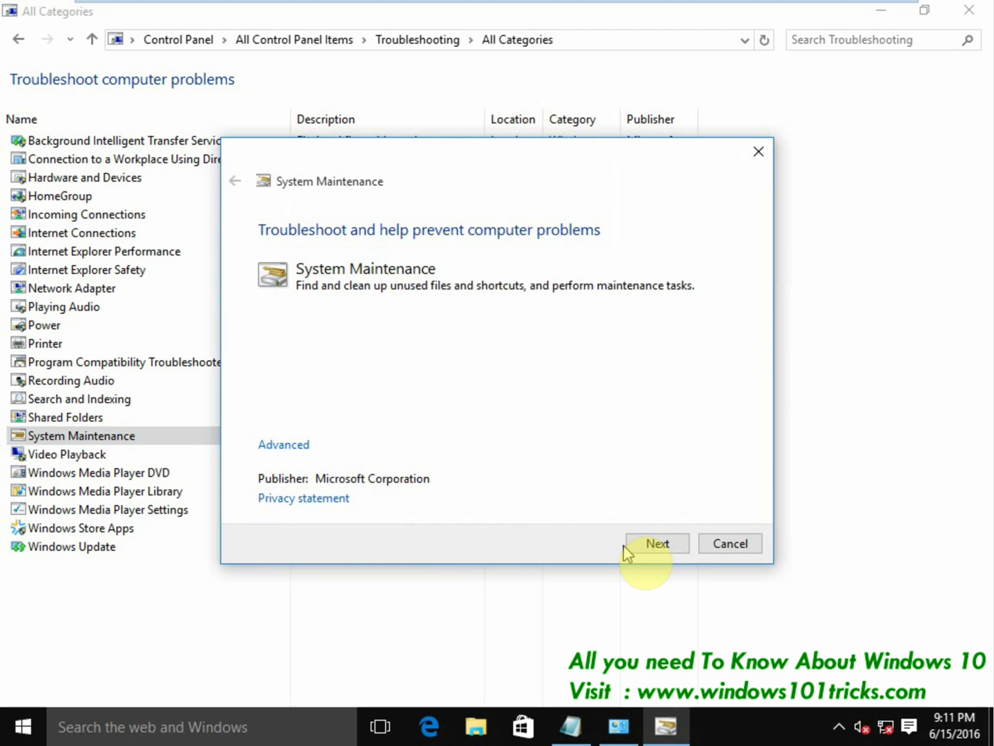
- Run the System Maintenance troubleshooter and add the line "Now Restart your system to normal mode" to the troubleshooting list
left_click(641, 547)
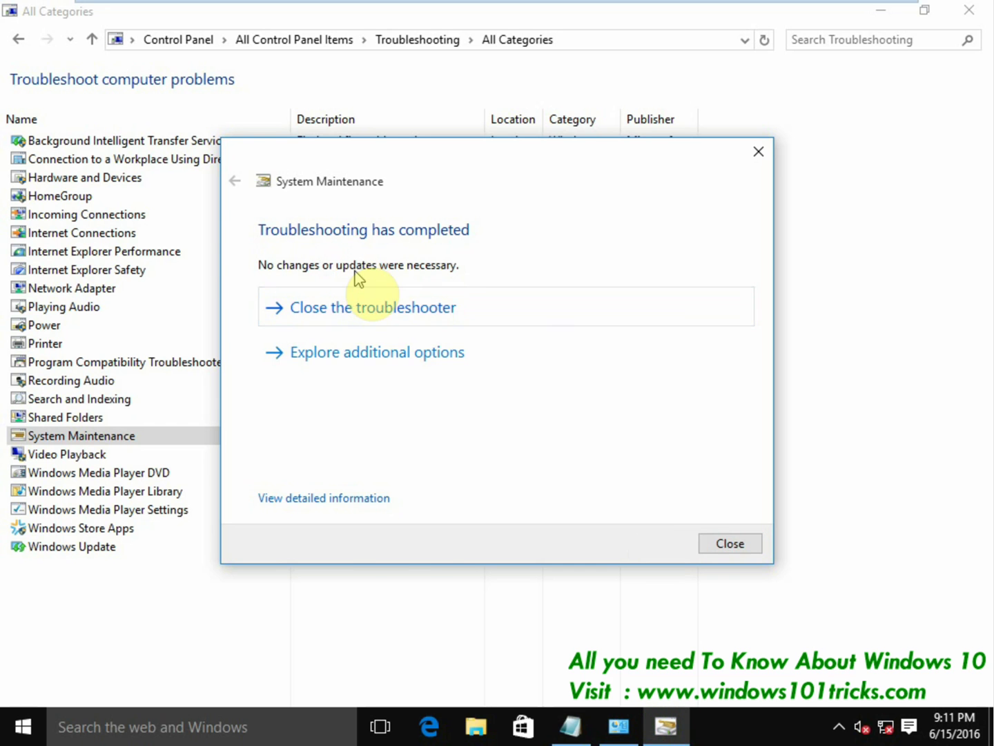
type("rt your system to normal mode")
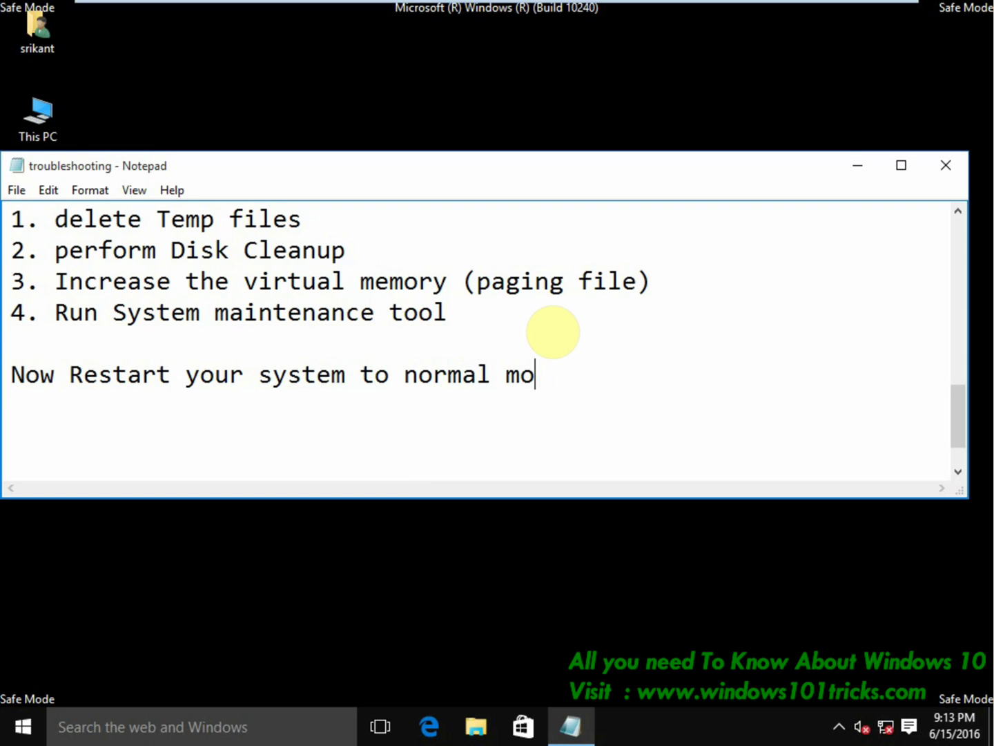
- Turn off Safe boot in System Configuration, opened with msconfig, apply the change and restart the computer
key("super+r")
type("ms")
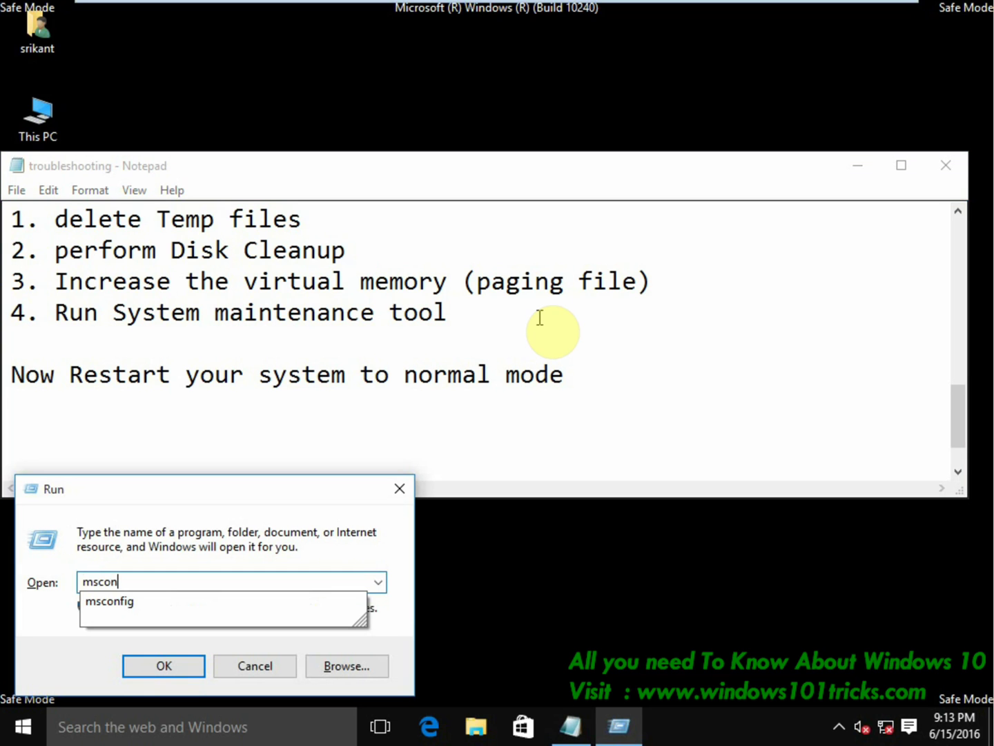
type("con")
key("Down")
key("Return")
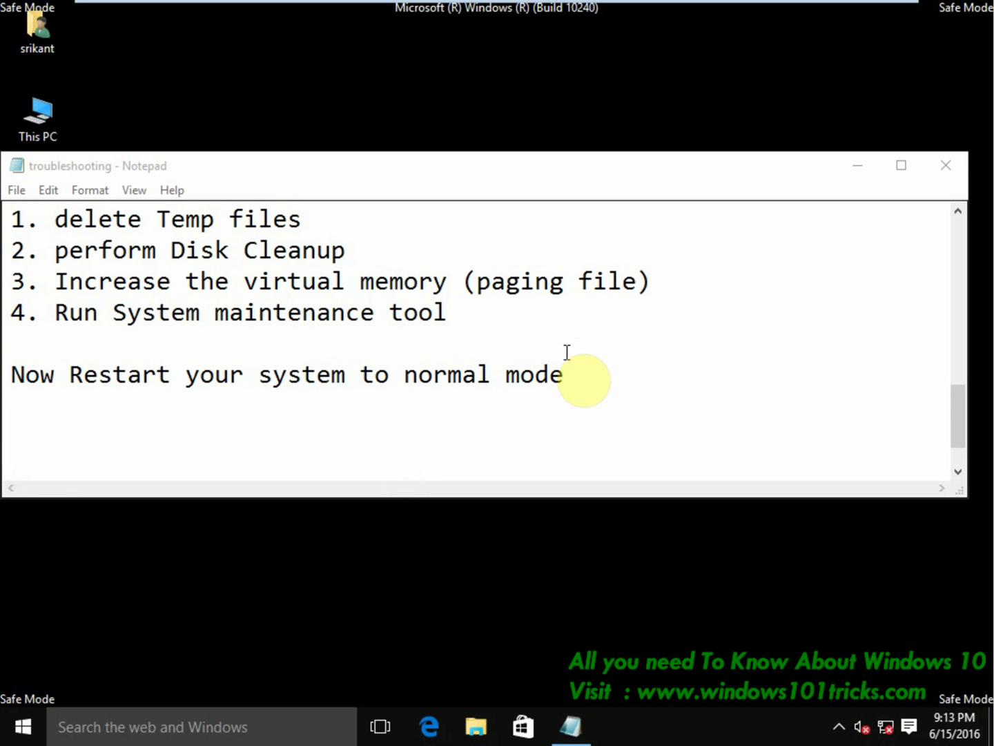
left_click(293, 211)
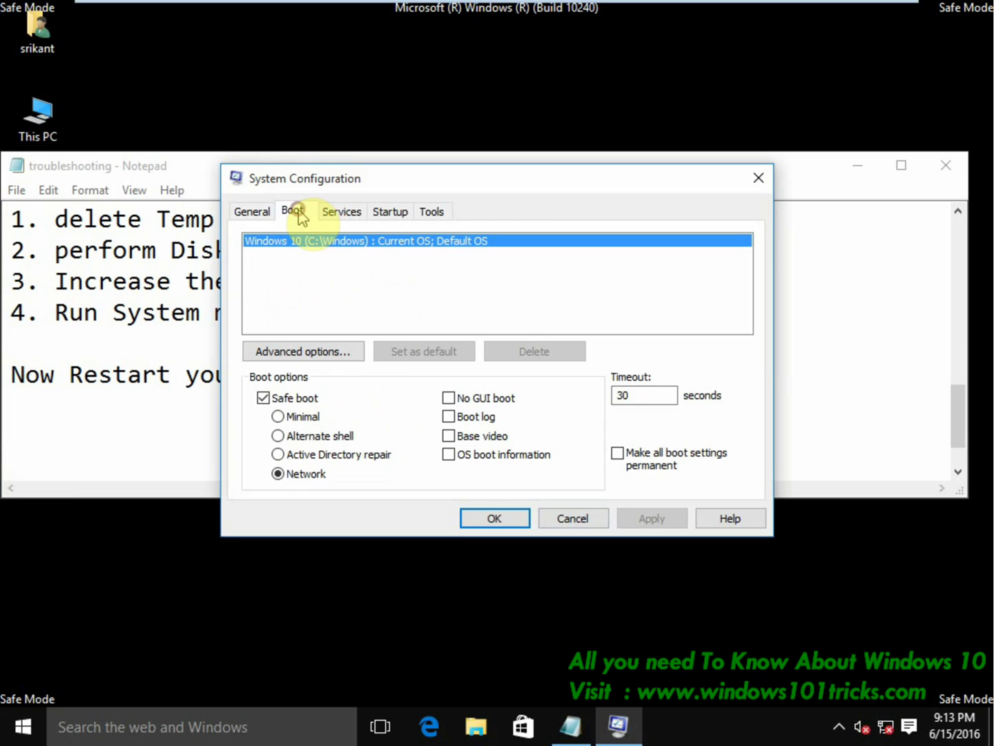
left_click(276, 402)
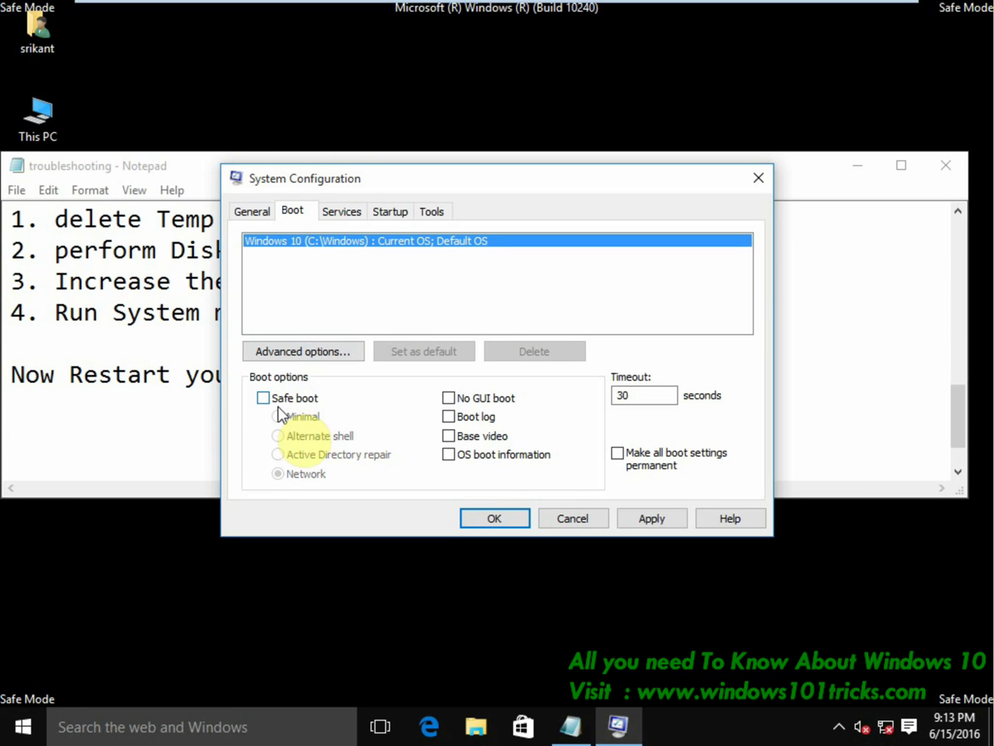
left_click(641, 524)
left_click(503, 519)
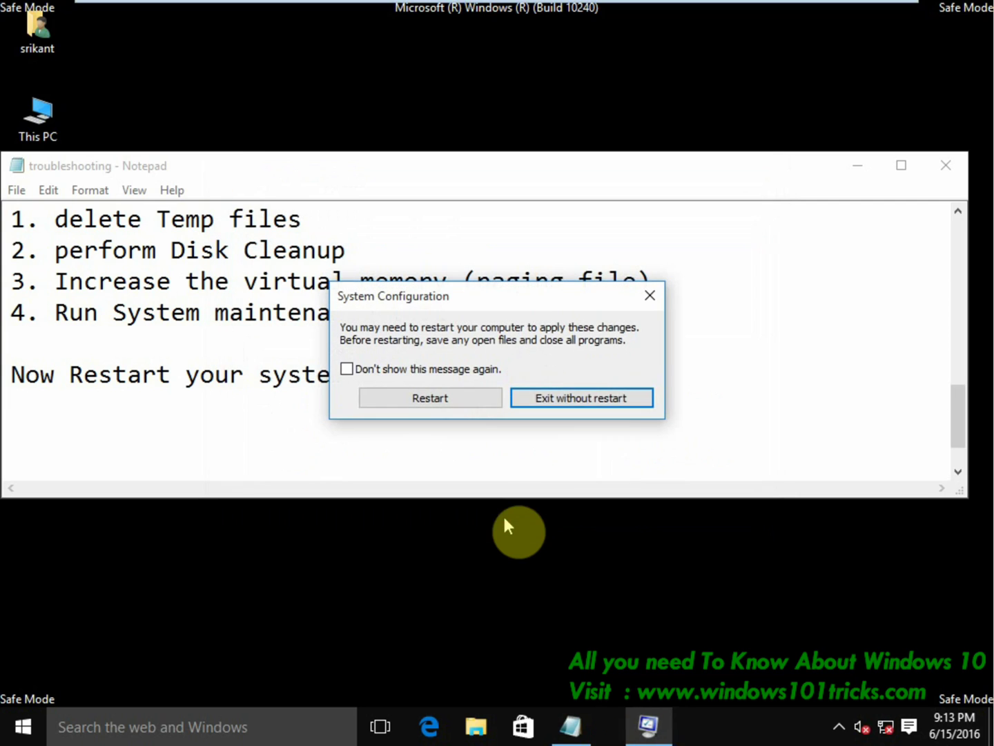
left_click(459, 400)
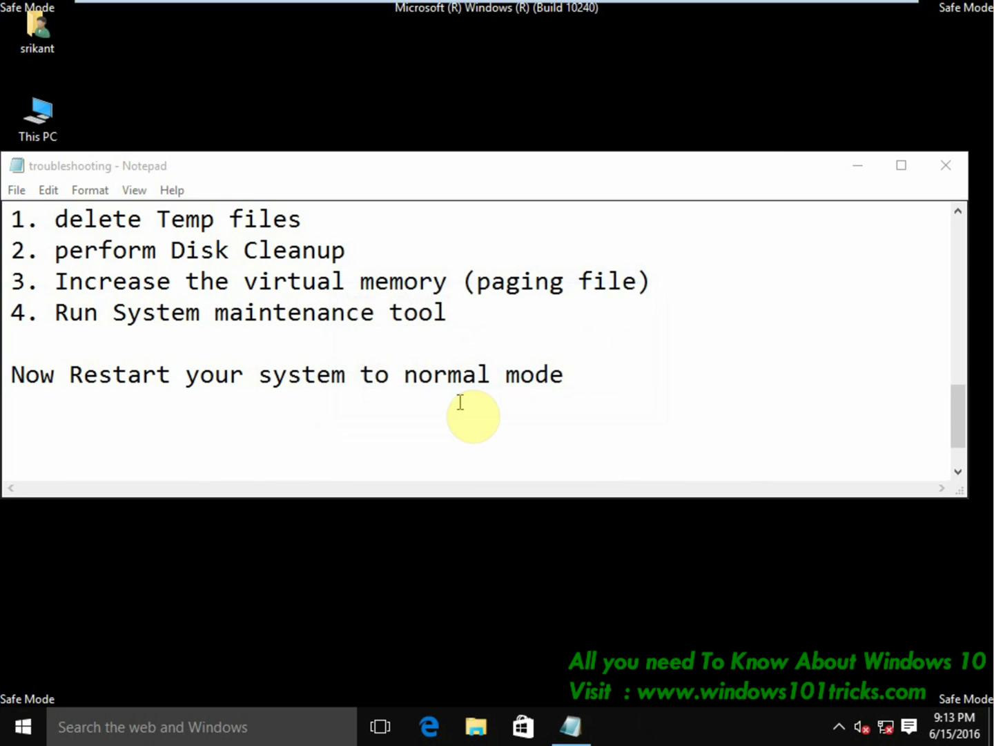
- Dismiss the lock screen and sign in to Windows with the account password
left_click(606, 378)
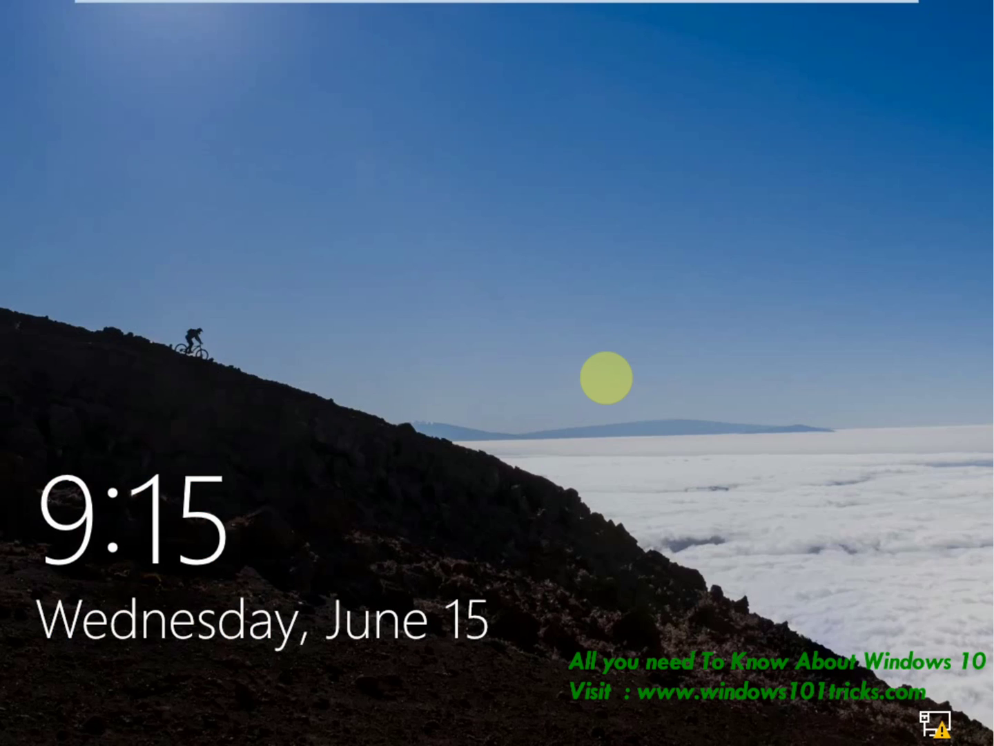
left_click(606, 377)
type("•••")
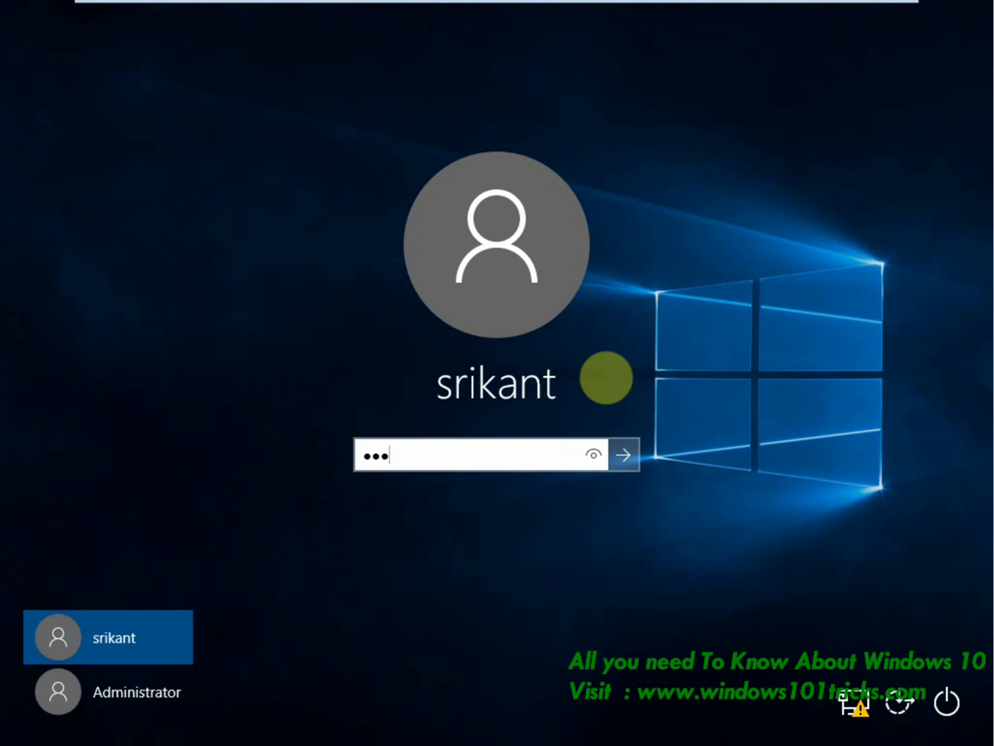
key("Return")
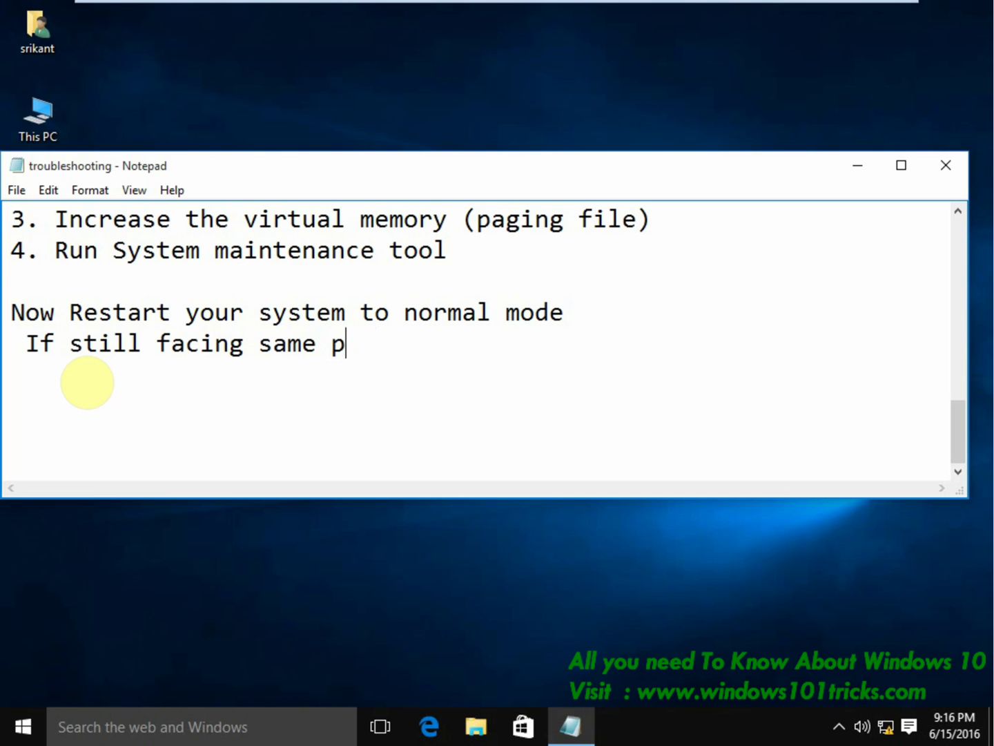
- Complete the line "If still facing same problem fallow more troubleshooting steps" in the troubleshooting list
type("robl")
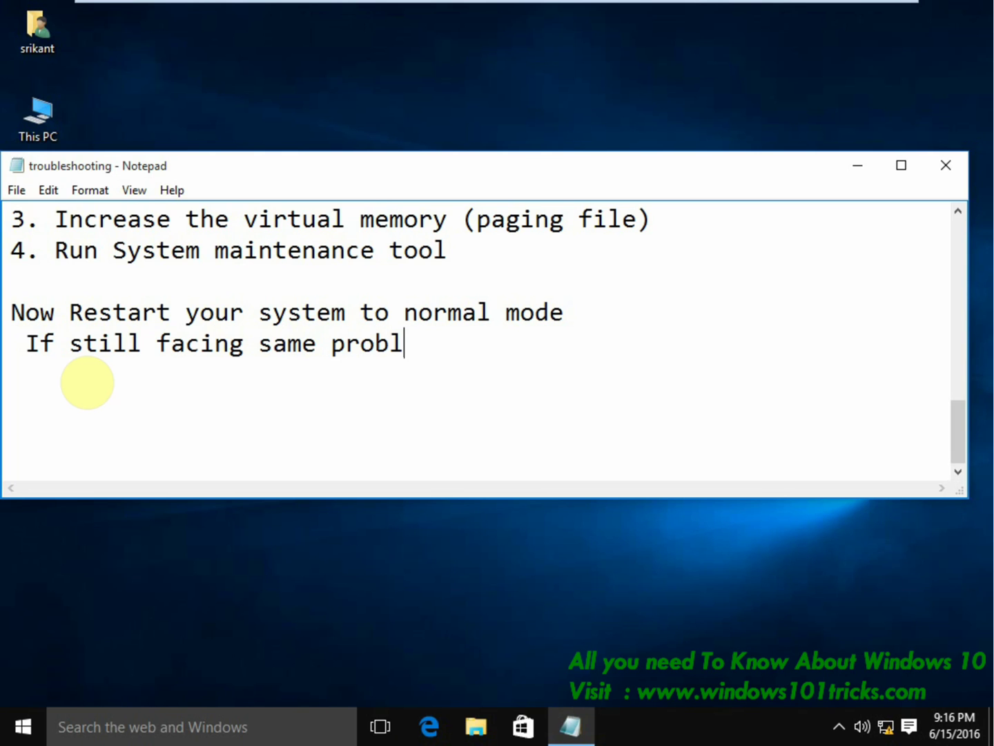
type("em fallow more troubles")
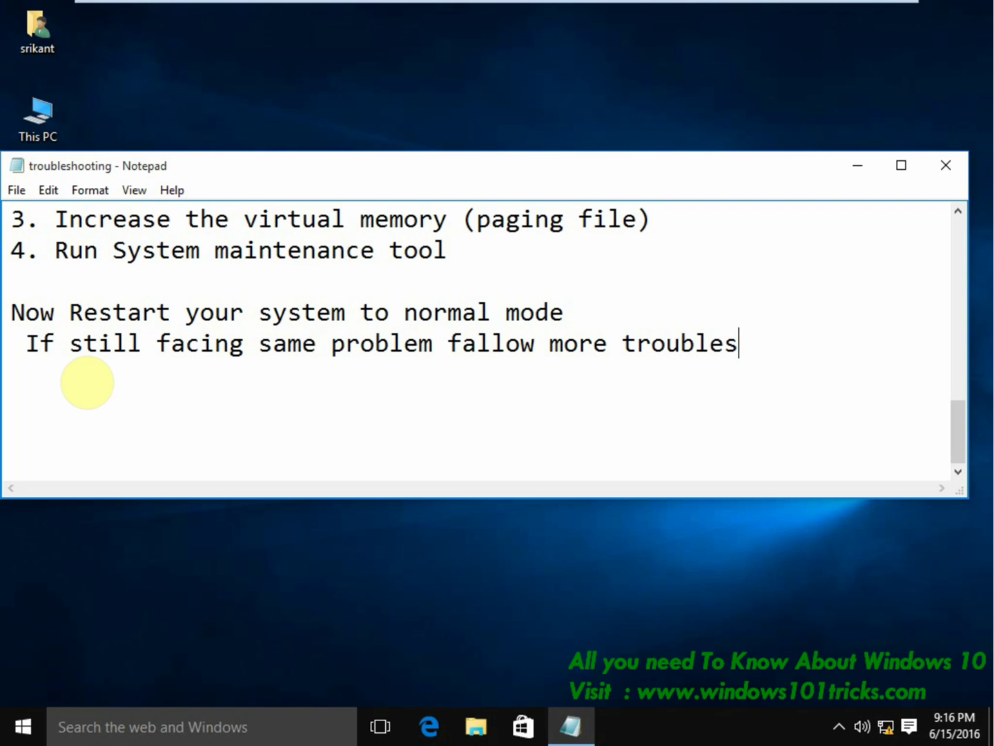
type("hooting s")
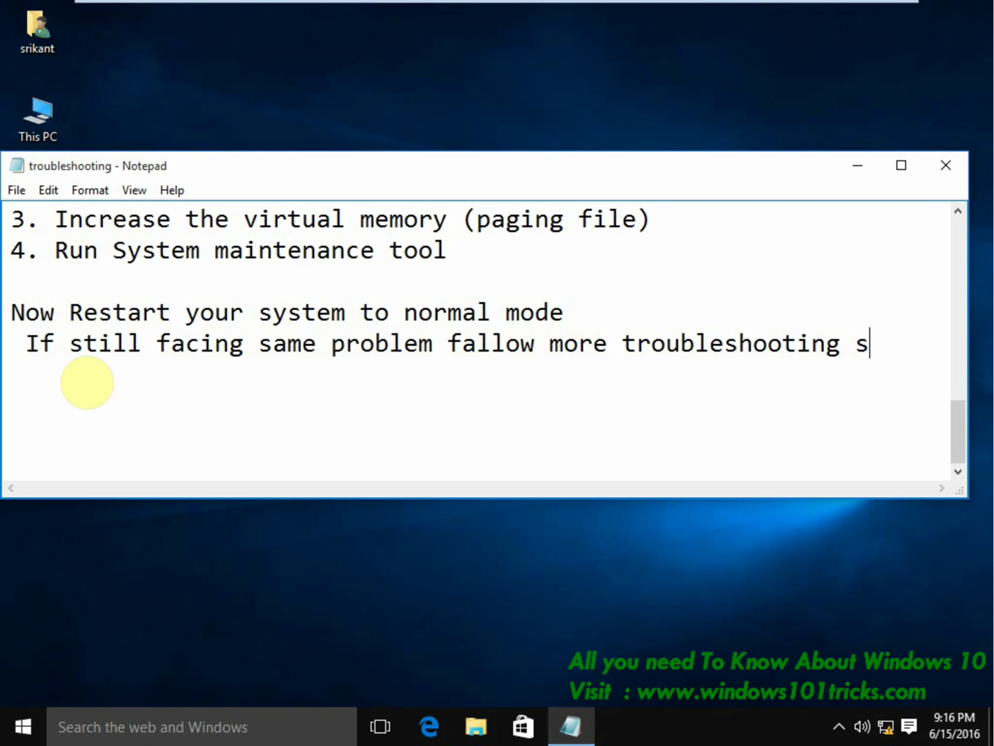
type("teps")
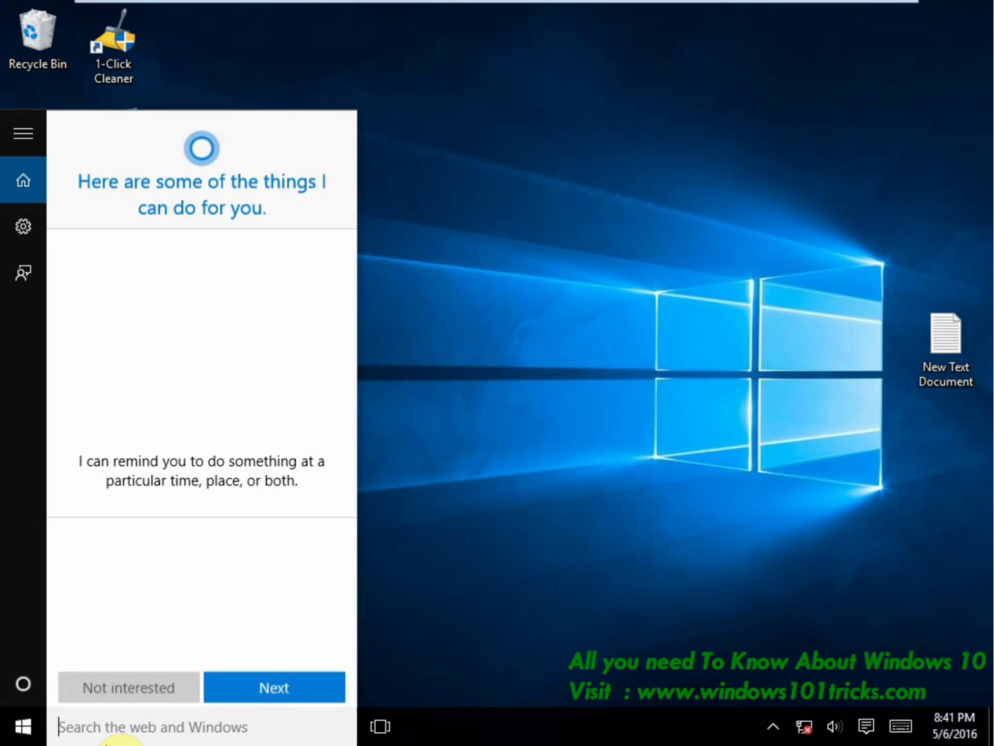
- Find Windows Memory Diagnostic by searching for "windows memory" and have it restart now and check for problems
type("windows")
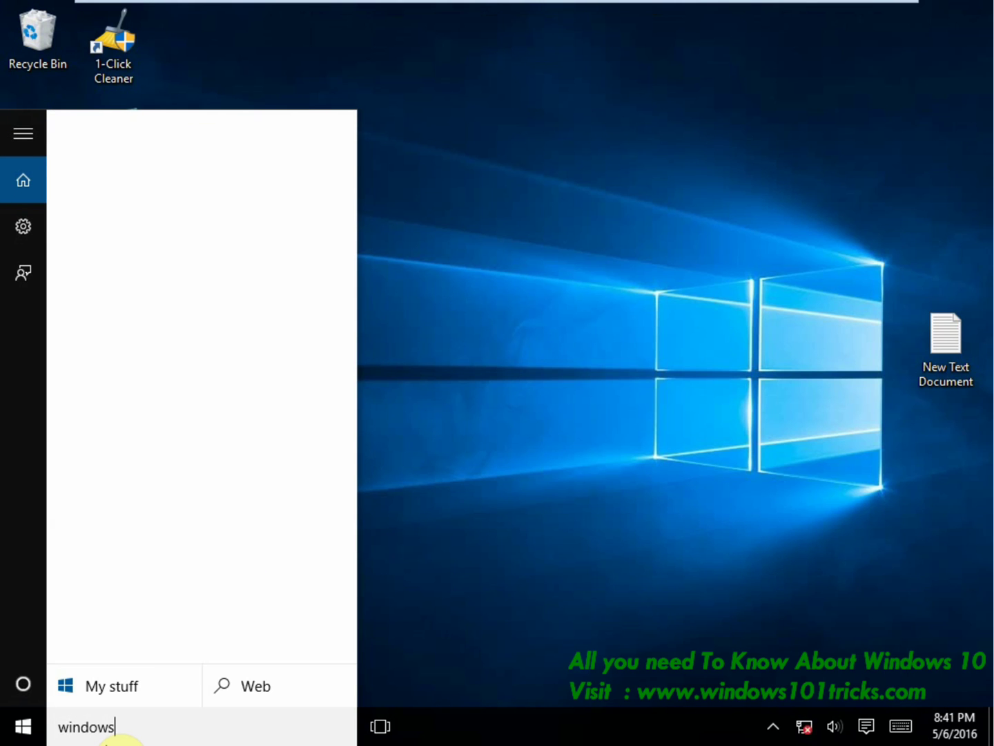
type(" memory")
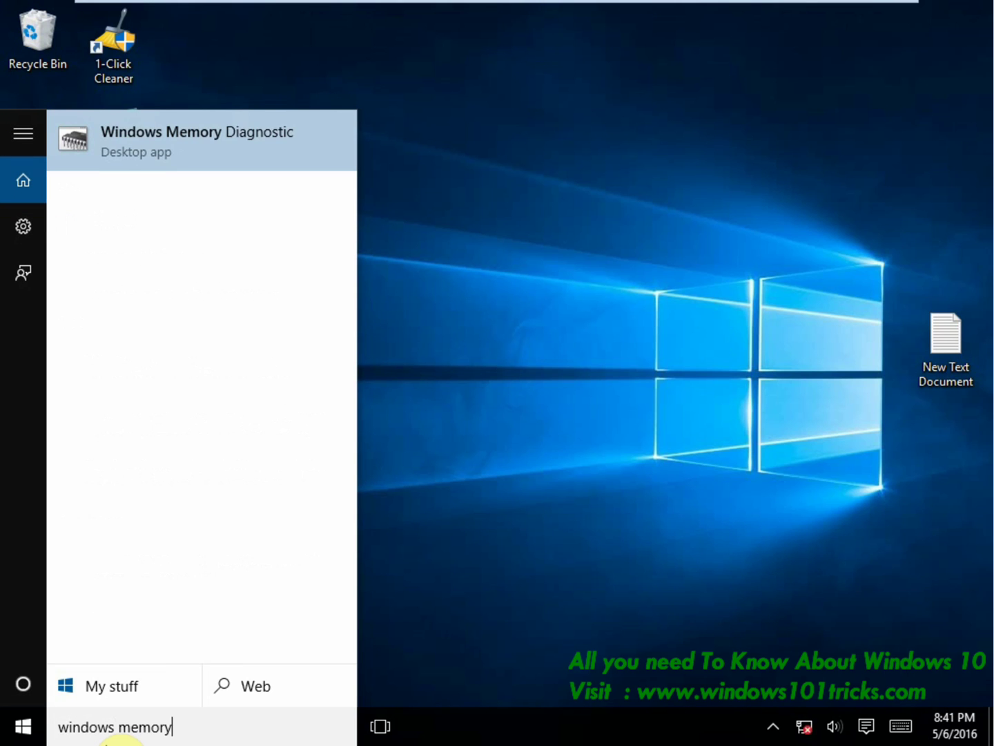
left_click(171, 148)
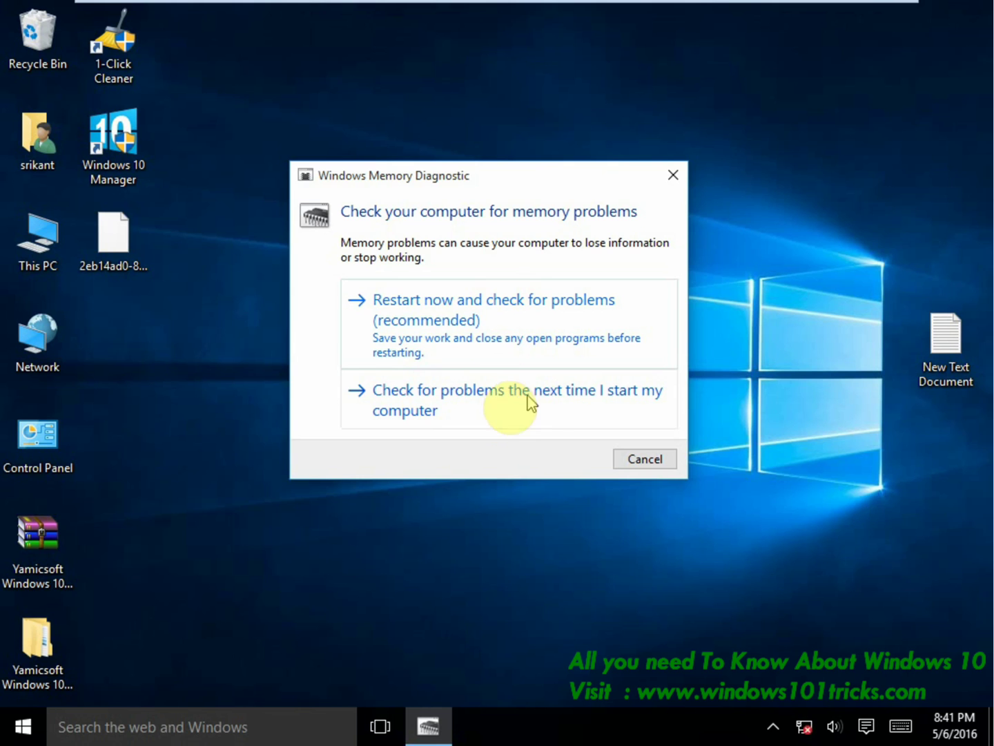
left_click(436, 307)
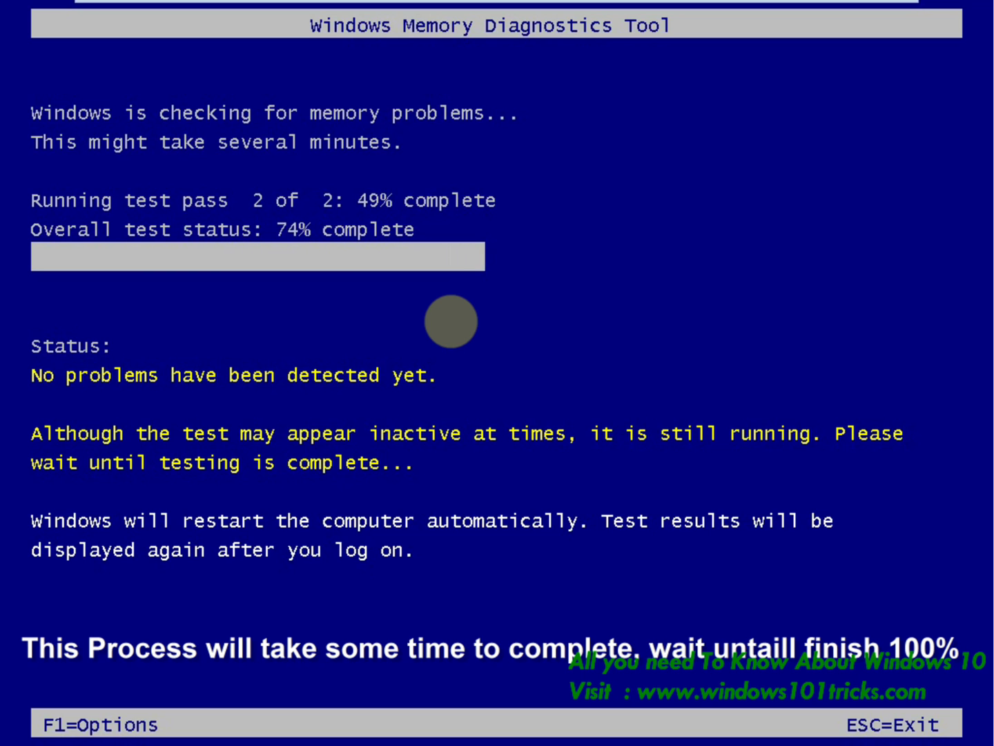
- Open the memory test's options and set the test mix to Extended
key("F1")
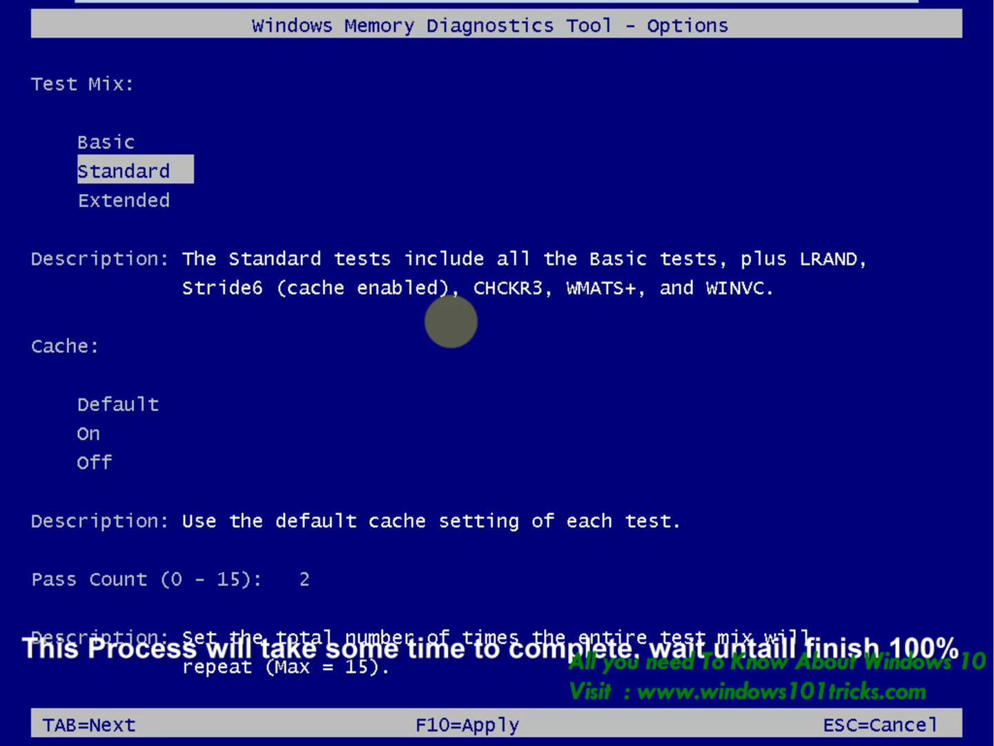
key("Down")
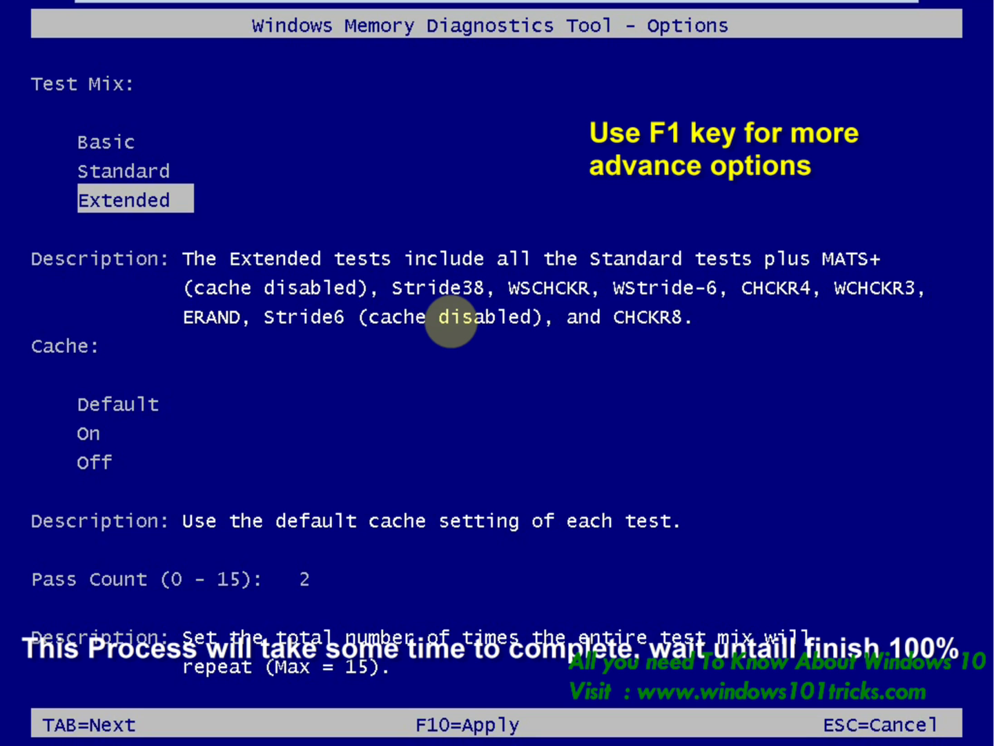
key("Up")
key("Up")
key("Down")
key("Up")
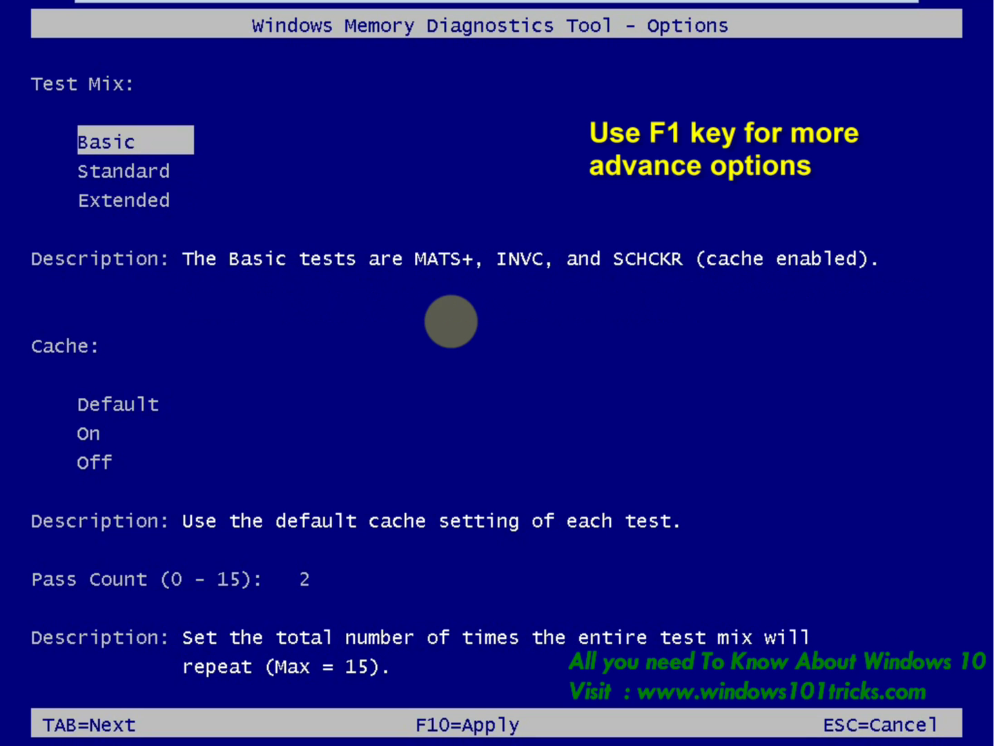
key("Down")
key("Down")
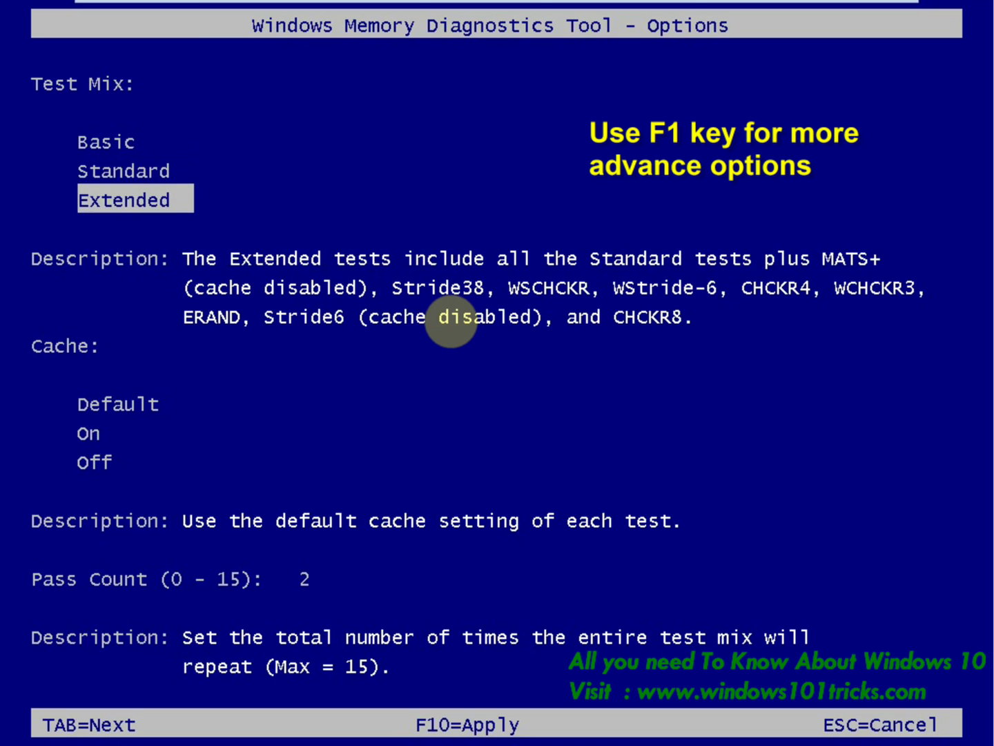
- Go through the cache and pass count options, keeping Default cache and 2 passes, and apply the memory test options
key("Tab")
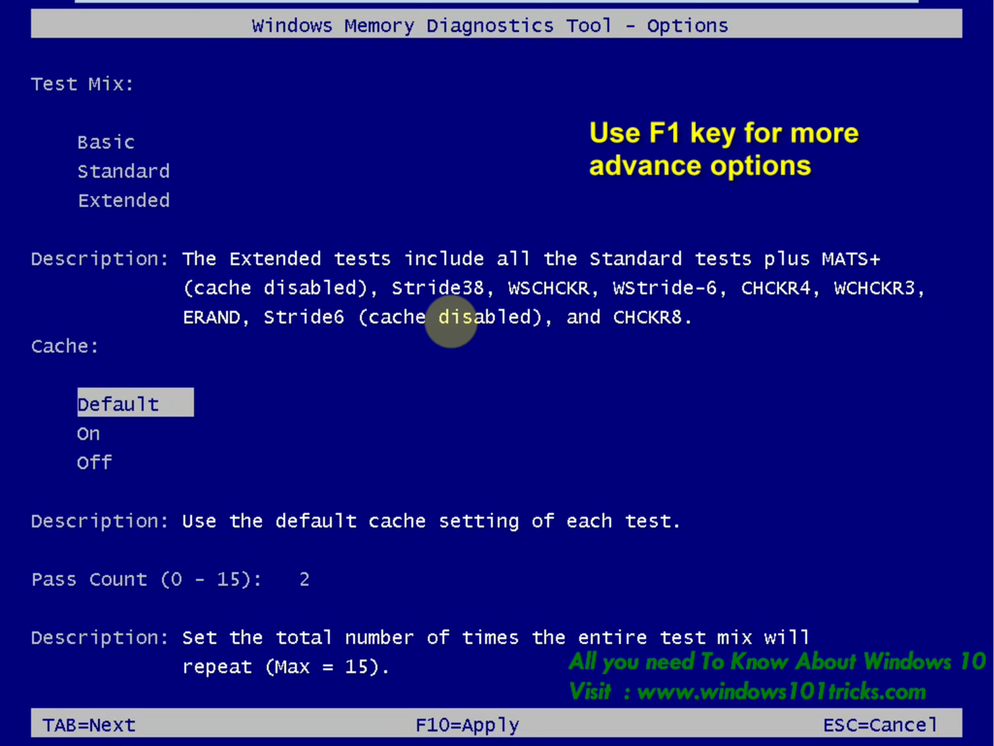
key("Down")
key("Down")
key("Down")
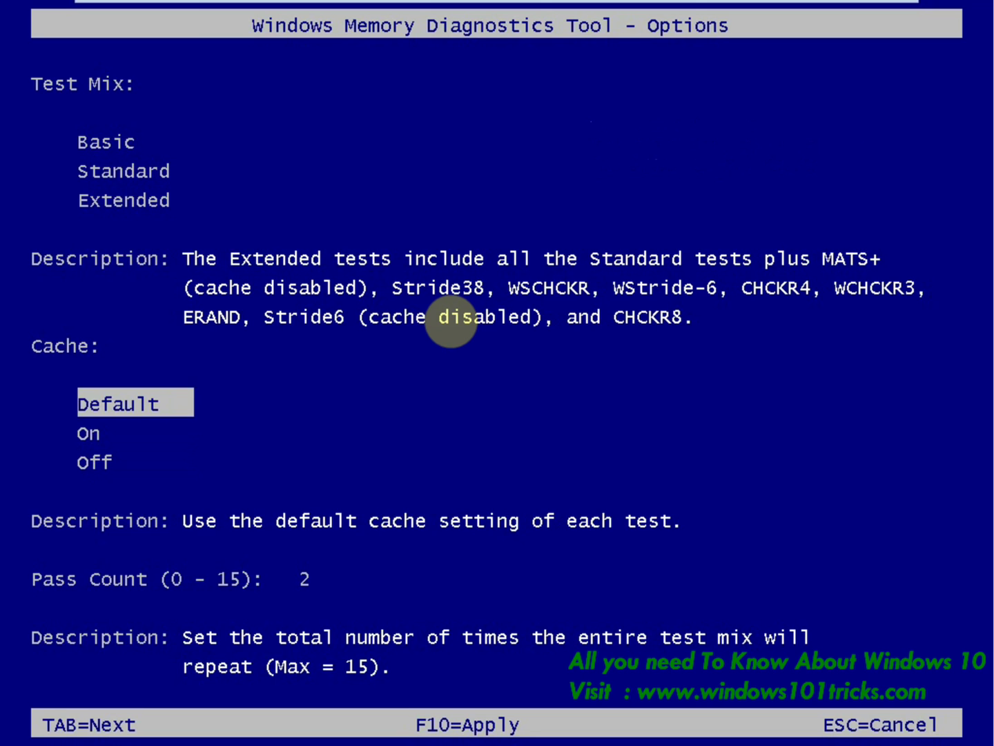
key("Tab")
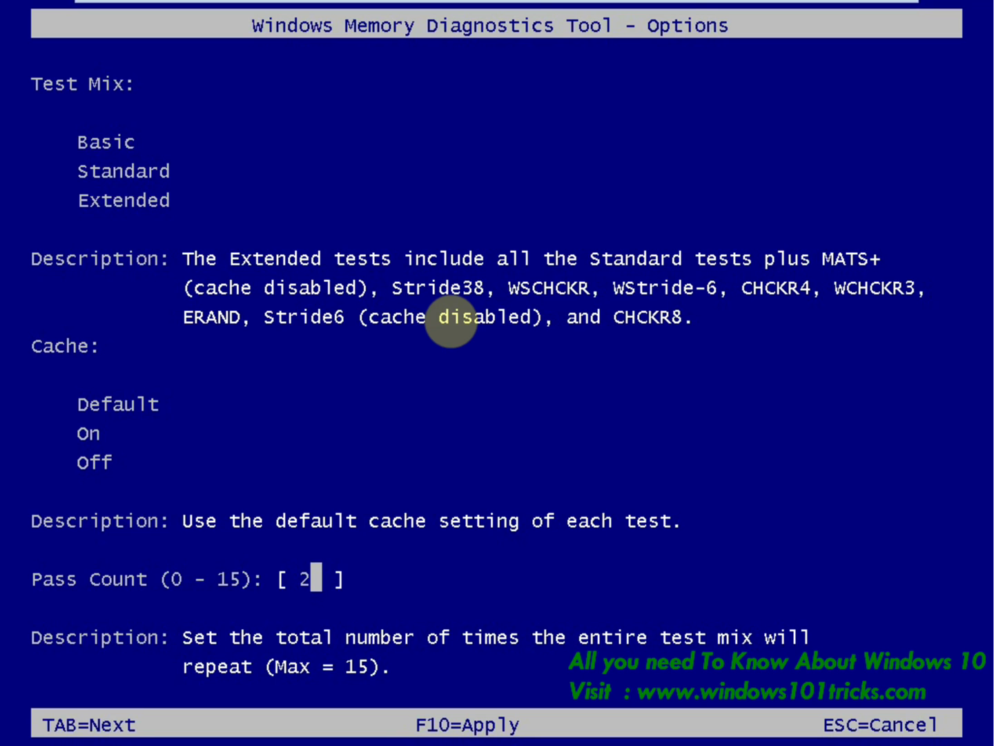
key("Tab")
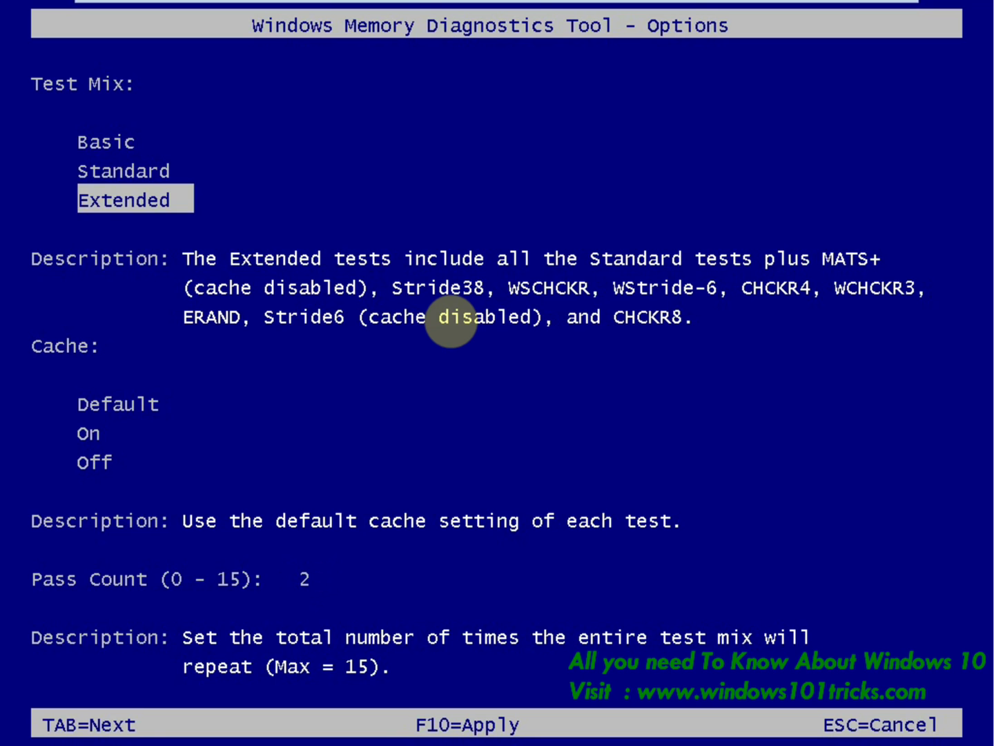
key("F10")
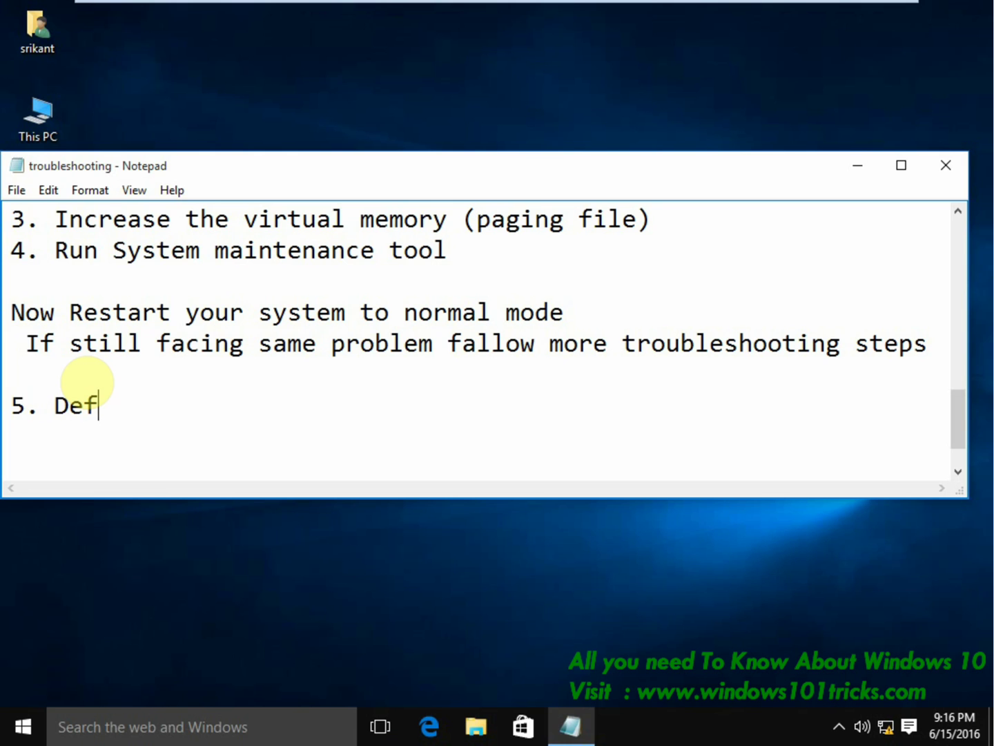
- Write "Defragment your system Drive" as item 5 of the troubleshooting list
type("ragment you")
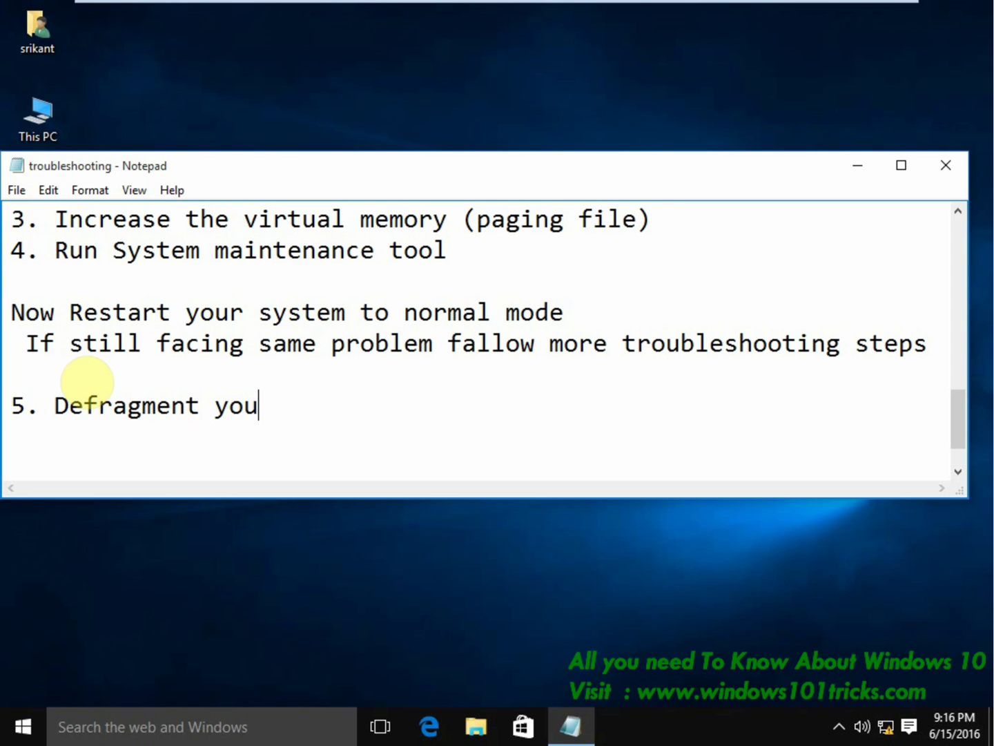
type("r system Drive")
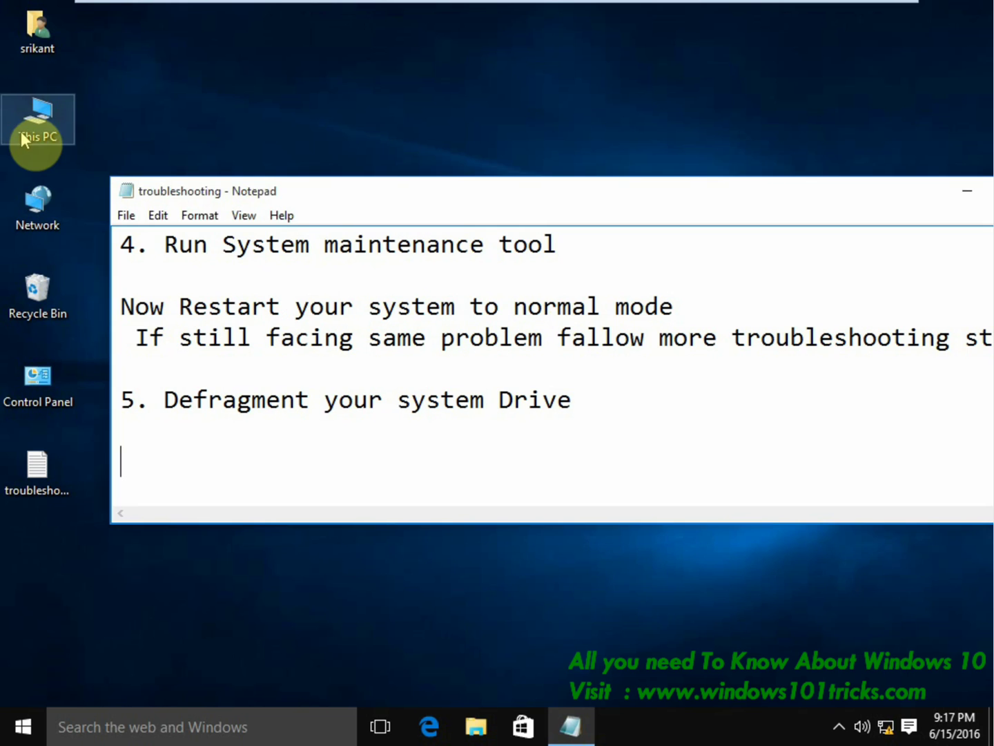
- Open the properties of Local Disk (C:) from This PC and launch its drive optimization and defragmentation tool
double_click(22, 138)
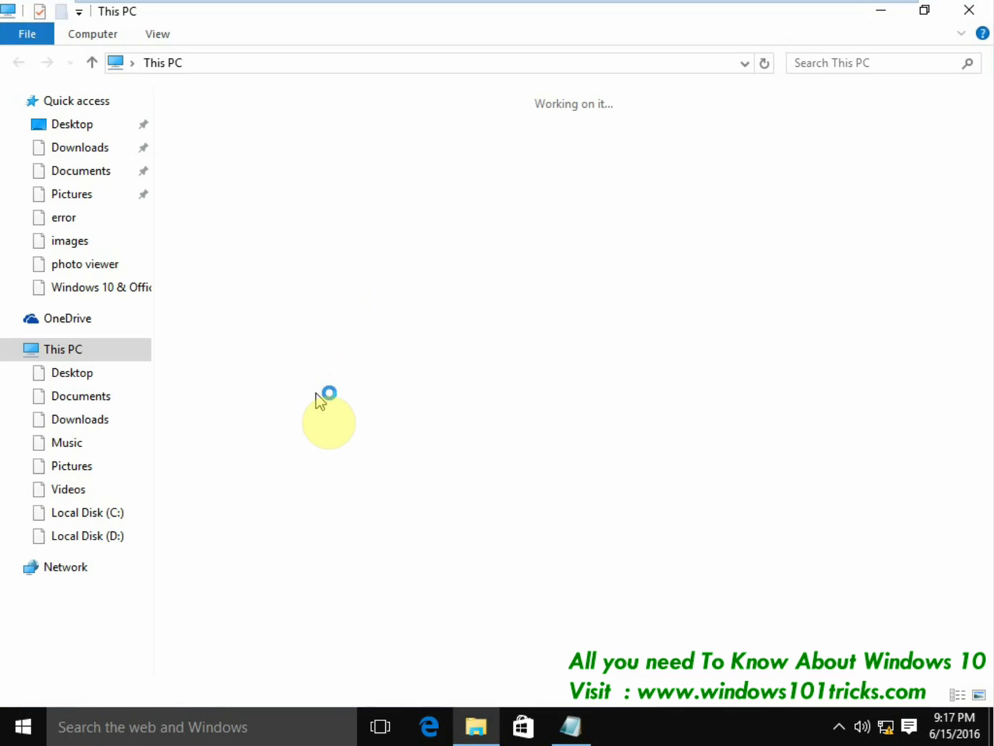
left_click(252, 279)
right_click(255, 283)
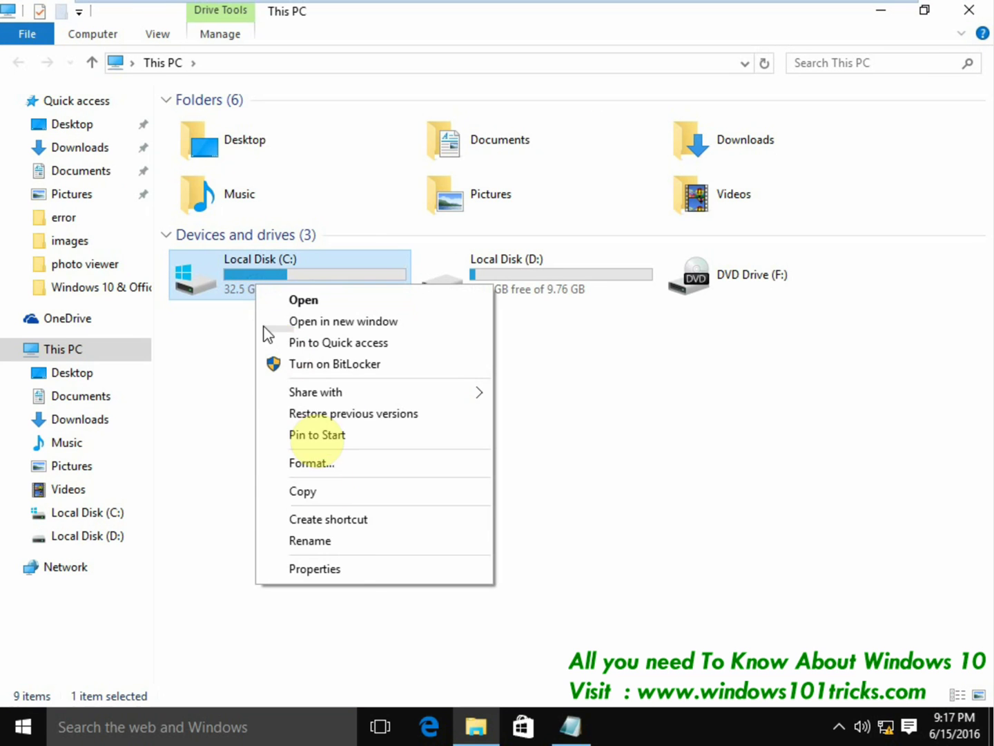
left_click(340, 571)
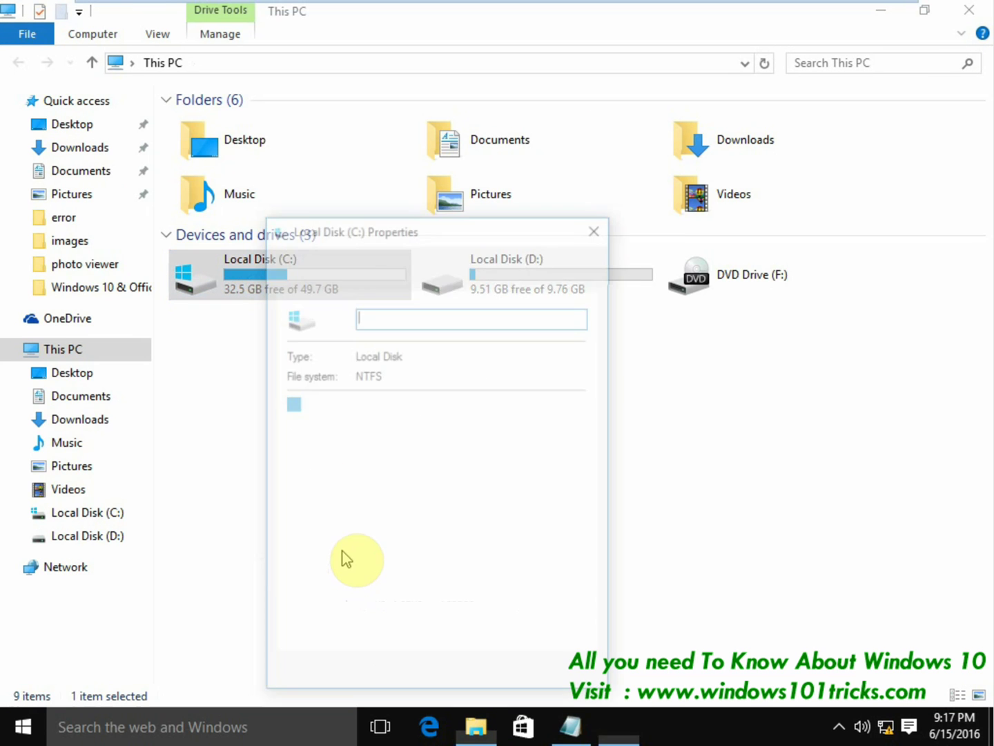
left_click(406, 276)
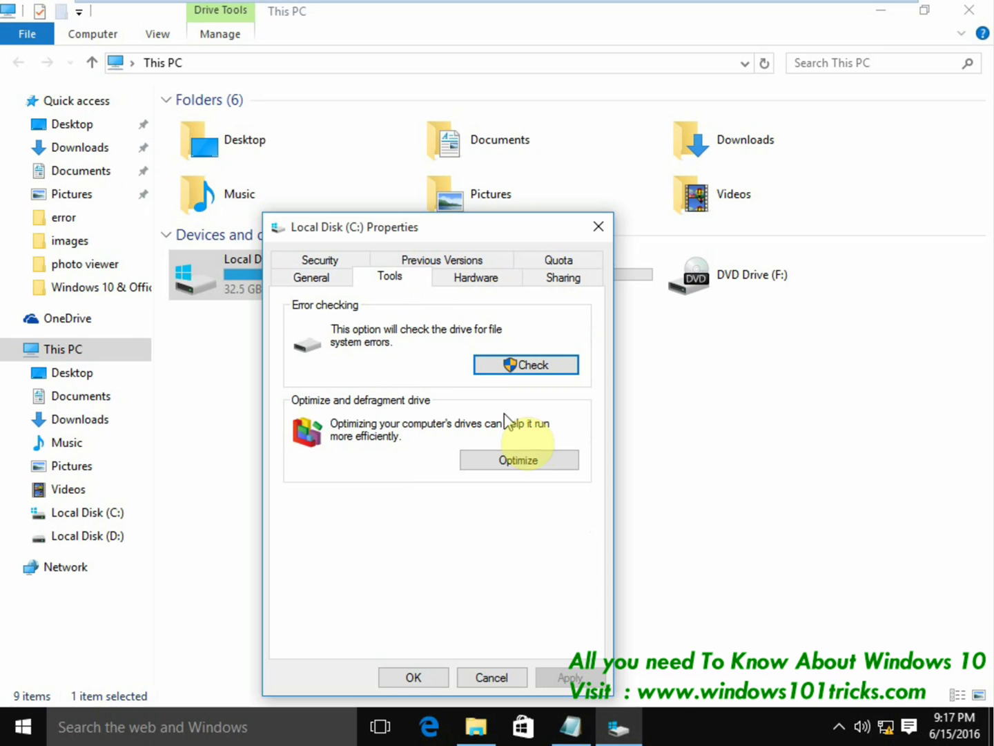
left_click(502, 461)
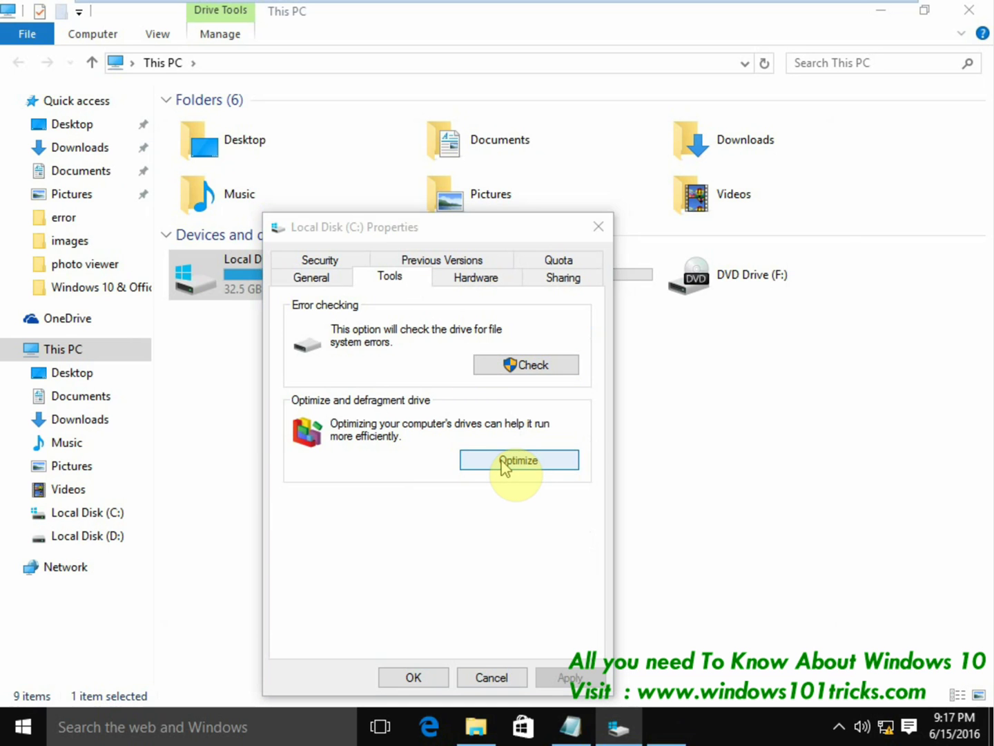
- Search Windows for "defra" and open Defragment and Optimize Drives
left_click(176, 736)
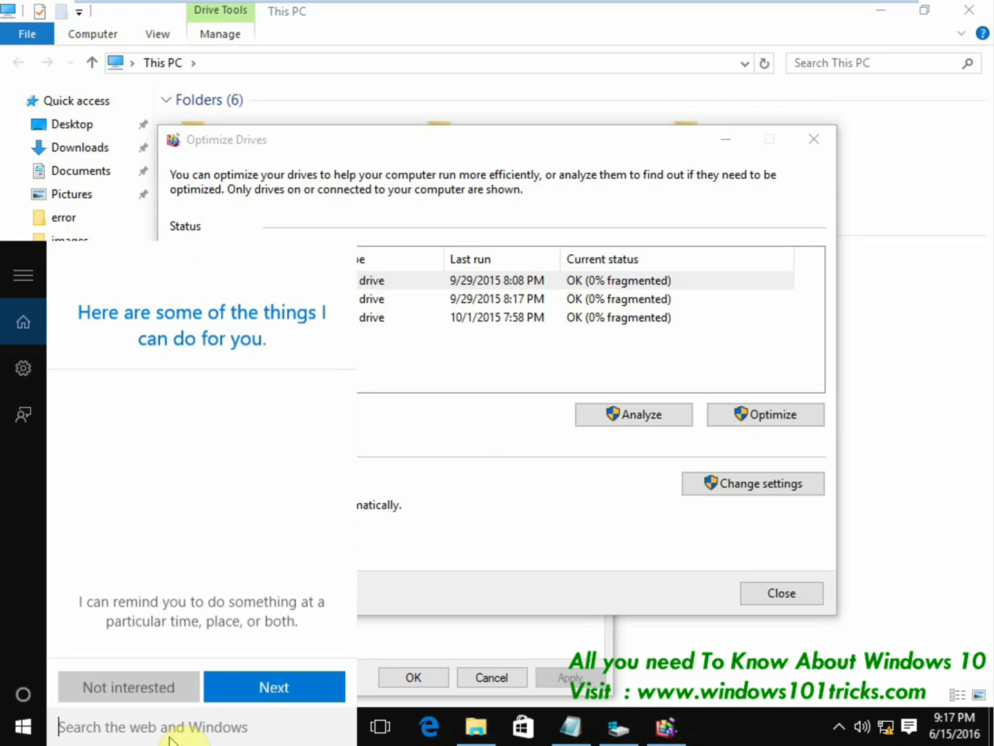
type("defra")
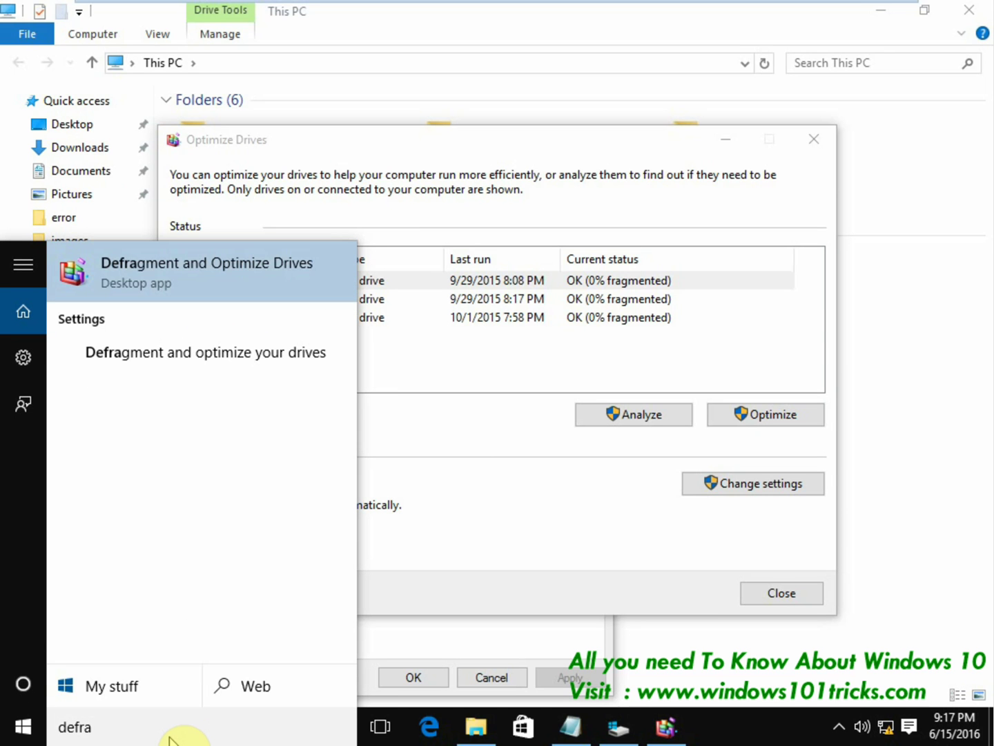
left_click(124, 286)
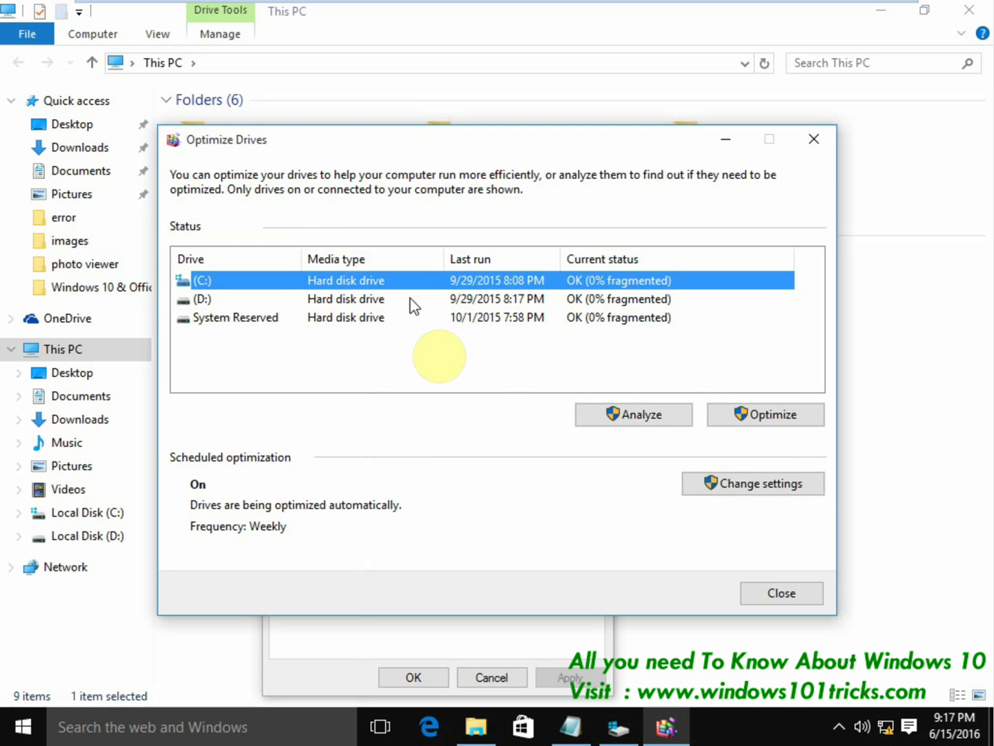
- Analyze drive (C:) for fragmentation and start optimizing it
left_click_drag(487, 143, 474, 205)
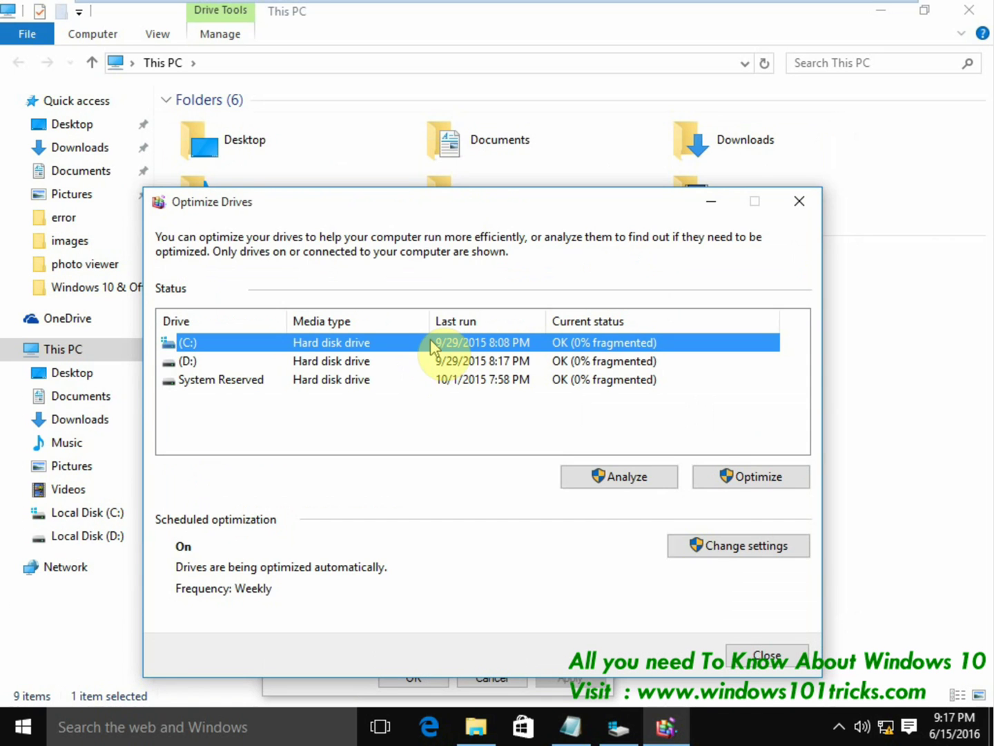
left_click(629, 477)
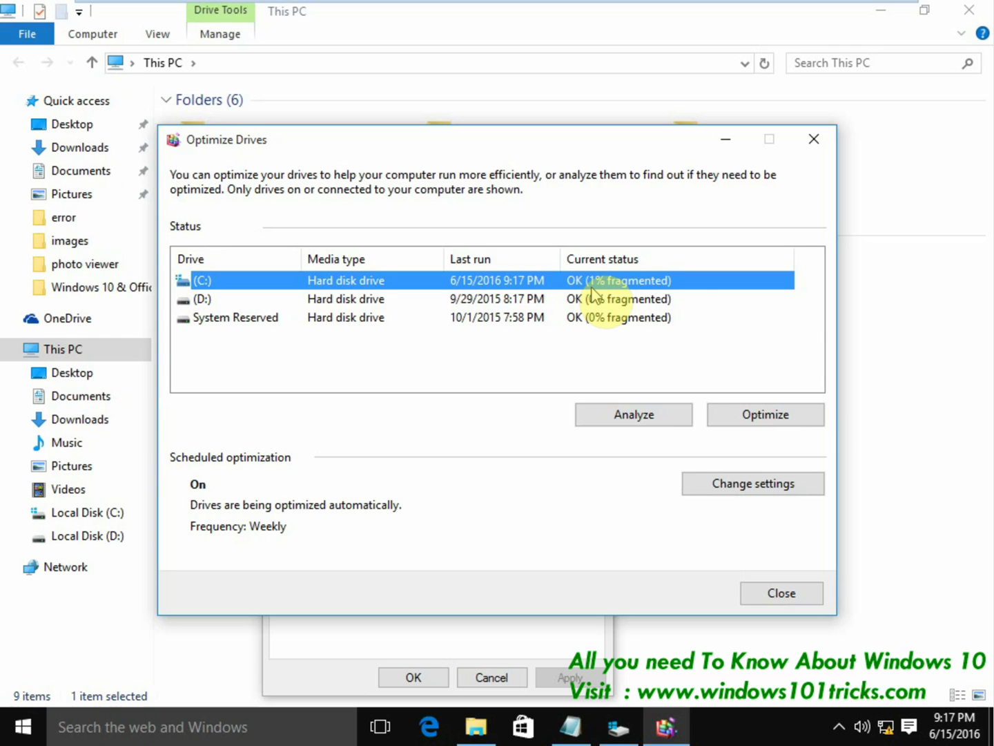
left_click(750, 417)
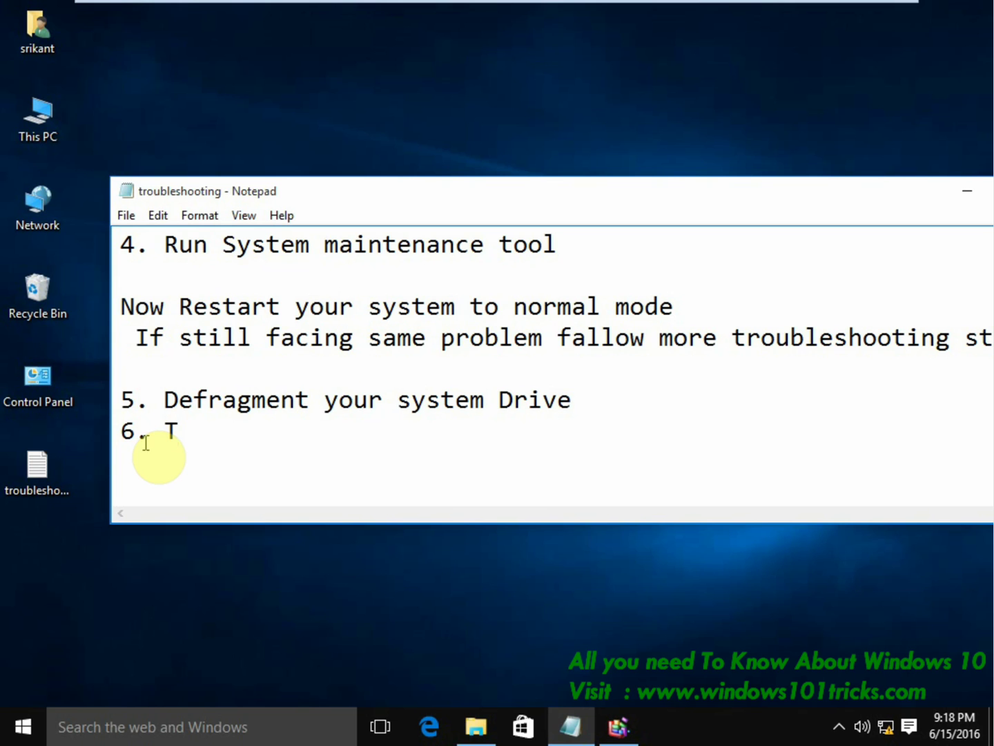
- Write "Turn off link state power management" as item 6 of the troubleshooting list
type("urn off link s")
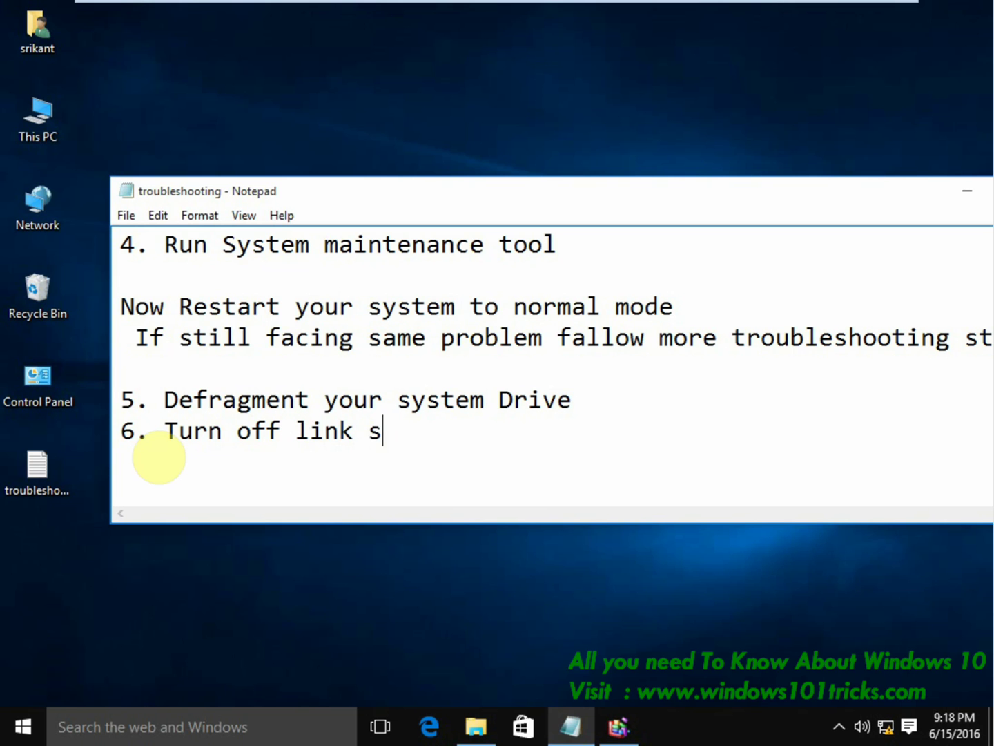
type("tate po")
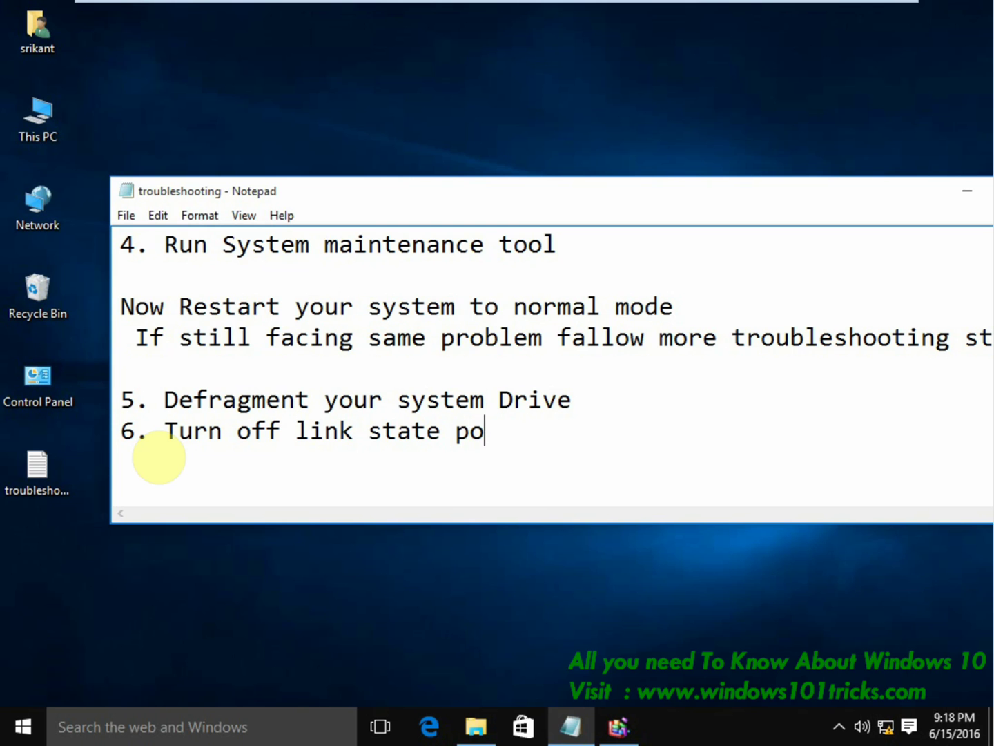
type("wer m")
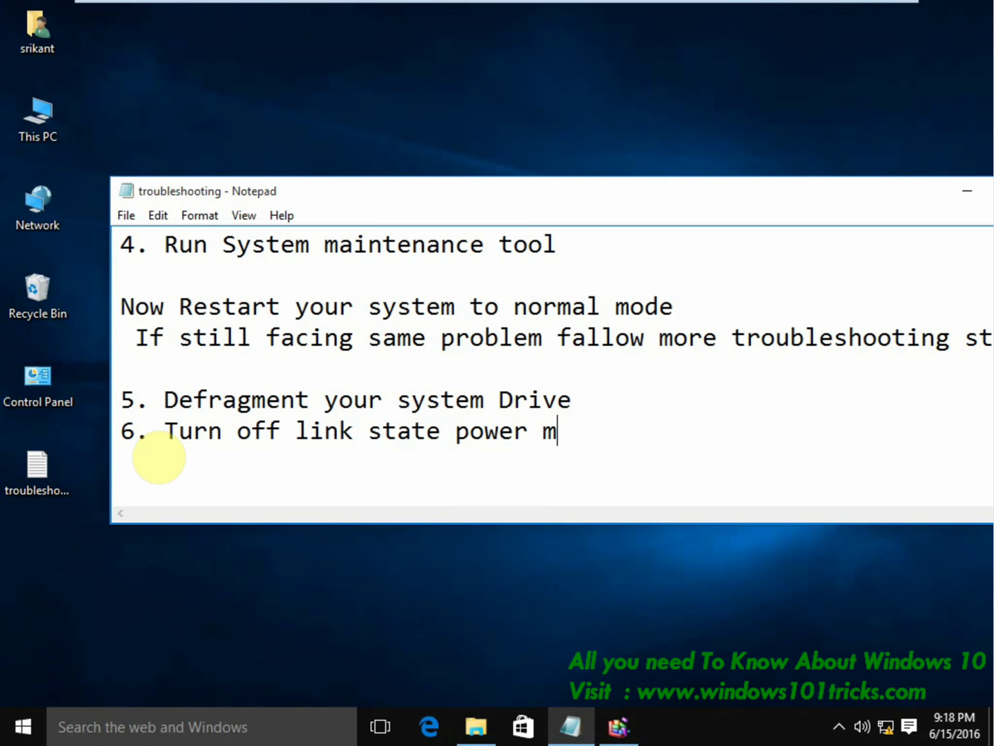
type("anagement")
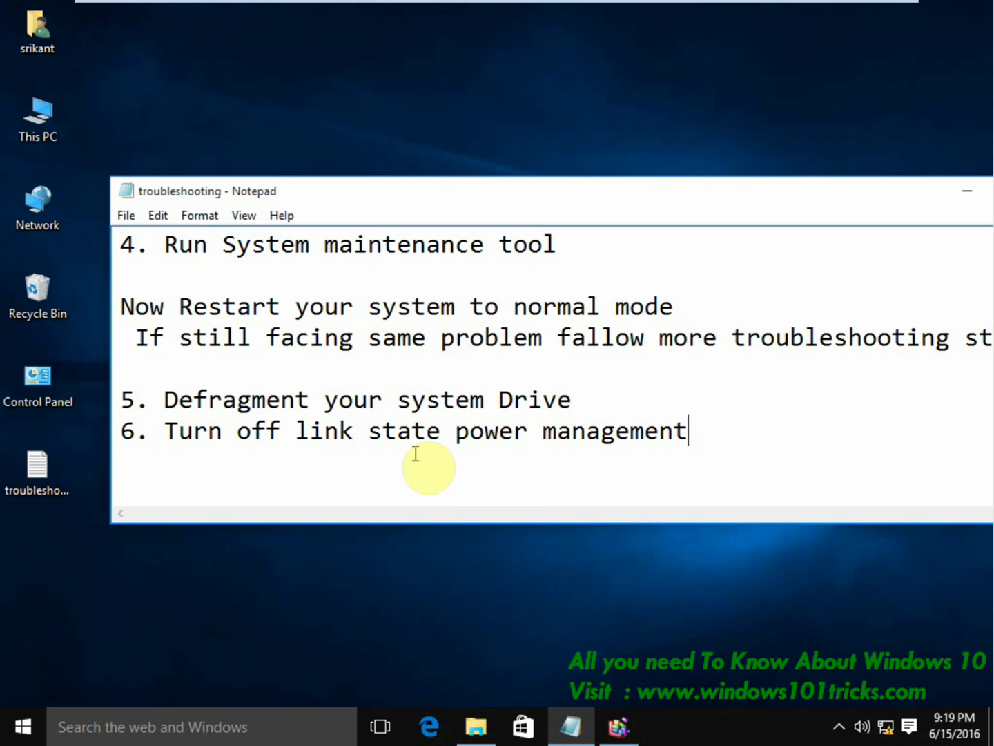
- Search Windows for powercfg.cpl and open that Control Panel item
left_click(194, 737)
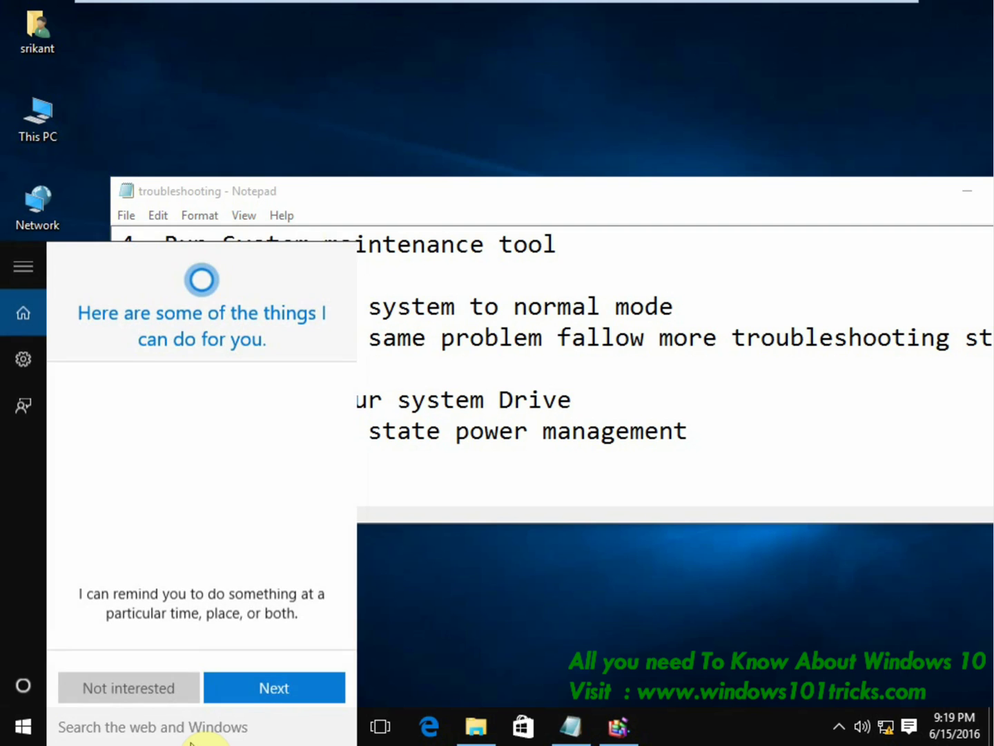
type("power")
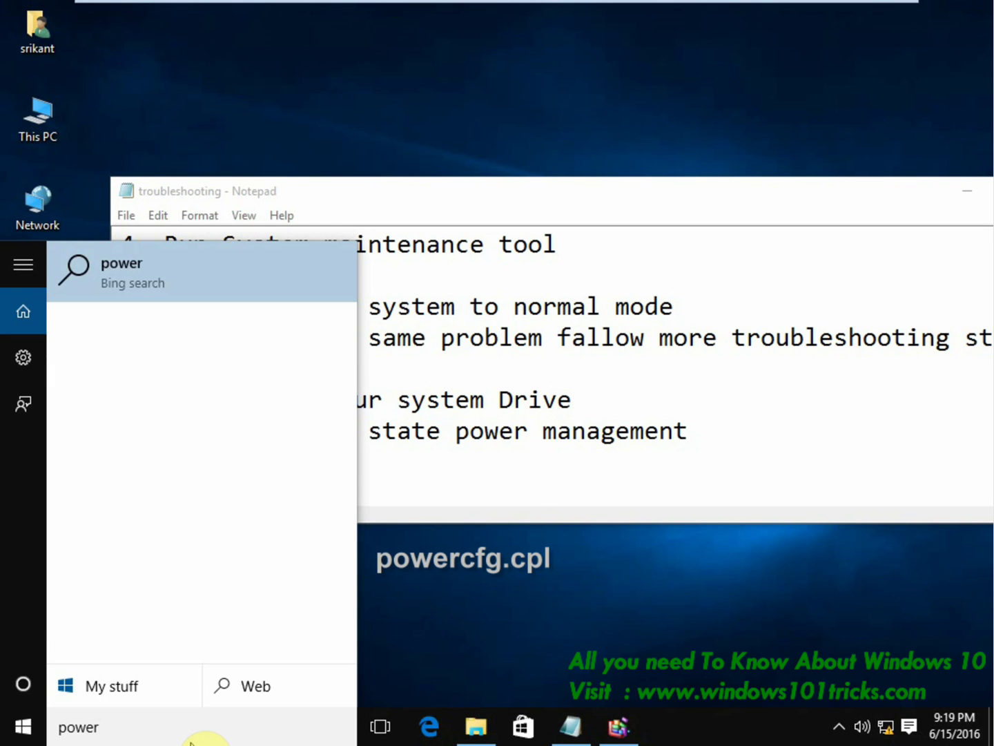
type("cfg.cpl")
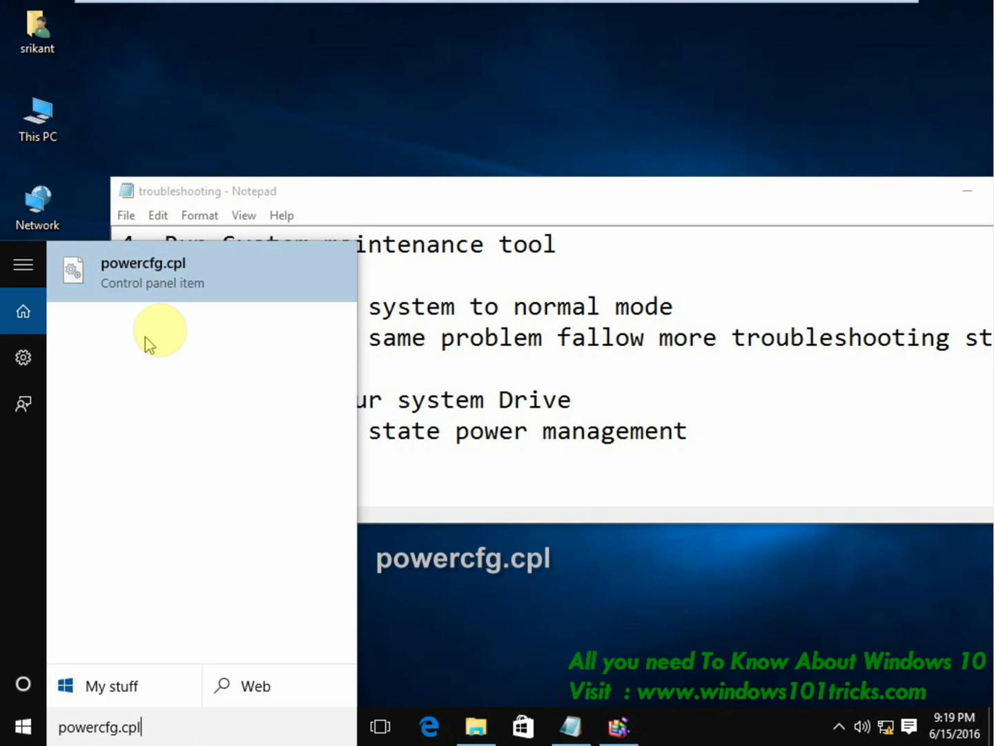
left_click(145, 287)
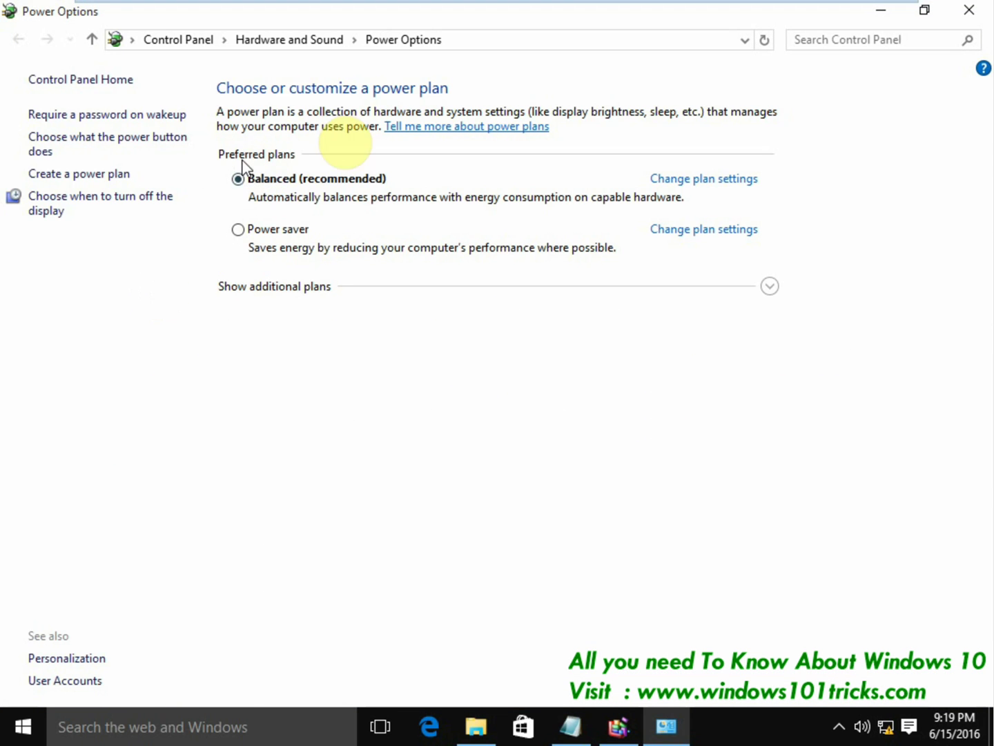
- Set PCI Express Link State Power Management to Off in the Balanced plan's advanced settings and apply the change
left_click(703, 179)
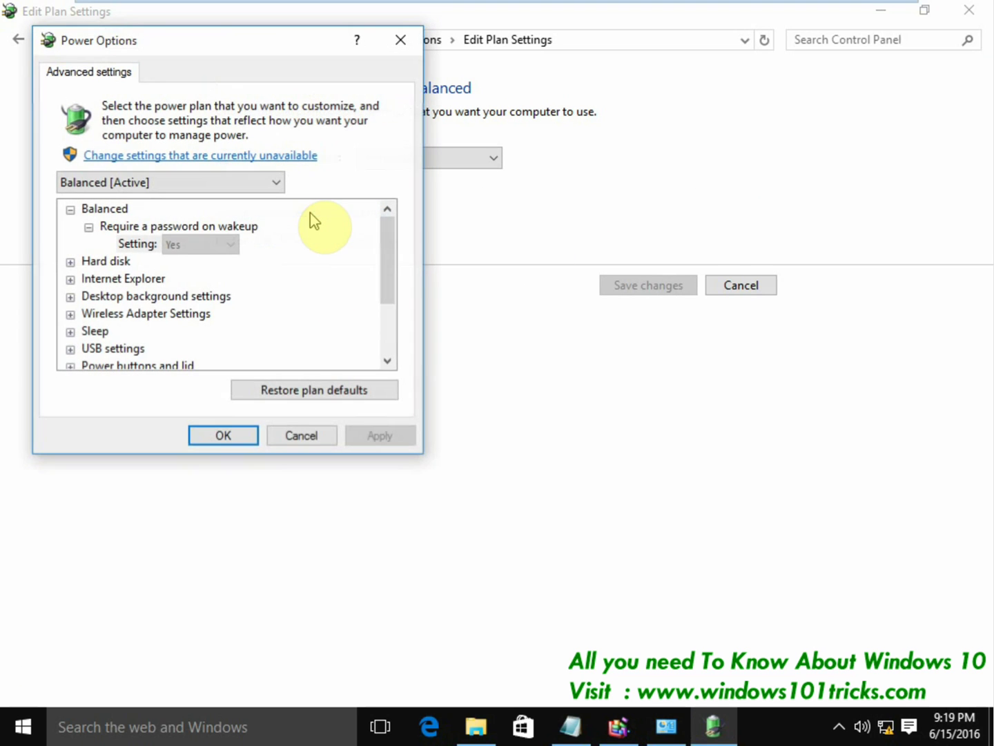
scroll(216, 264, "down", 3)
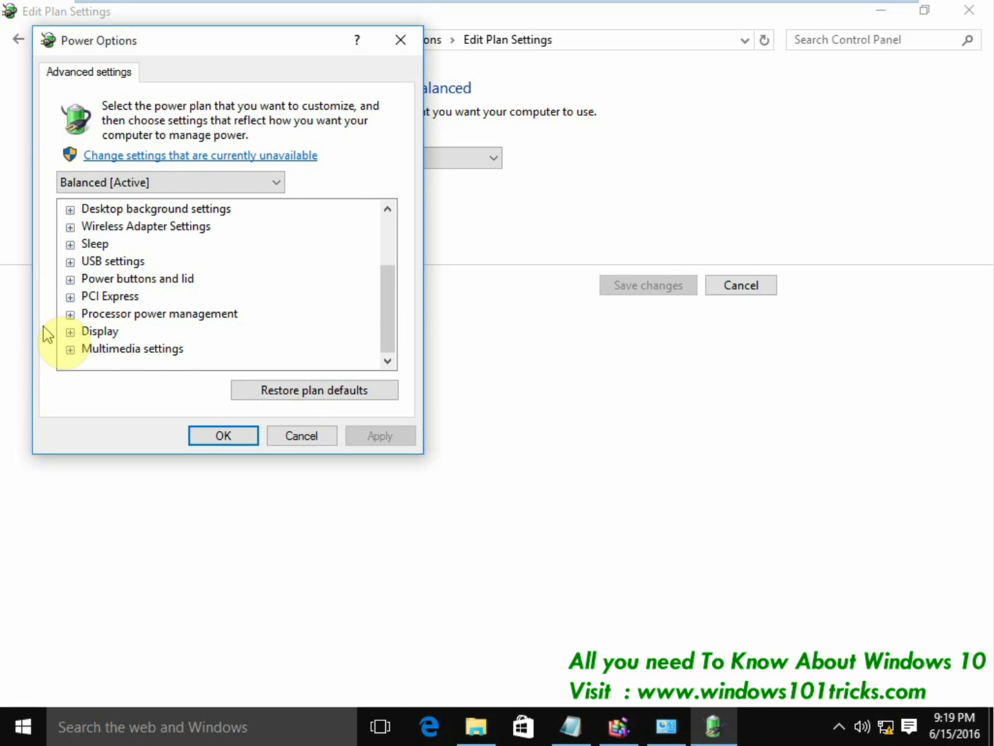
left_click(70, 297)
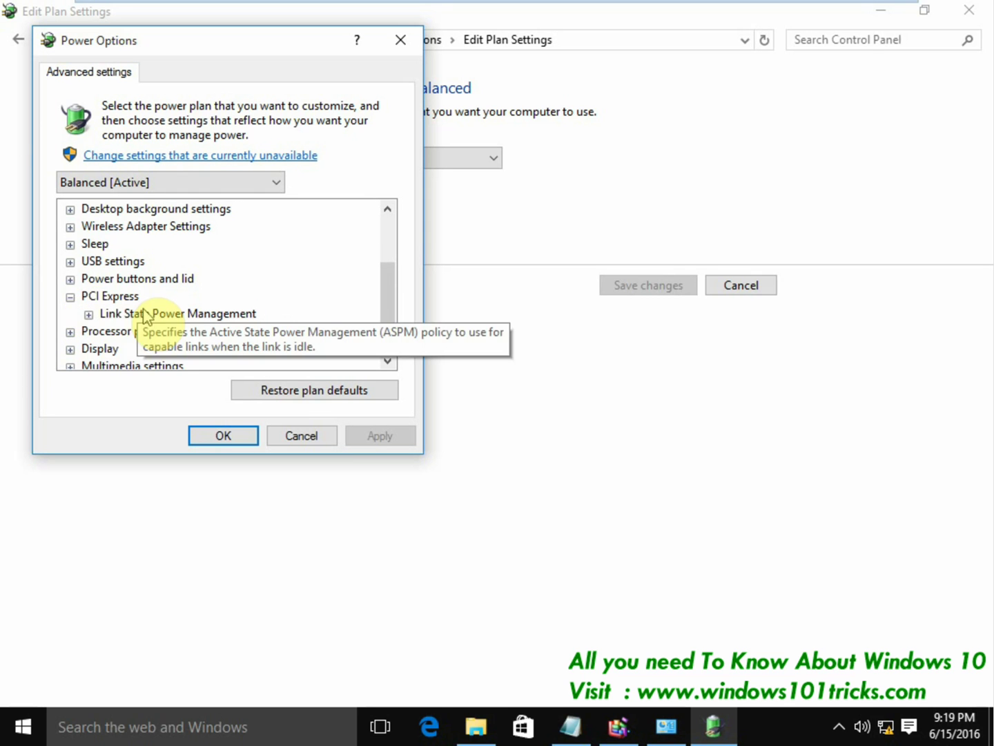
left_click(88, 314)
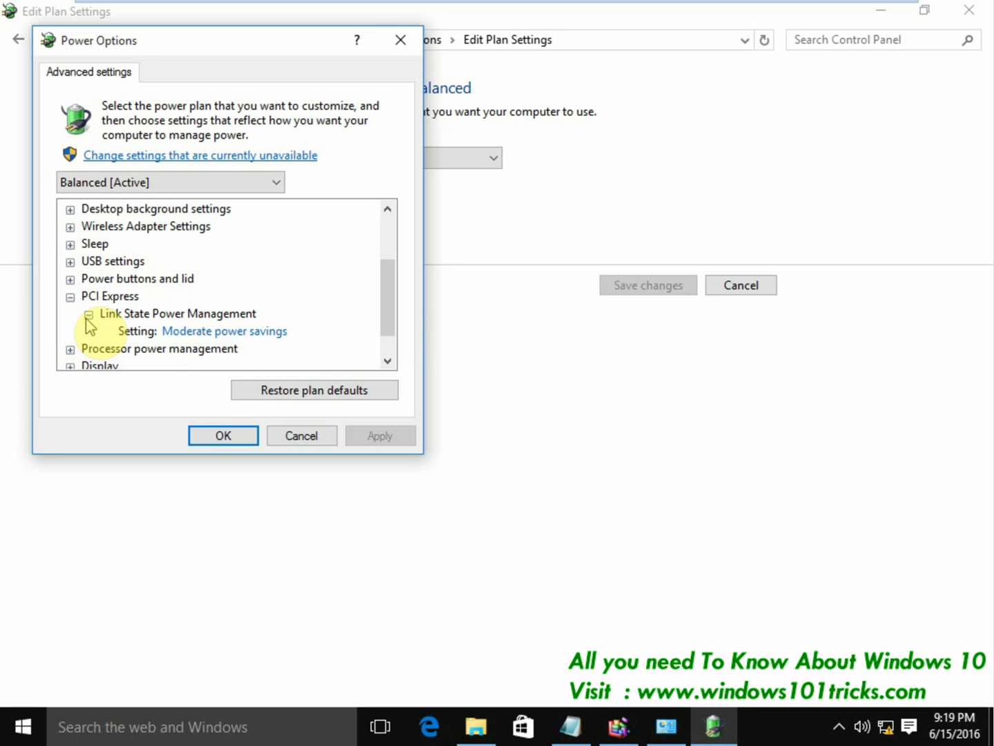
left_click(209, 333)
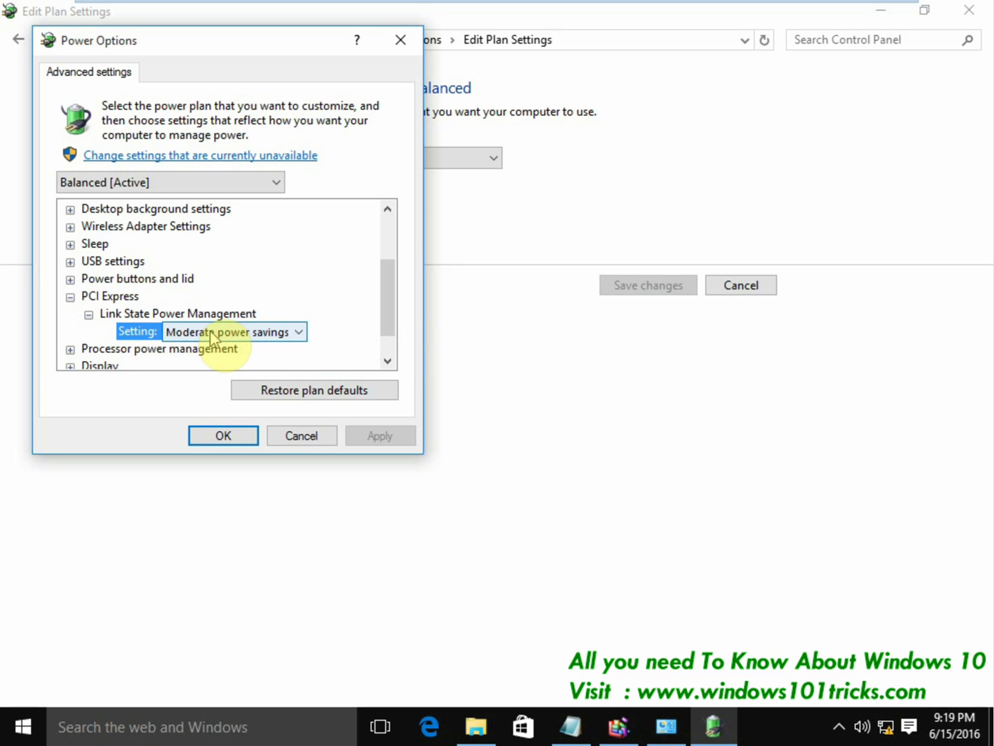
left_click(214, 334)
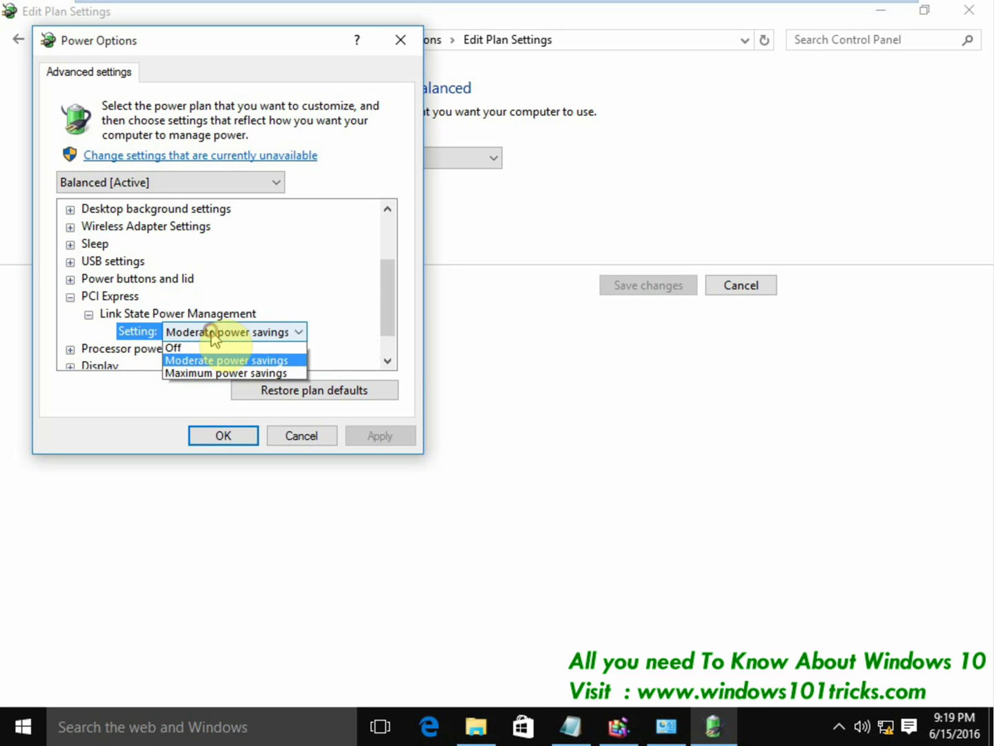
left_click(175, 351)
left_click(376, 435)
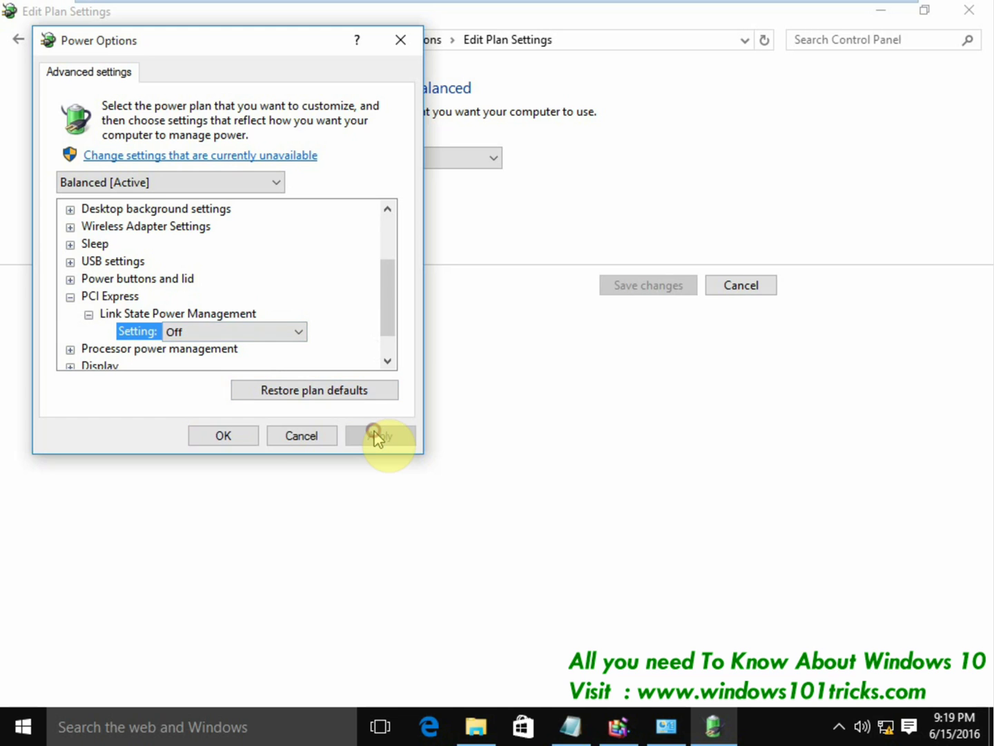
left_click(224, 436)
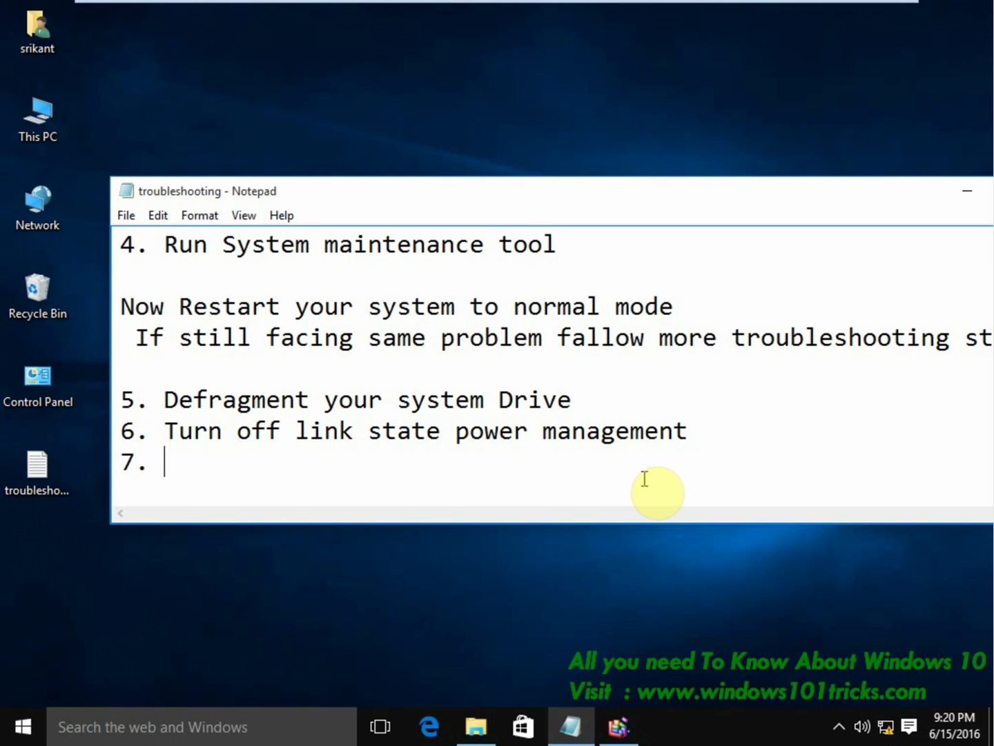
- Write "Enable fast startup" as item 7 of the troubleshooting list
type("Enable")
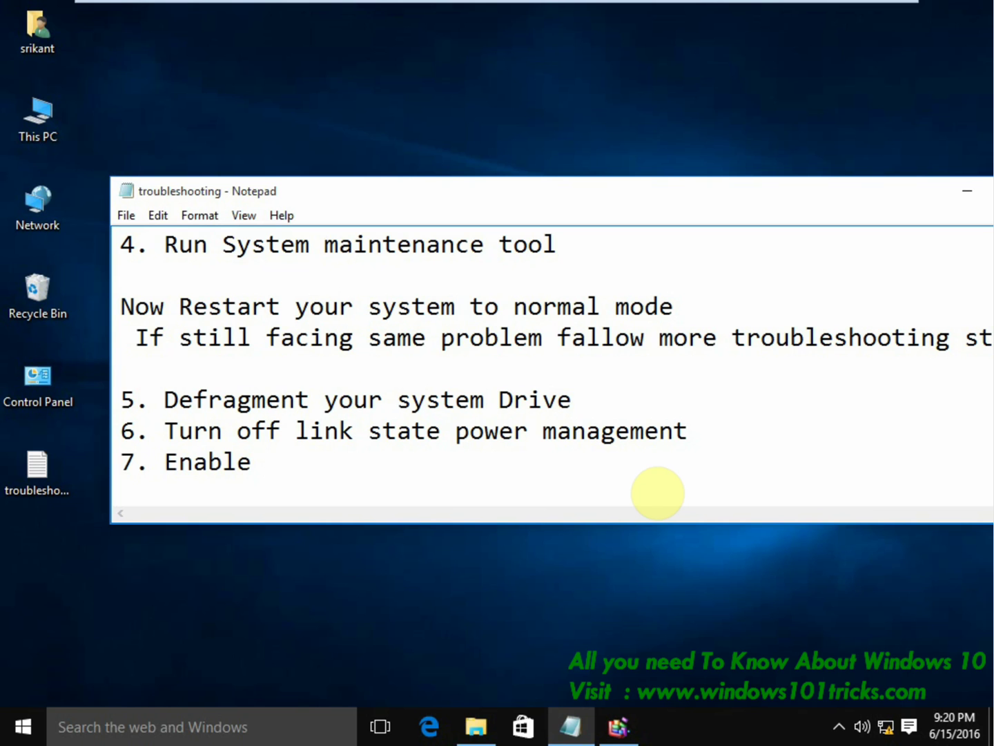
type(" fast startup")
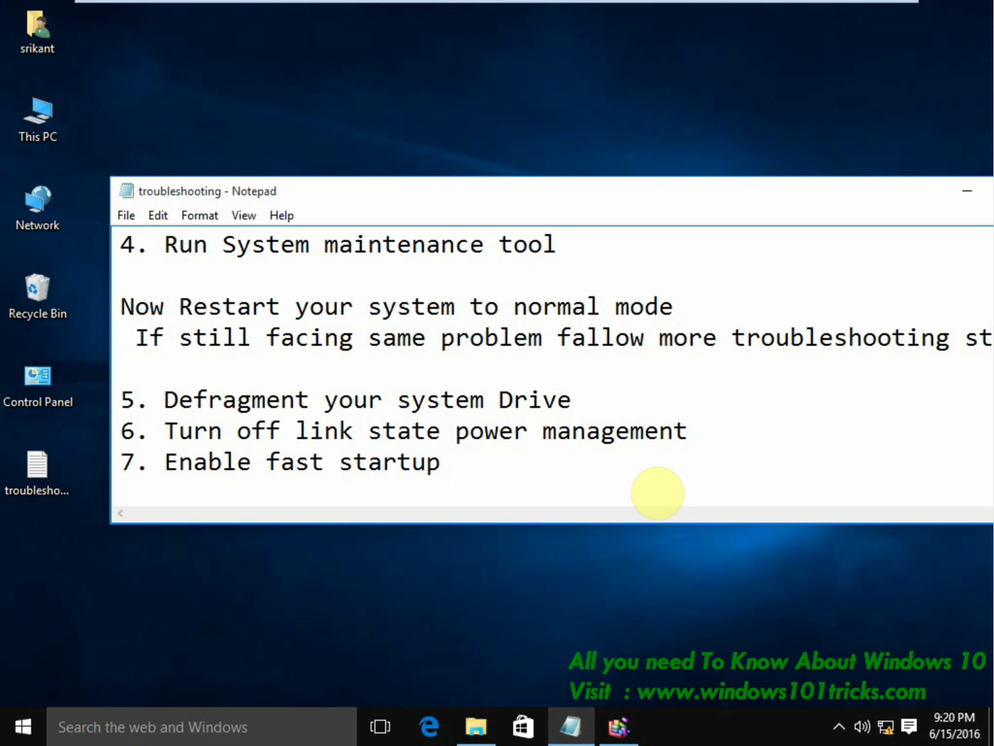
- Search Windows for "power options" and open the Power Options page
left_click(252, 741)
type("po")
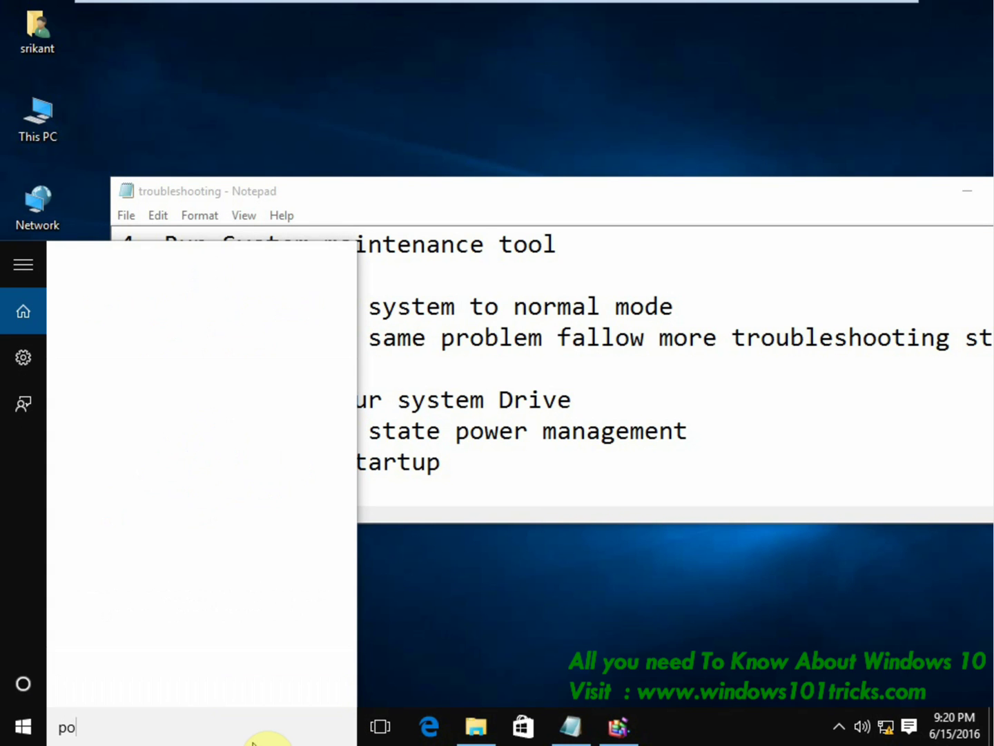
type("wer options")
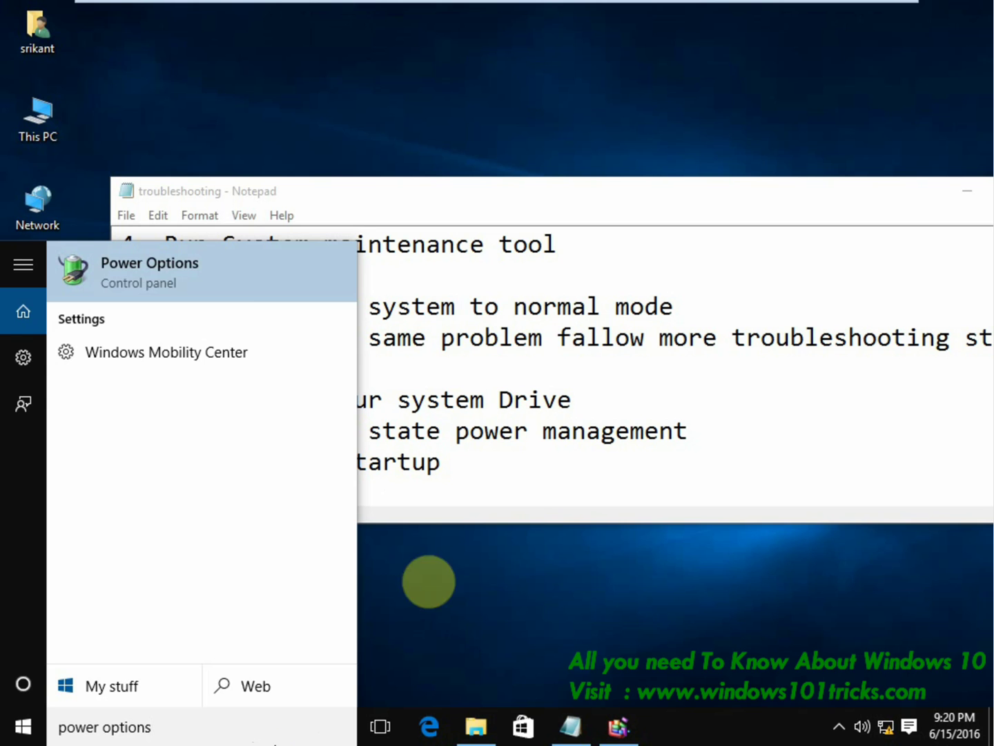
left_click(209, 290)
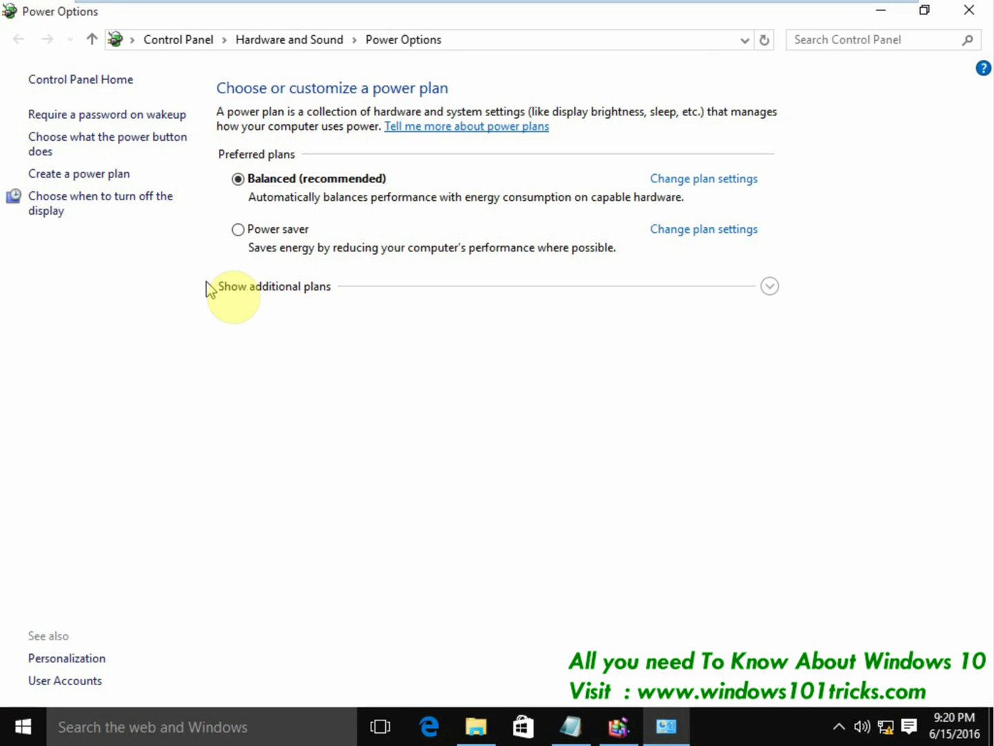
- Unlock the unavailable settings for the power button, turn on fast startup and save the changes
left_click(79, 145)
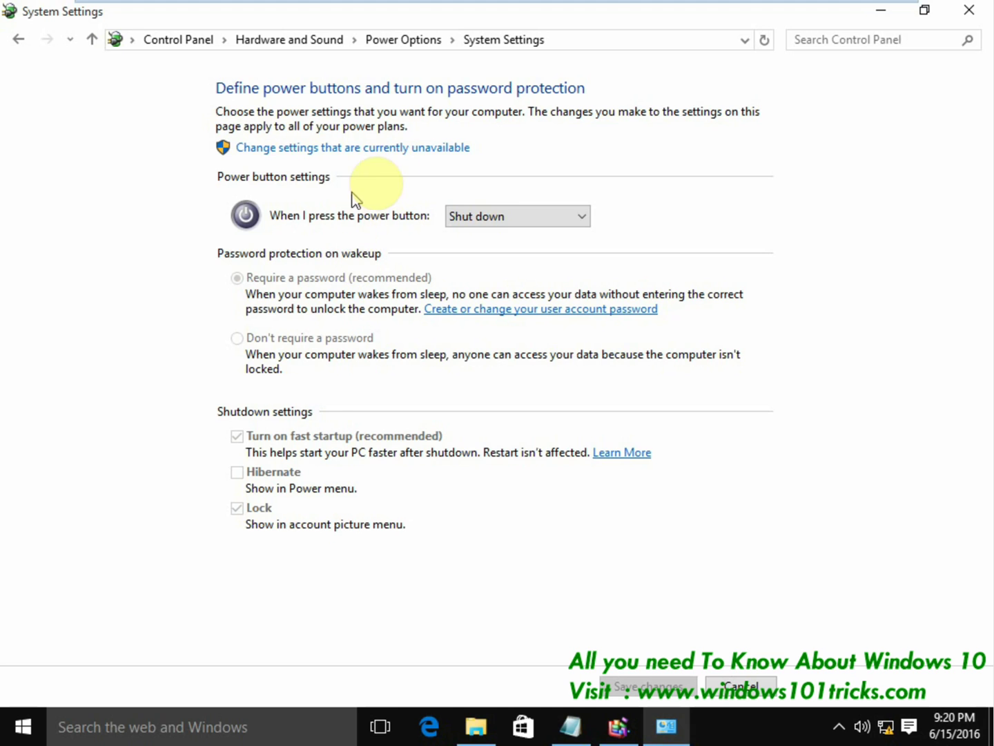
left_click(378, 148)
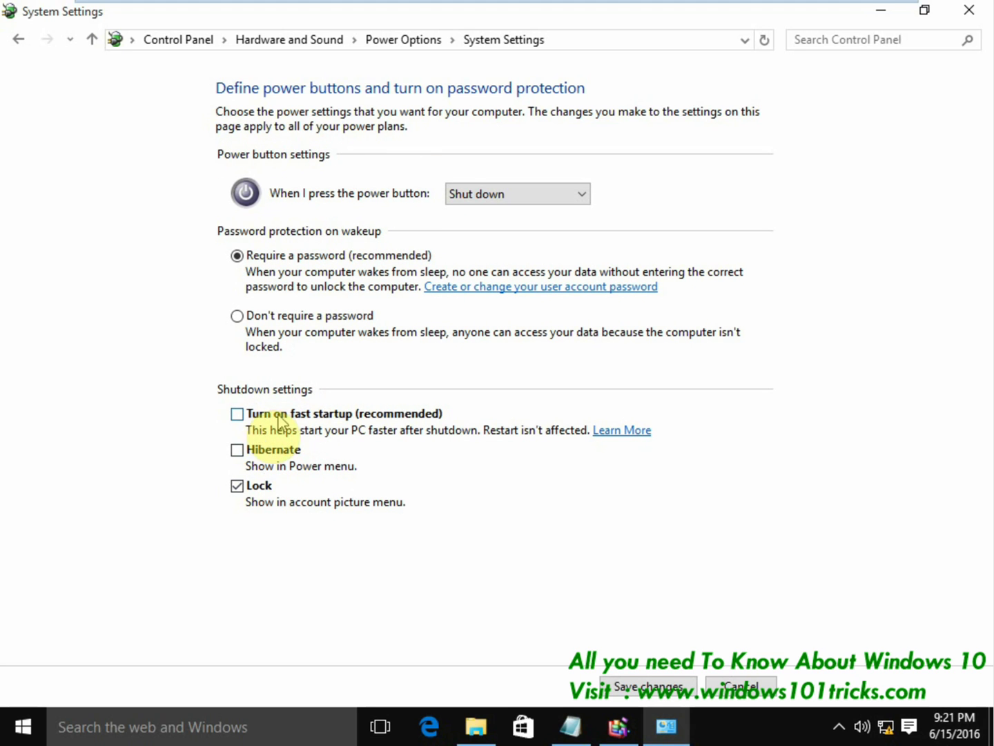
left_click(240, 417)
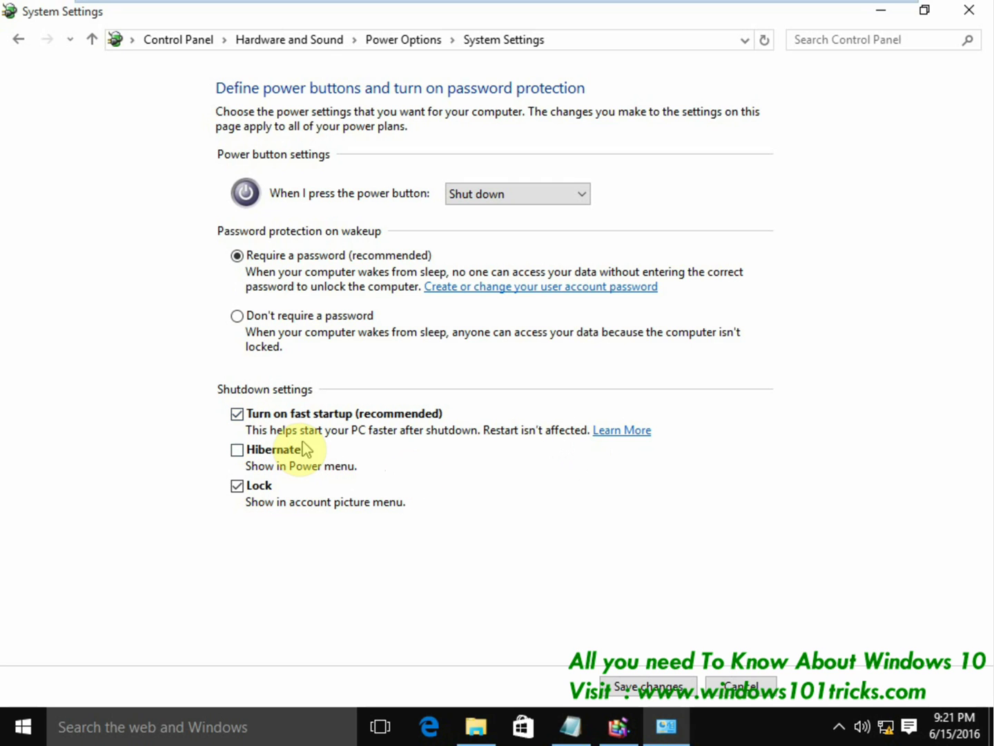
left_click(660, 687)
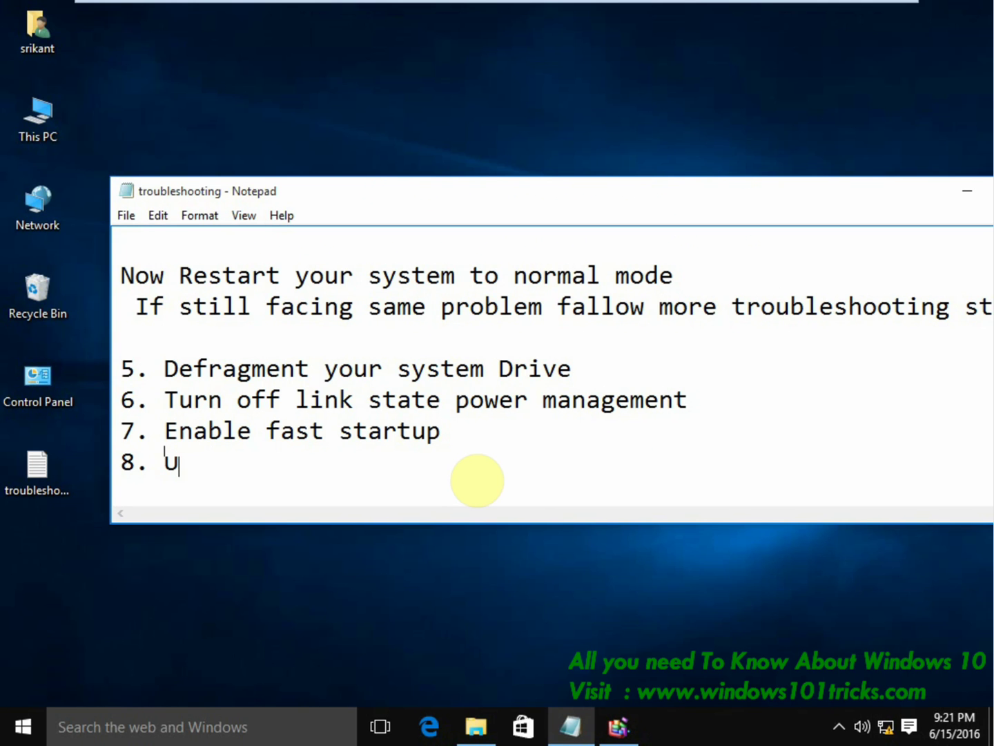
- Write "Update Graphic driver" as item 8 of the troubleshooting list
type("pdate Graph")
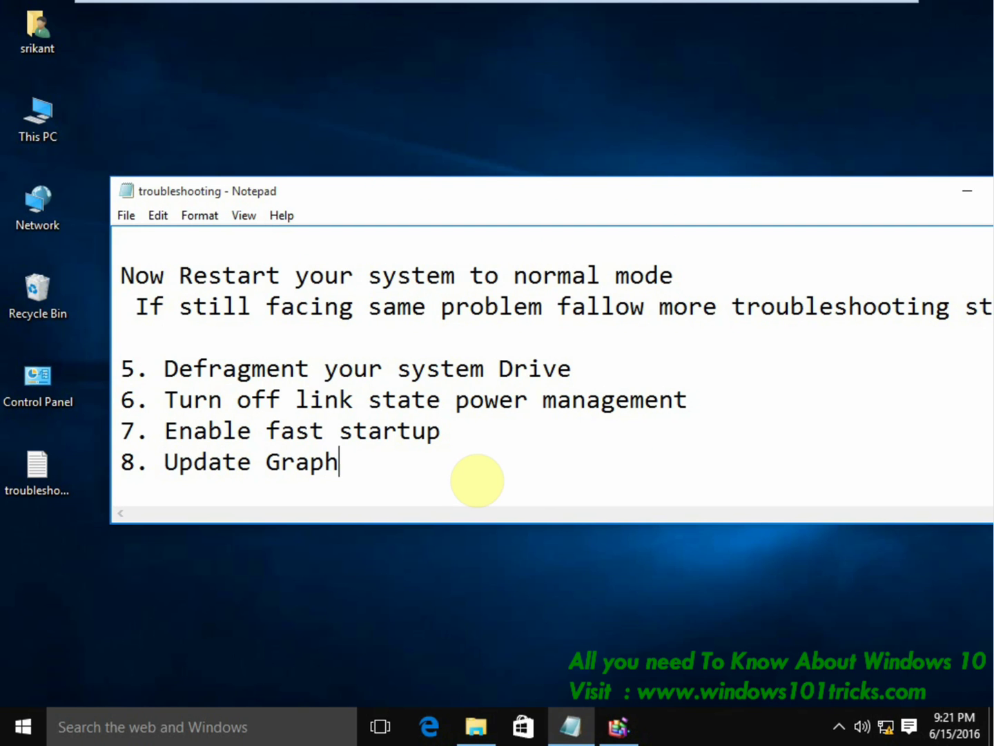
type("ic driver")
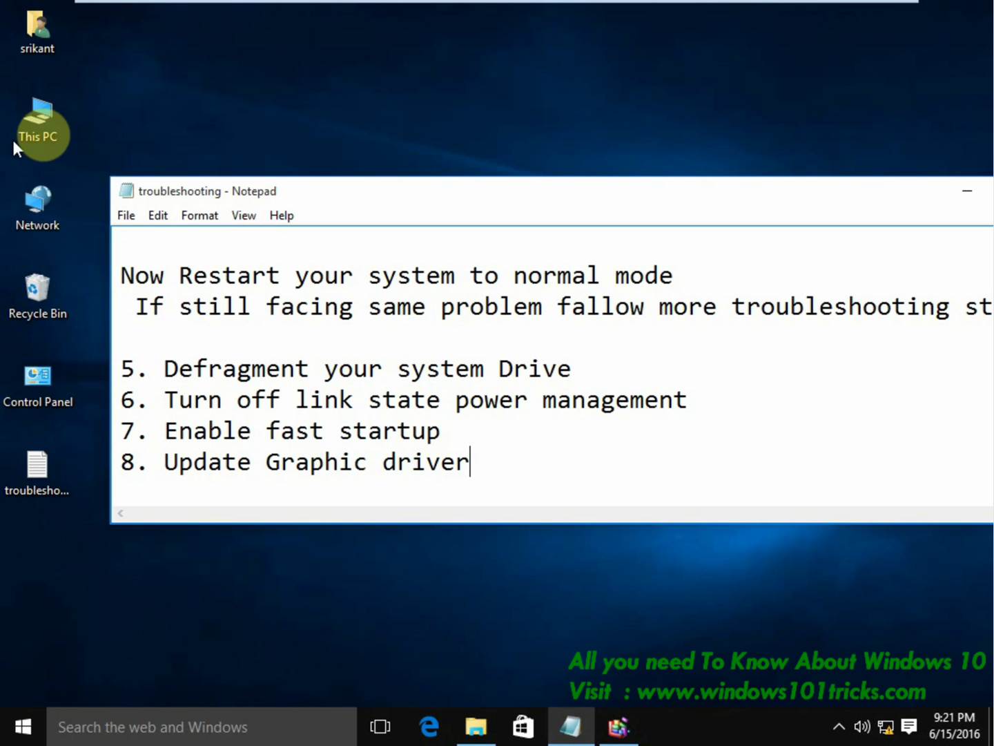
- Open Computer Management for This PC and display its Device Manager
right_click(45, 116)
left_click(83, 172)
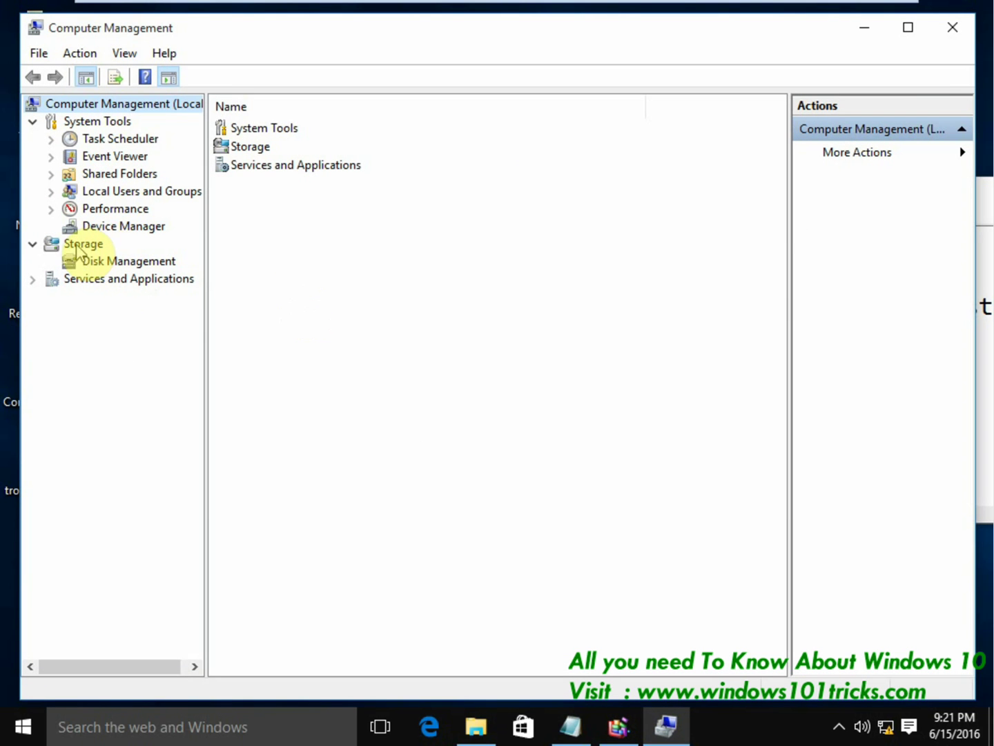
left_click(90, 228)
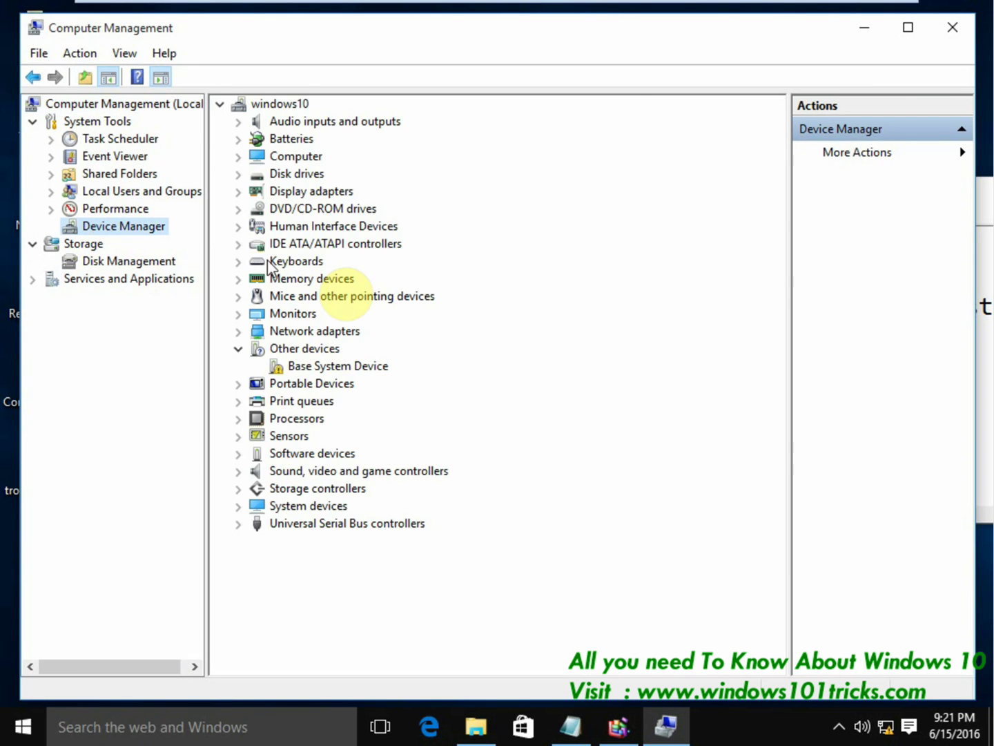
- Run an automatic driver software update for the Microsoft Basic Display Adapter and close the update wizard
left_click(238, 348)
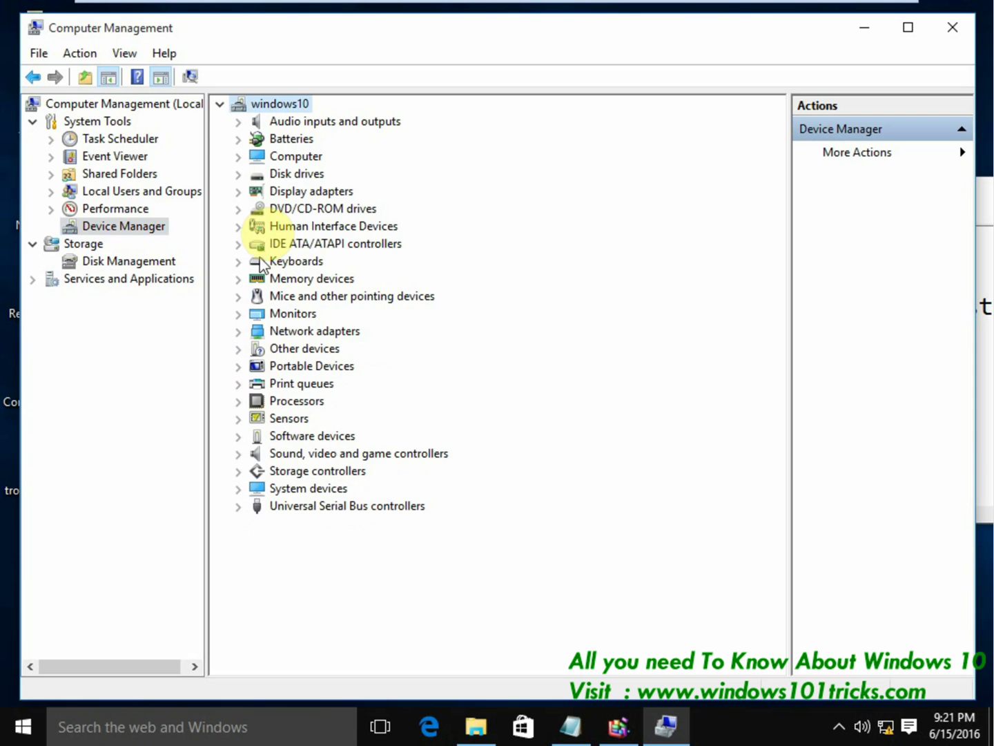
left_click(239, 192)
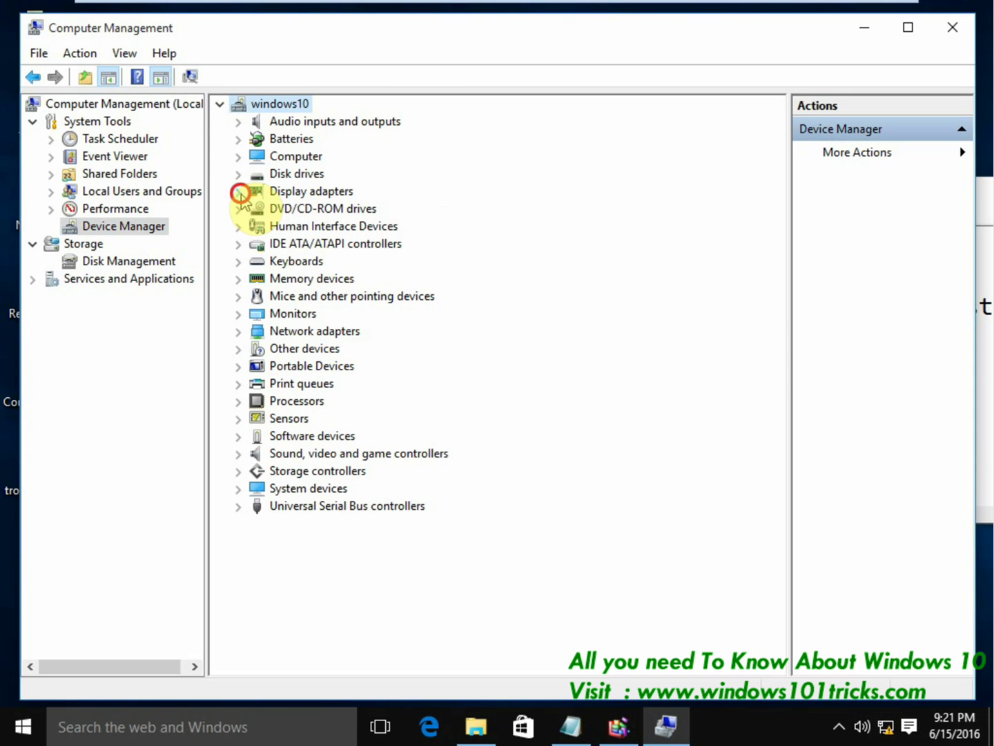
left_click(315, 209)
right_click(314, 210)
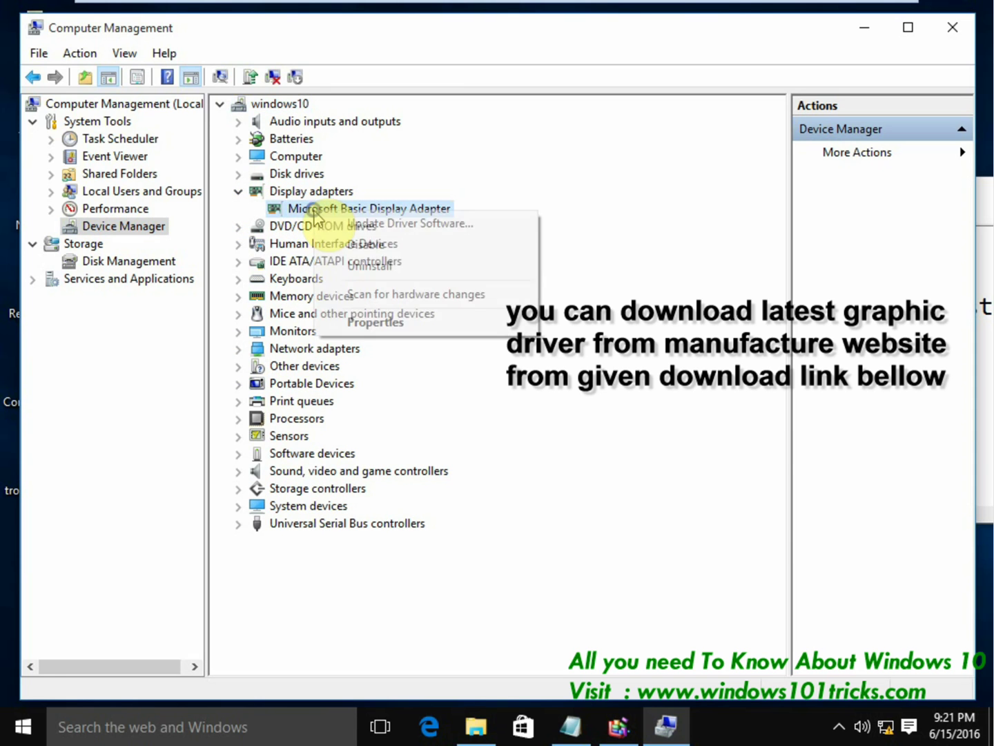
left_click(357, 227)
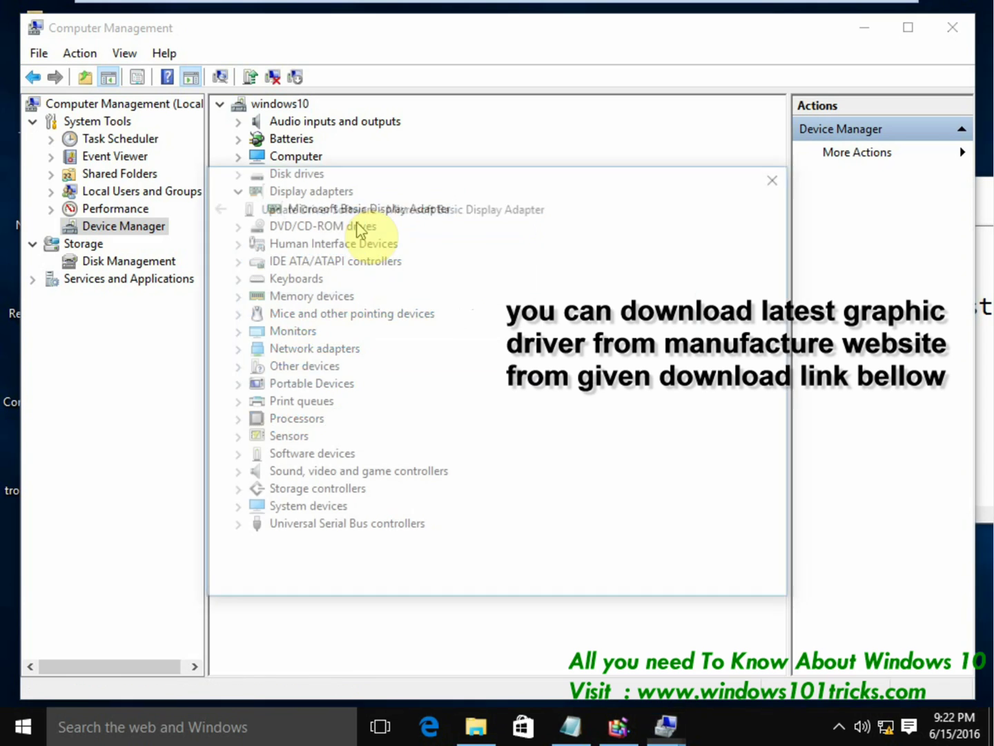
left_click(364, 330)
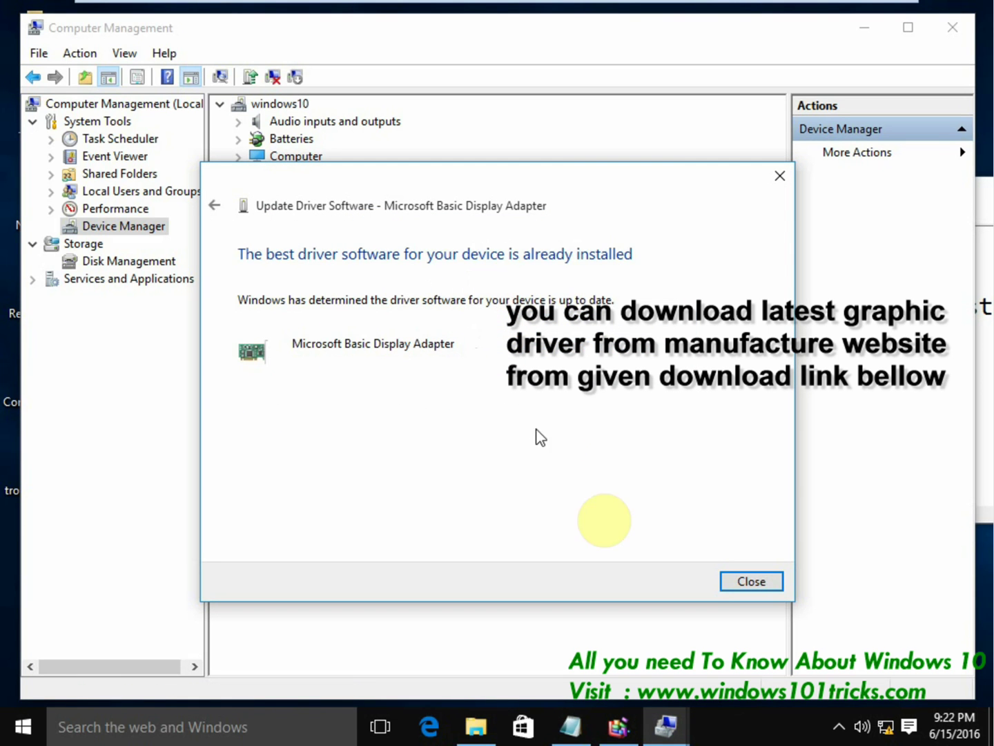
left_click(736, 582)
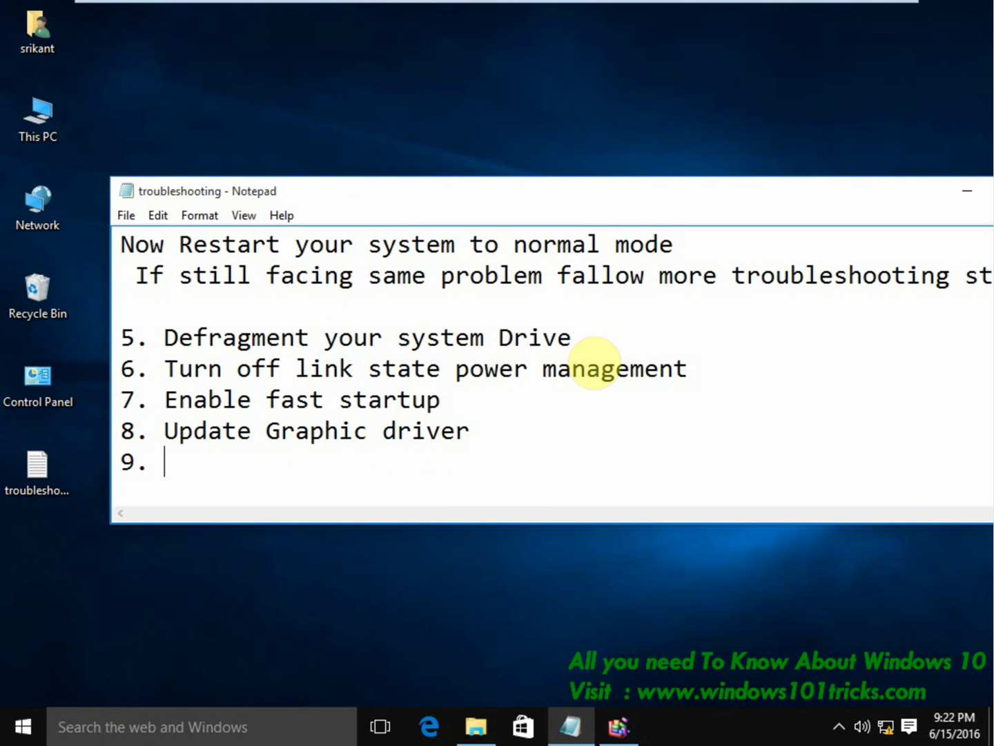
- Write "disable unnecessary services." as item 9 of the troubleshooting list
type("disable u")
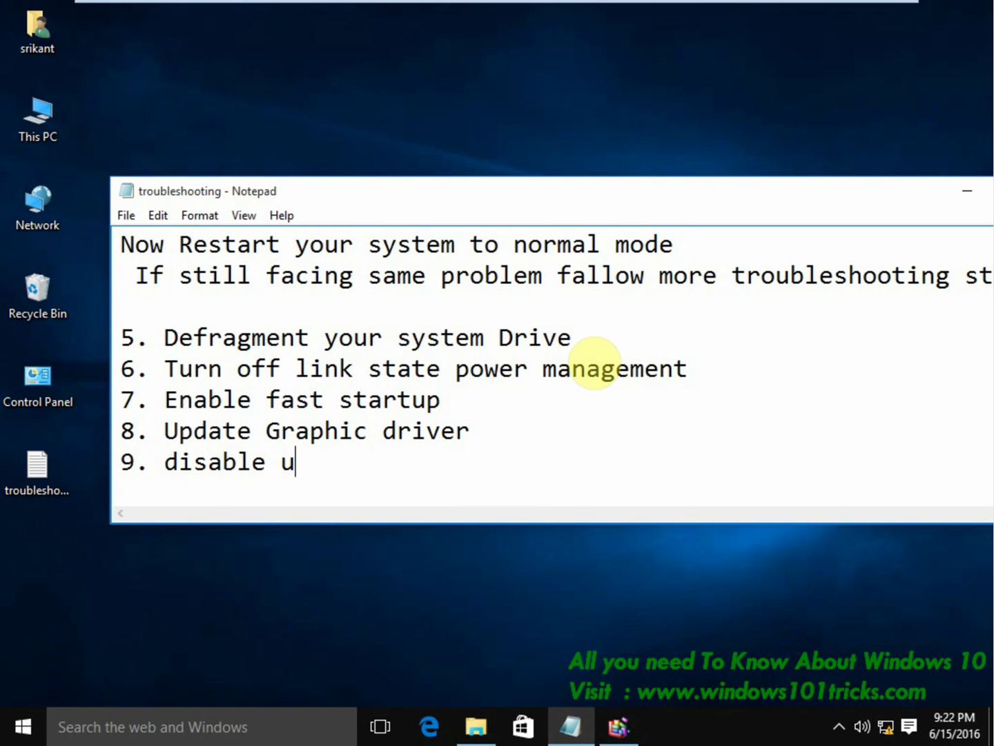
type("nnece")
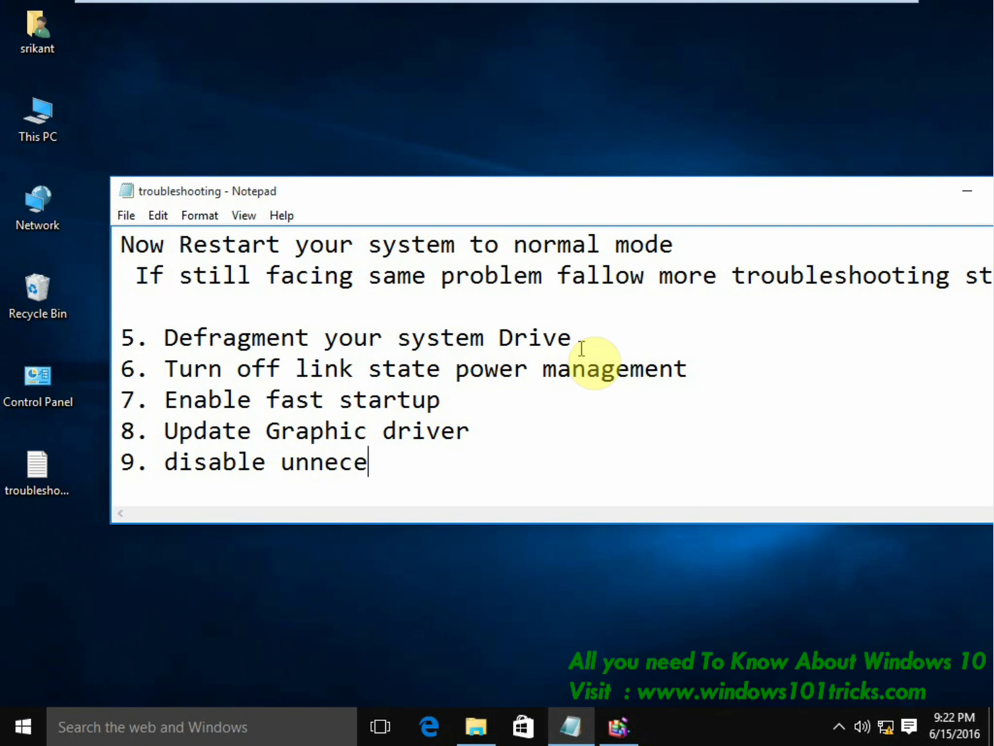
type("ssary services.")
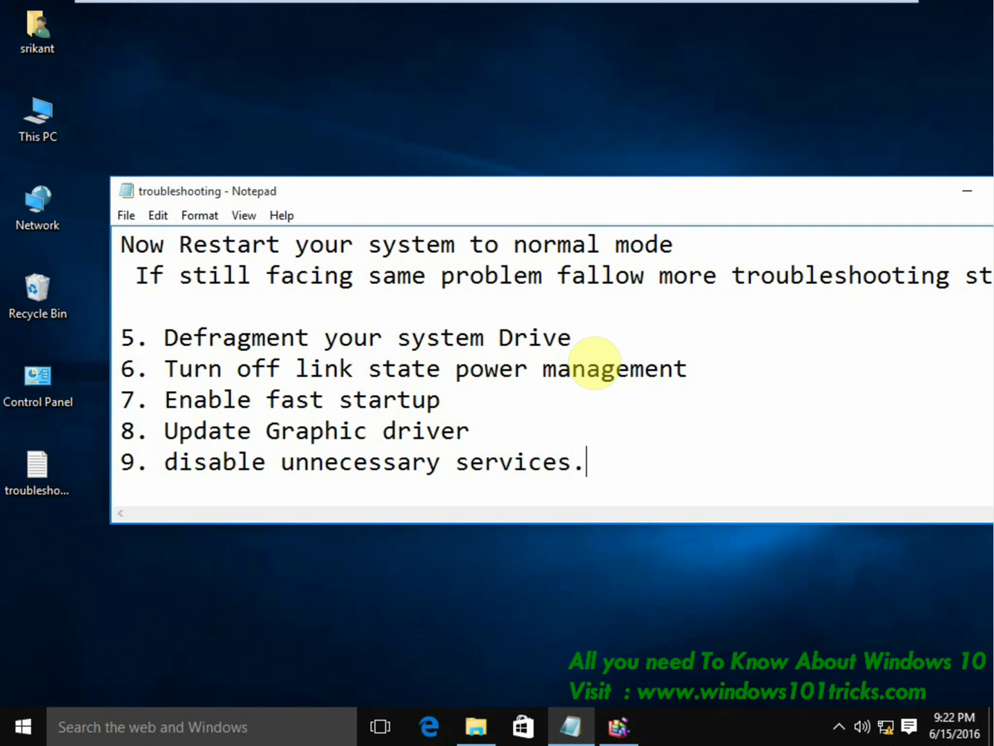
- Search Windows for "services" and open the Services desktop app
left_click(137, 734)
type("s")
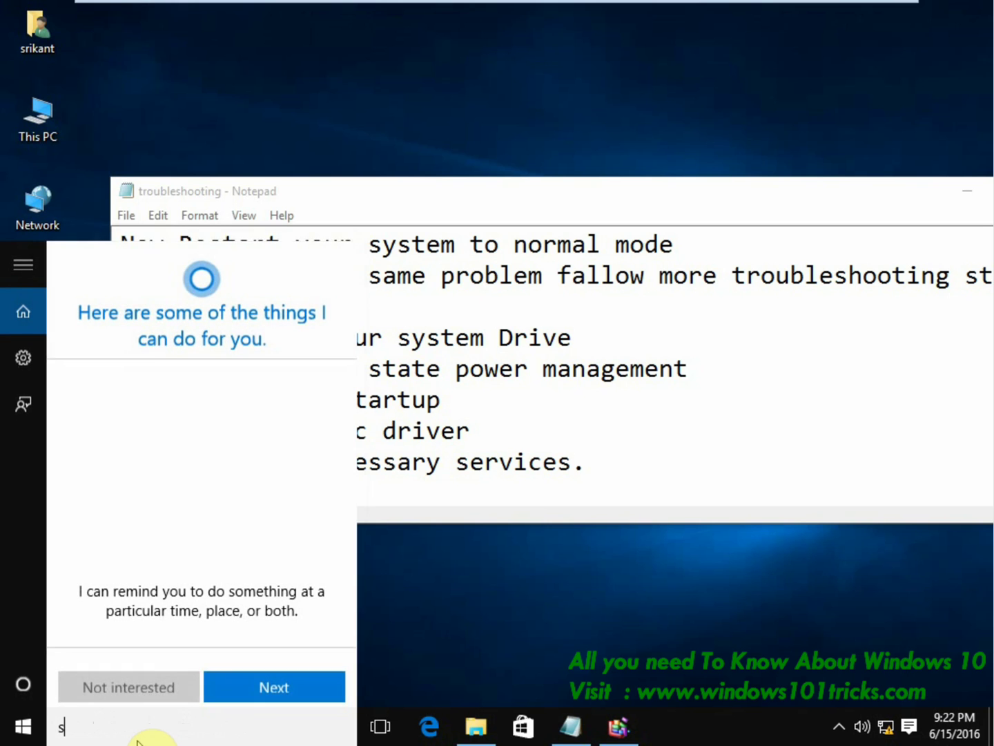
type("ervice")
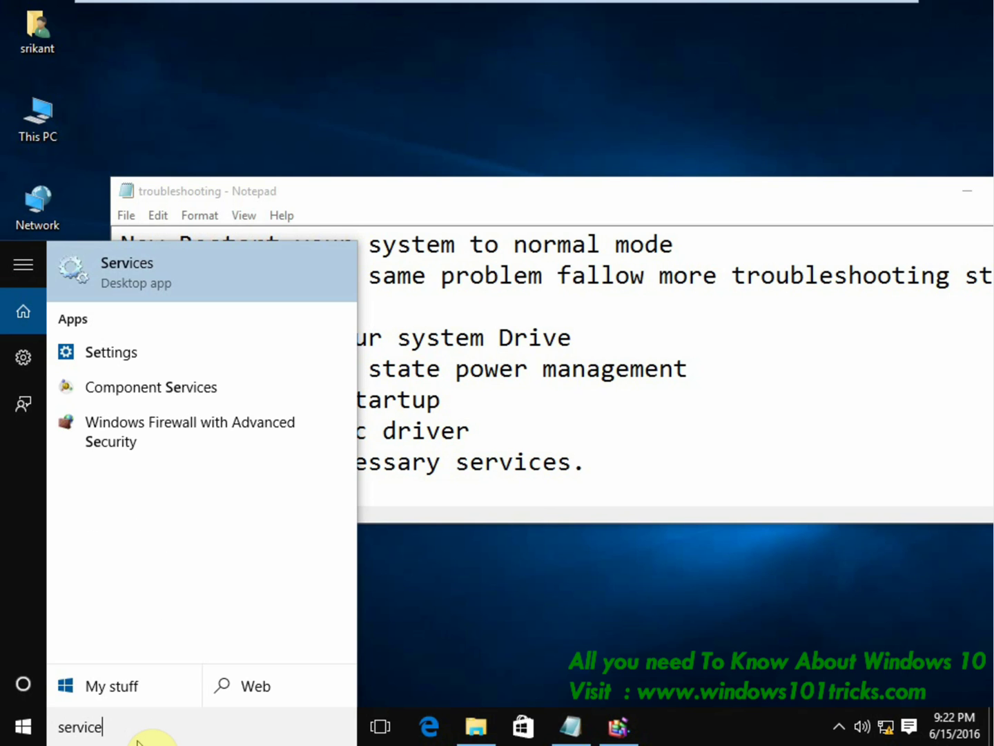
type("s")
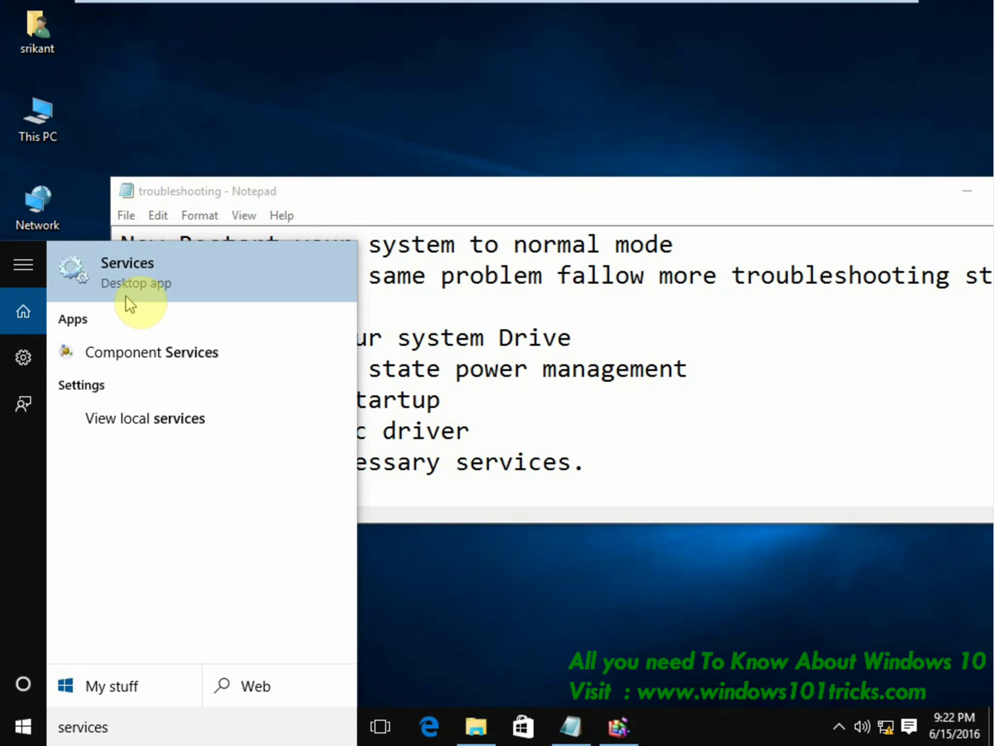
left_click(126, 282)
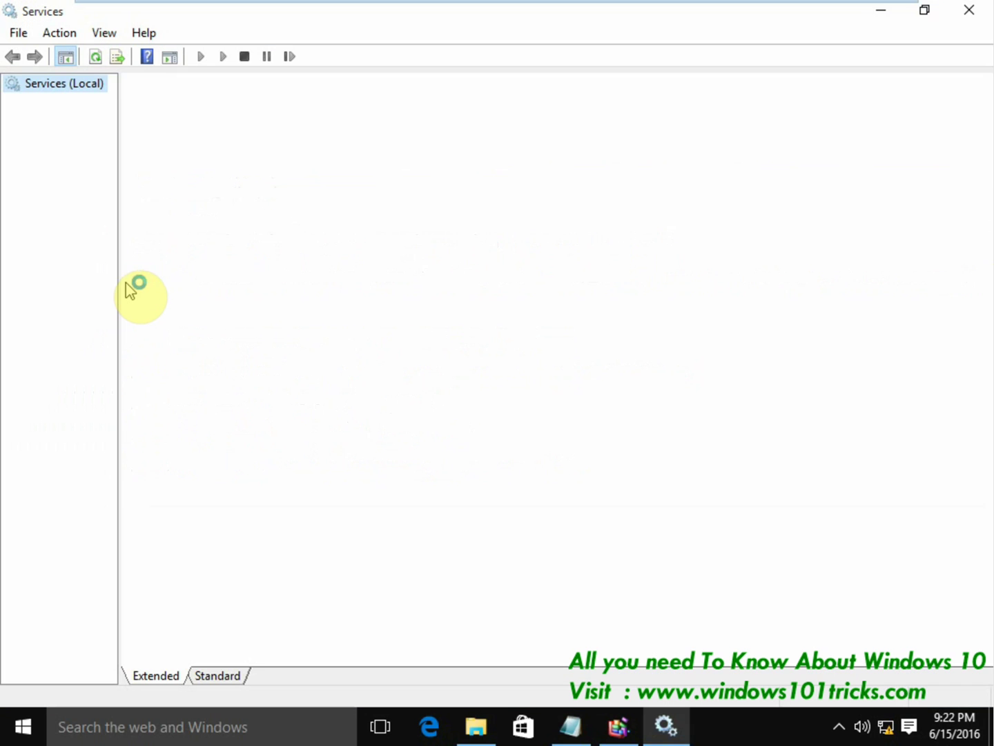
- Find the Windows Update service in the services list and open its properties
scroll(482, 493, "down", 17)
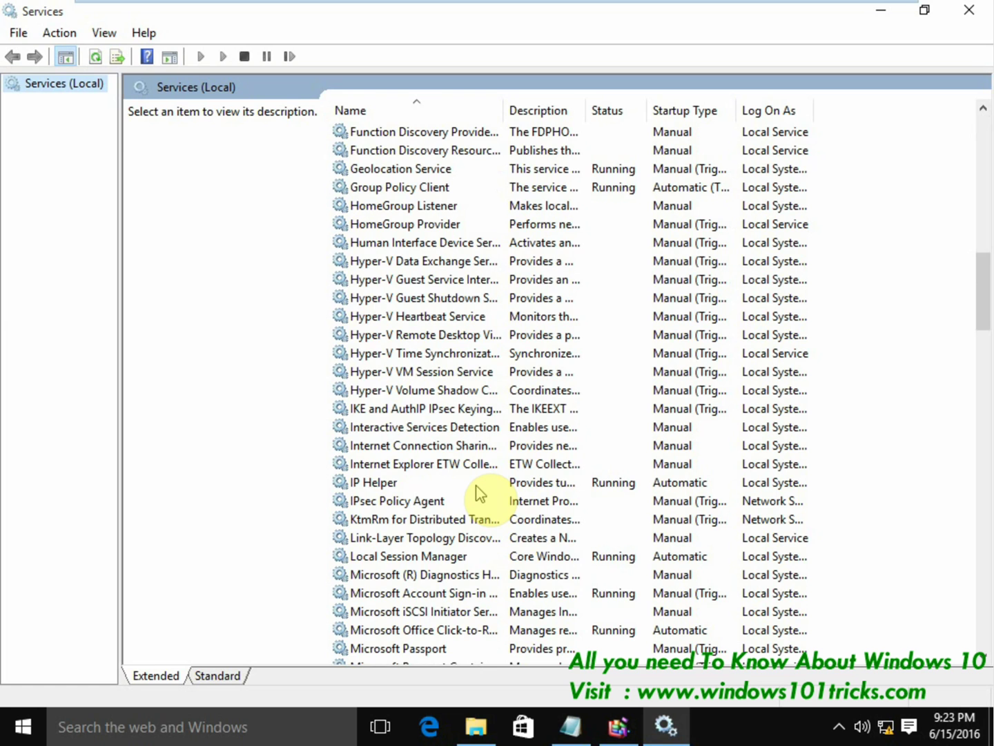
scroll(482, 494, "down", 20)
left_click(446, 574)
right_click(448, 575)
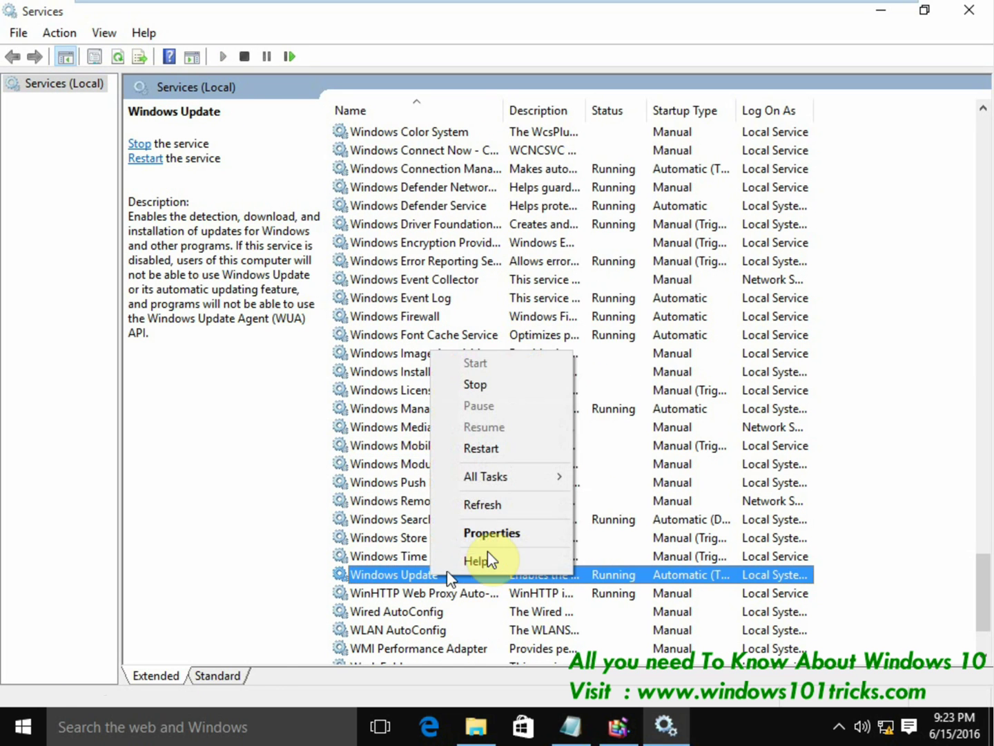
left_click(488, 533)
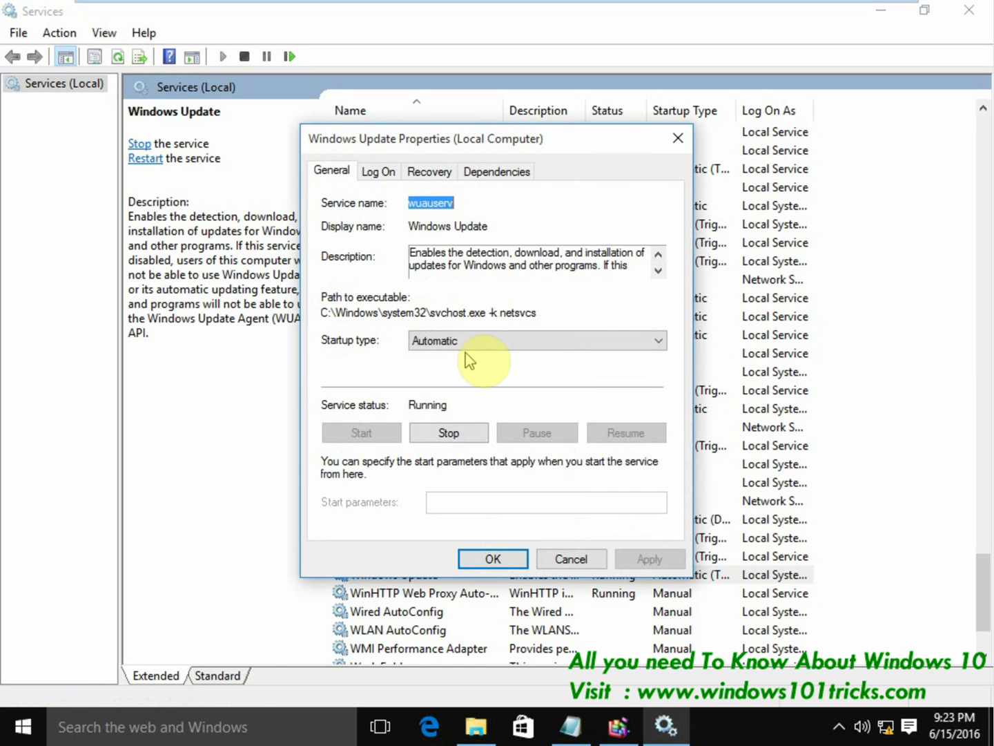
- Select the Manual startup type for Windows Update, stop the service, and cancel the properties dialog
left_click(468, 342)
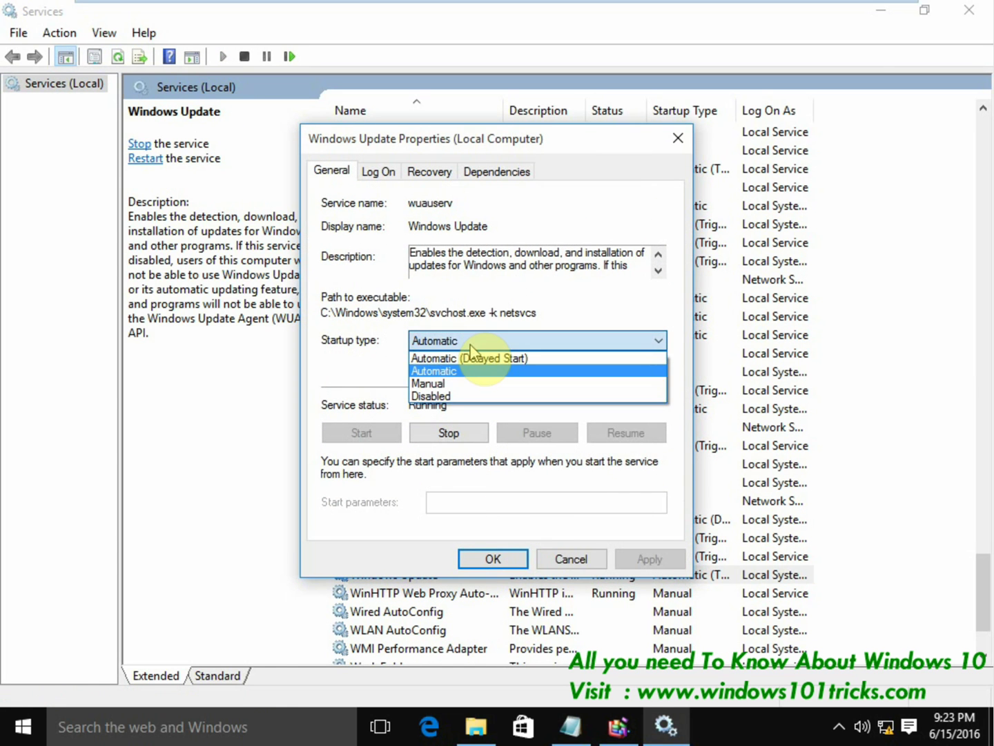
left_click(444, 385)
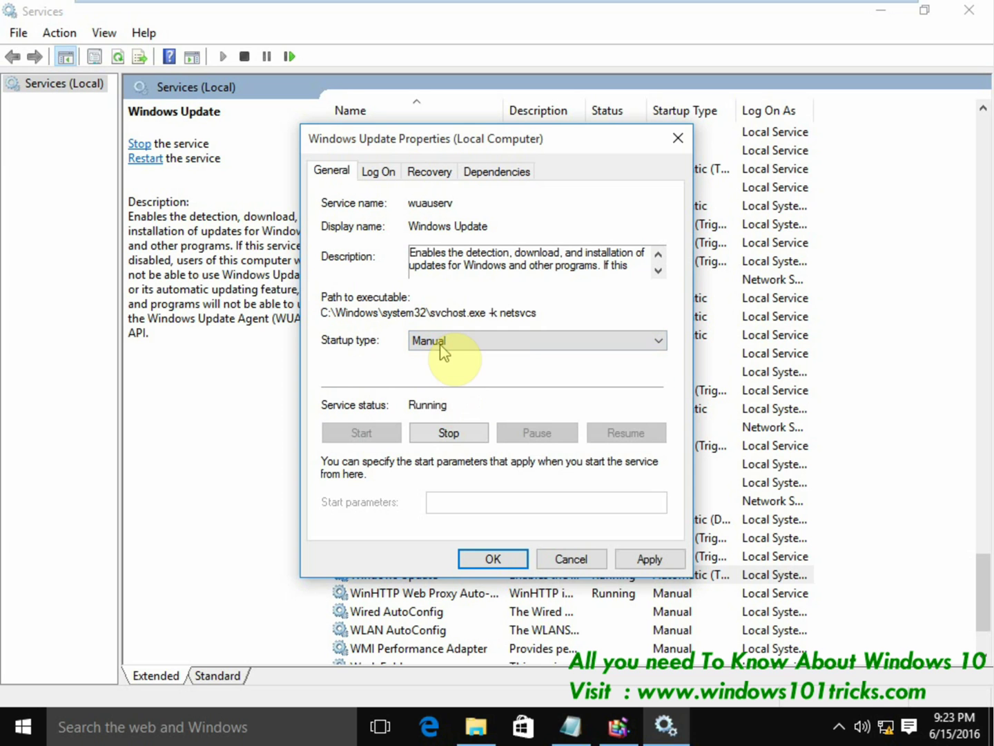
left_click(432, 437)
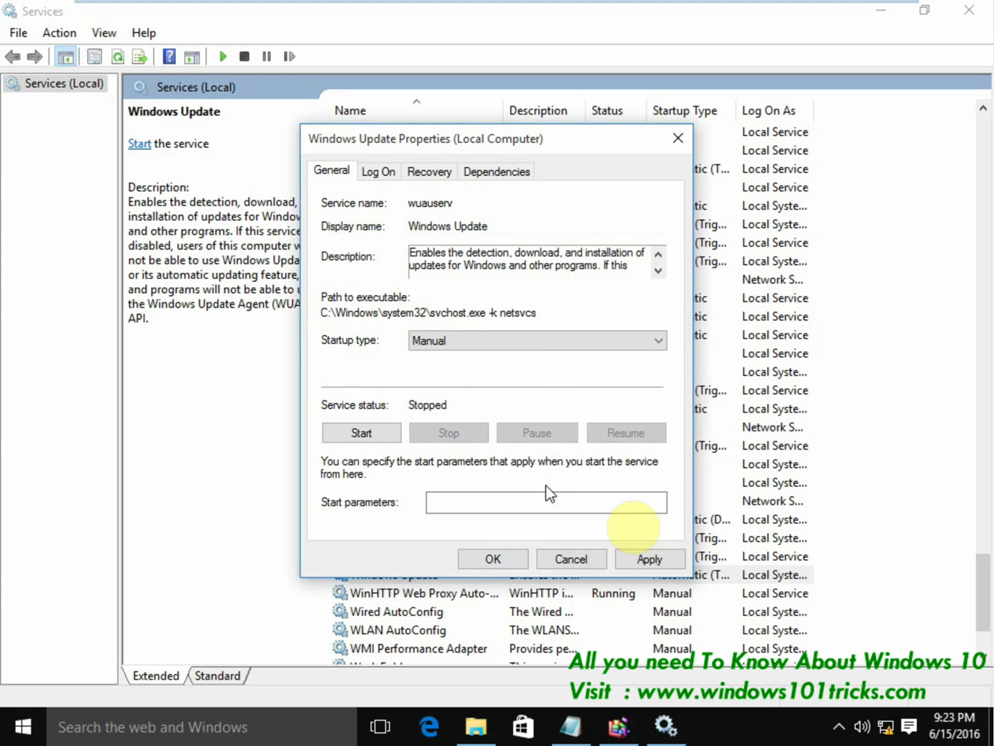
left_click(566, 560)
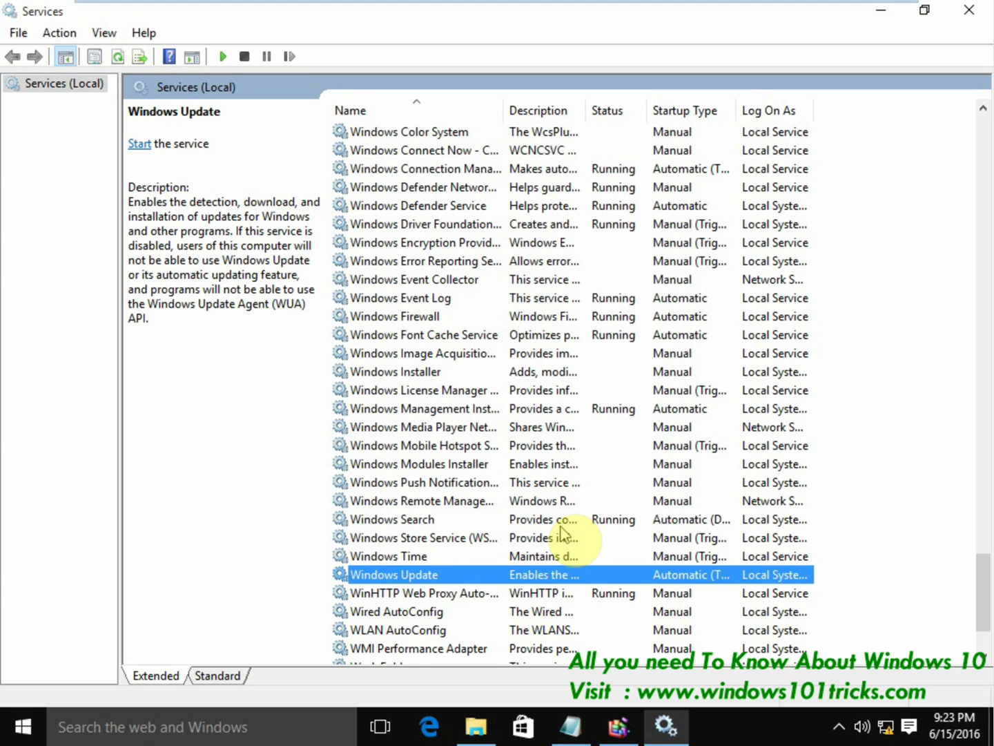
scroll(565, 533, "down", 2)
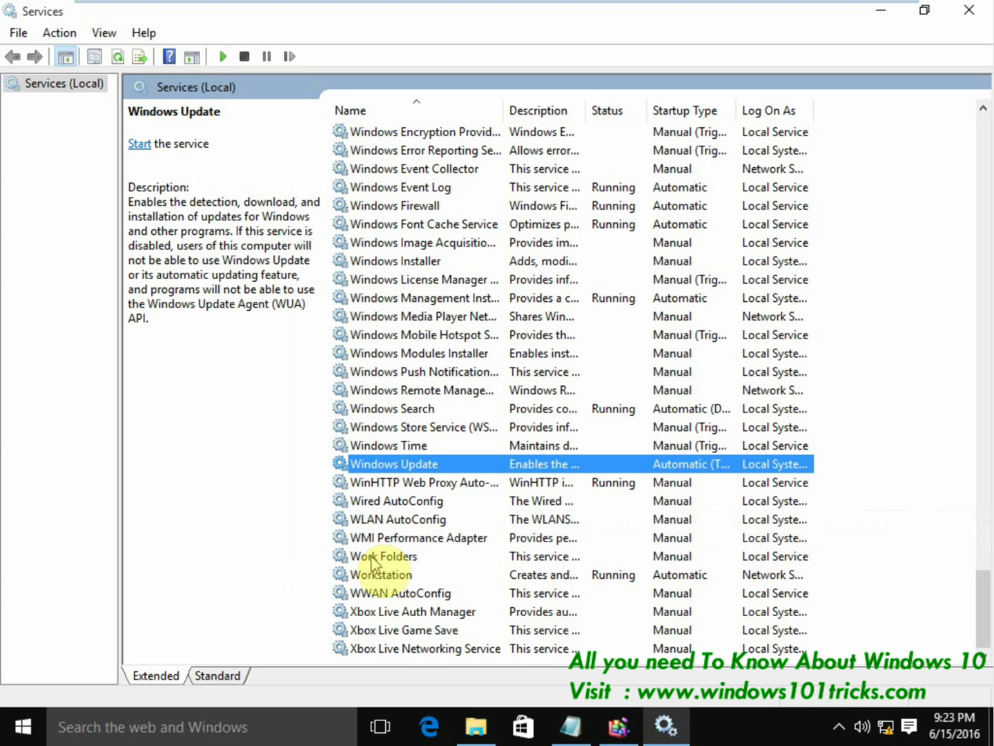
scroll(489, 556, "up", 5)
scroll(488, 556, "up", 5)
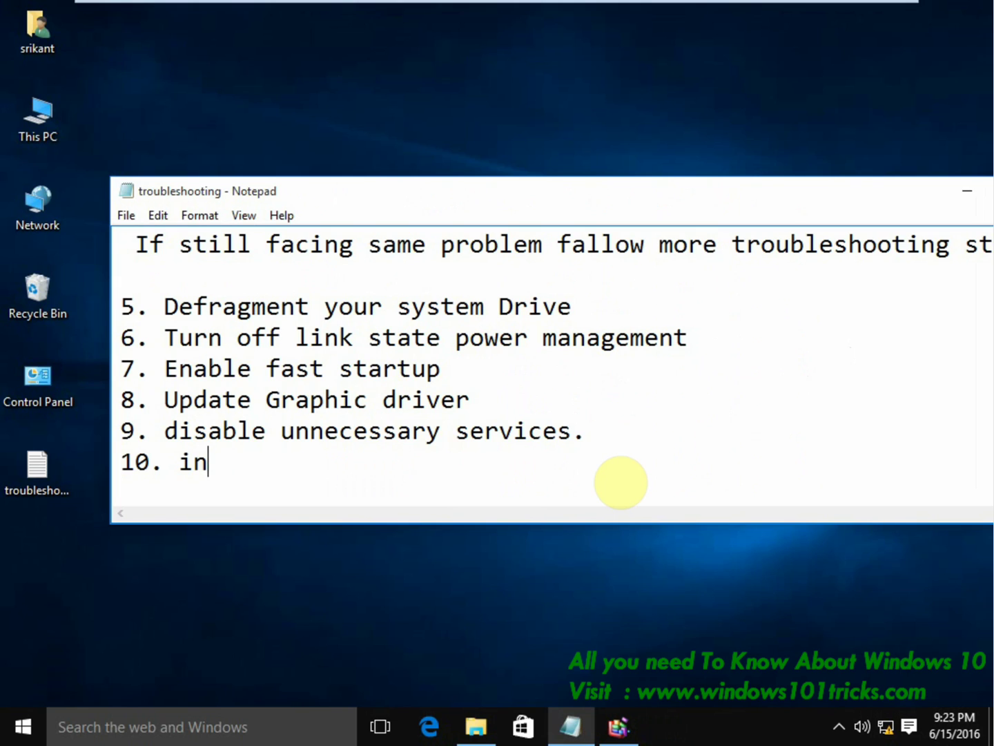
- Write "install a latest Antivirus/ antimalware and perfrom a full system scan" as item 10 of the troubleshooting list
type("stall a la")
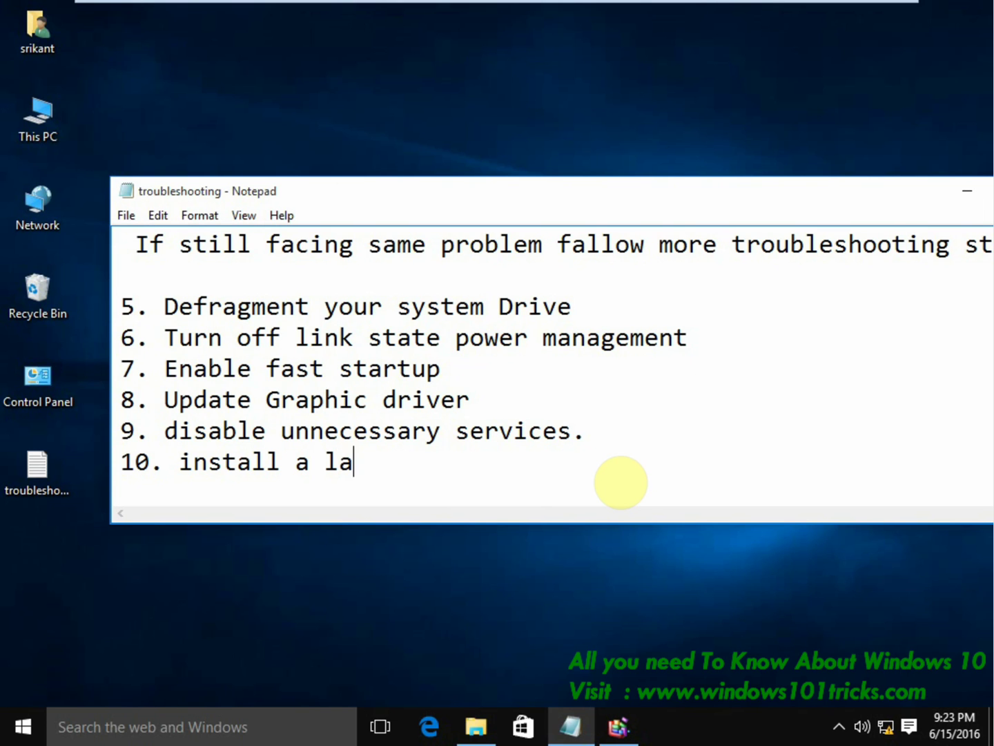
type("test An")
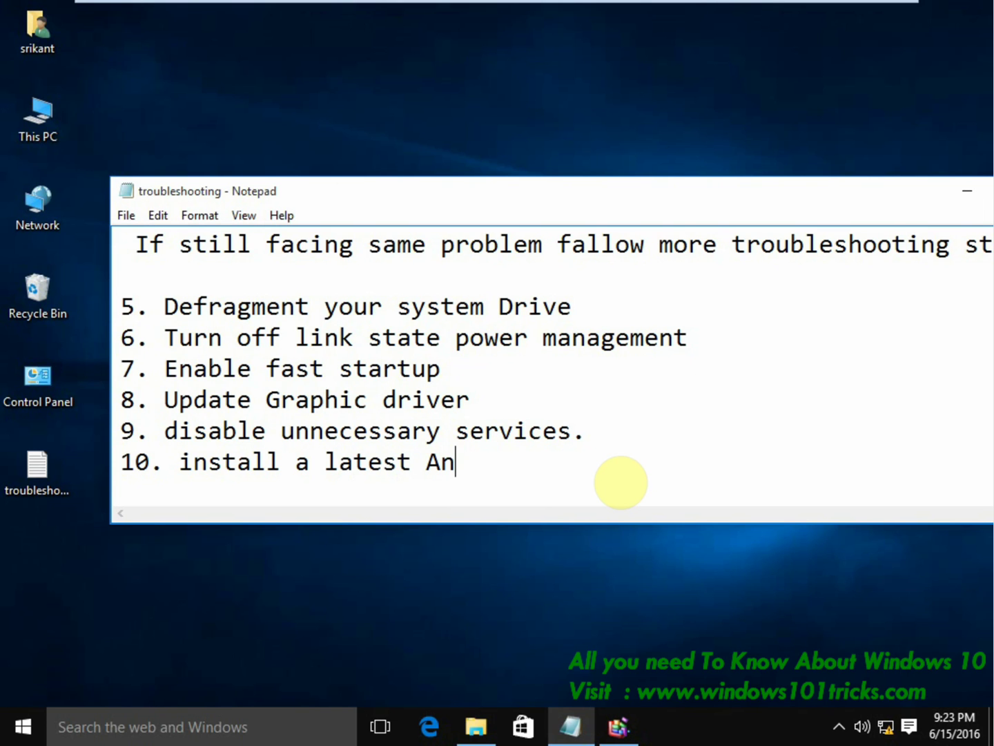
type("tivirus")
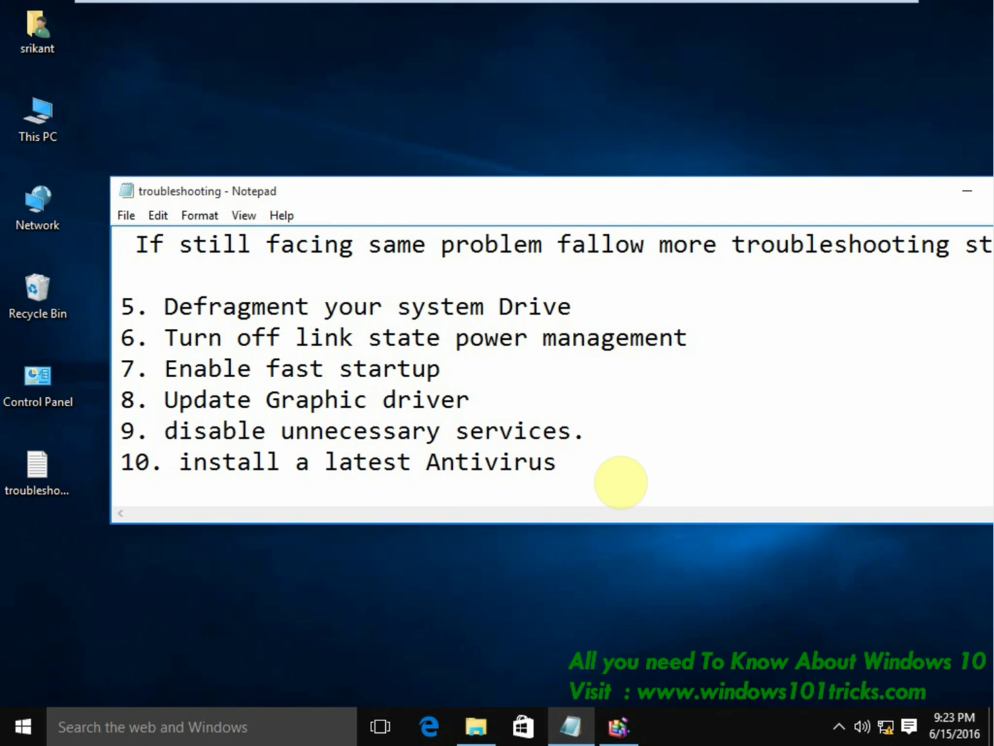
type("/ anti")
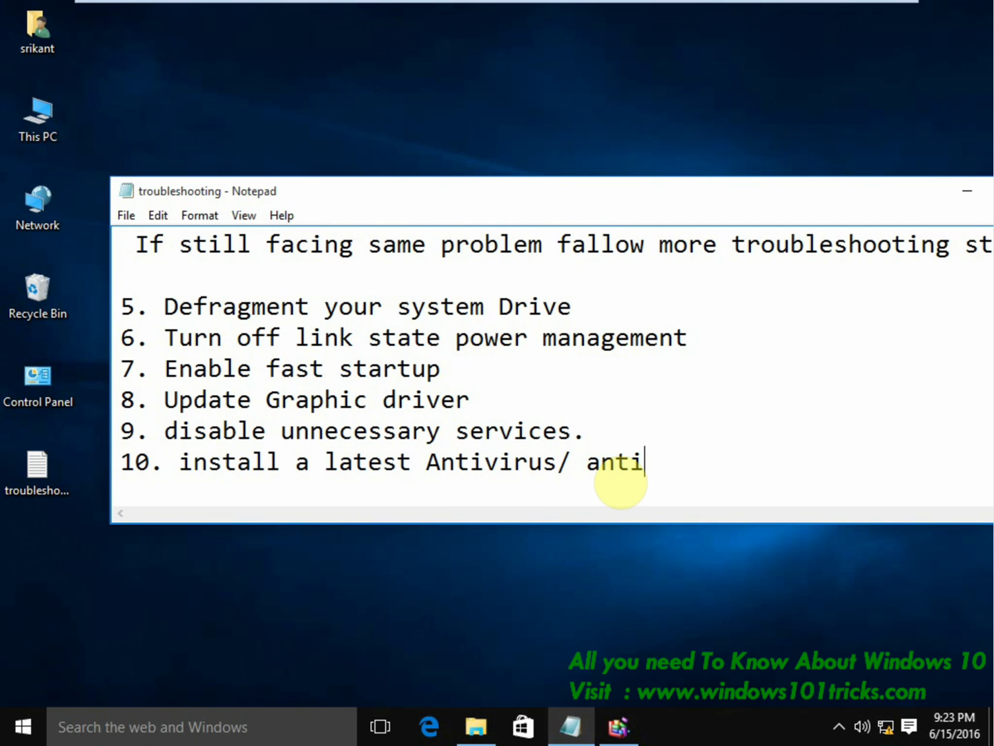
type("malware")
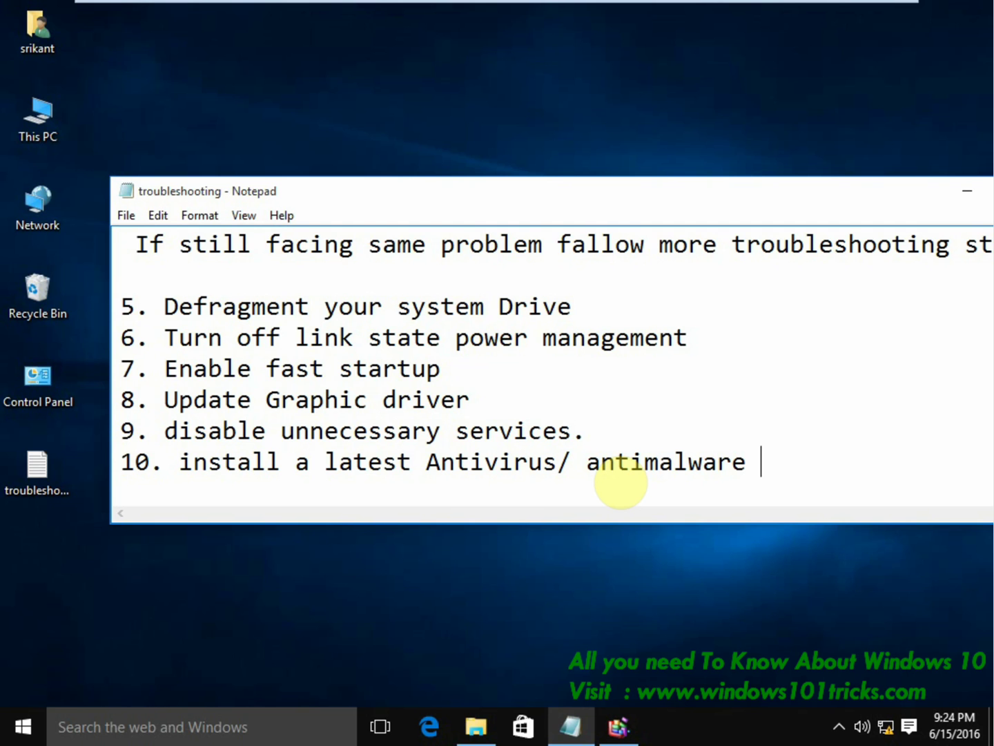
type(" and p")
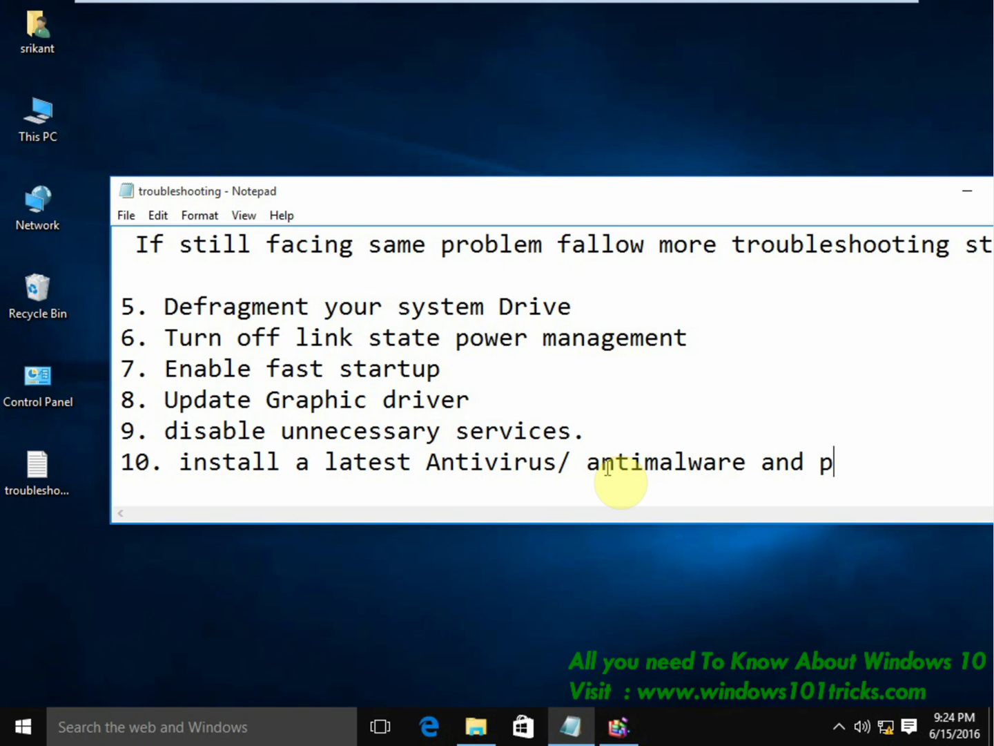
type("erfrom a fu")
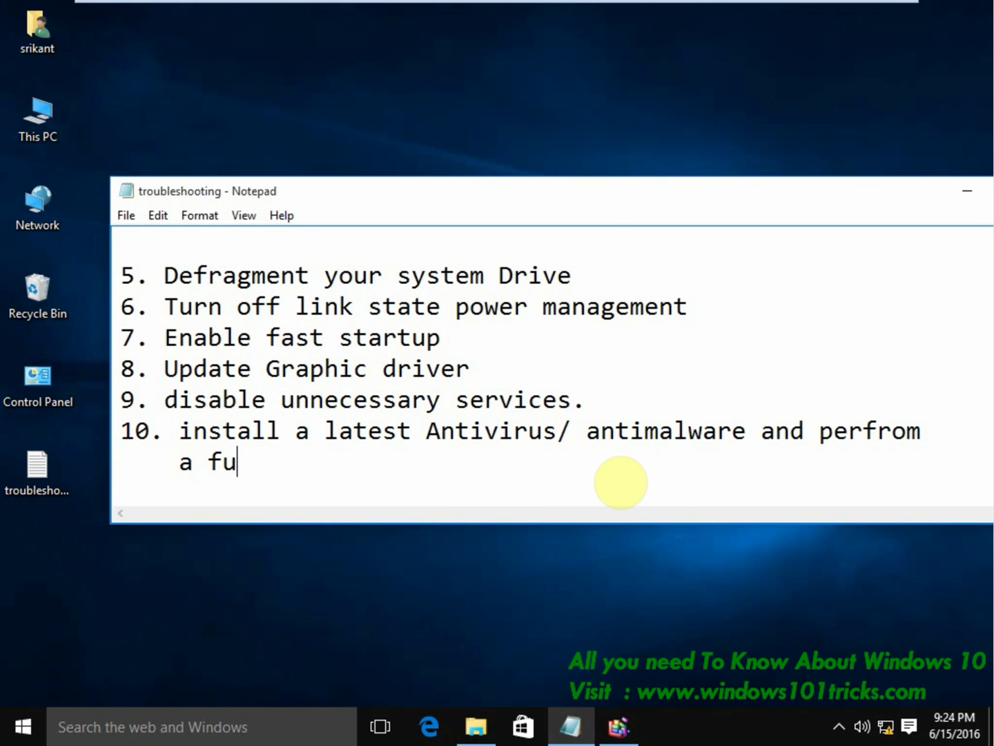
type("ll system")
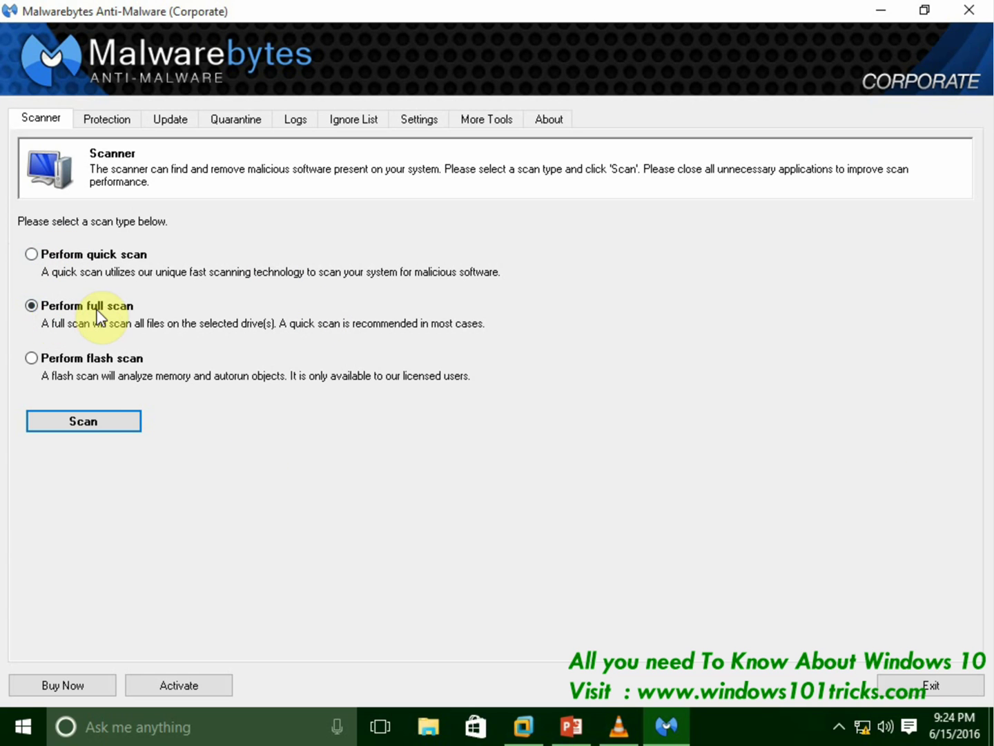
- Start a full Malwarebytes scan of drives C:\ through H:\, leaving drive I:\ out
left_click(93, 424)
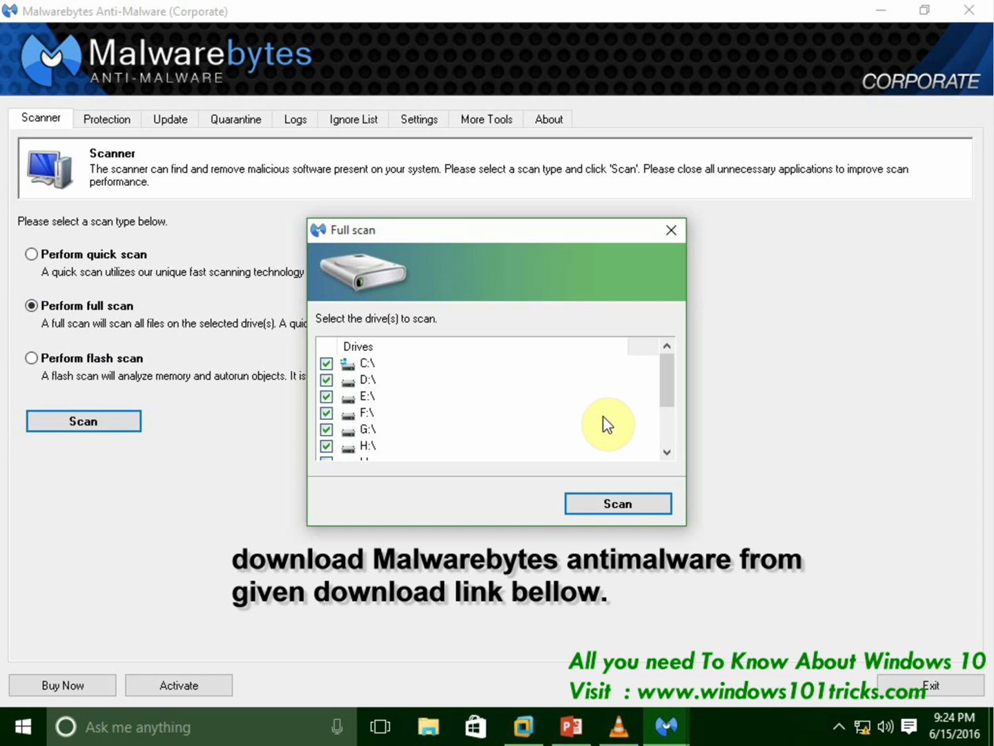
scroll(345, 433, "down", 1)
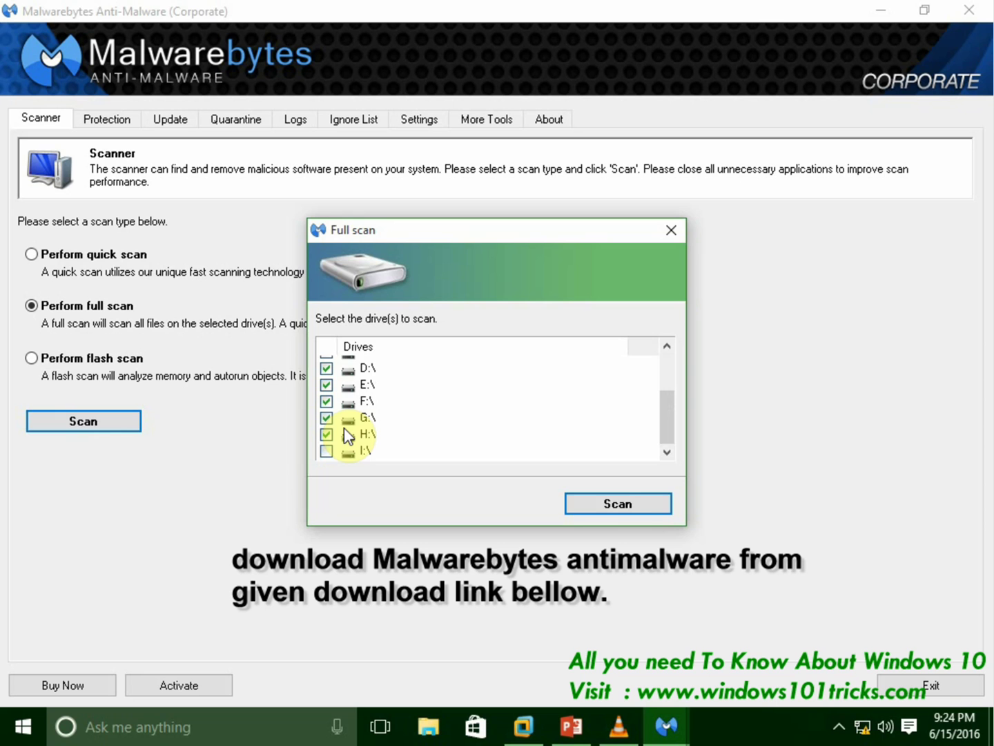
scroll(348, 435, "up", 1)
left_click(621, 505)
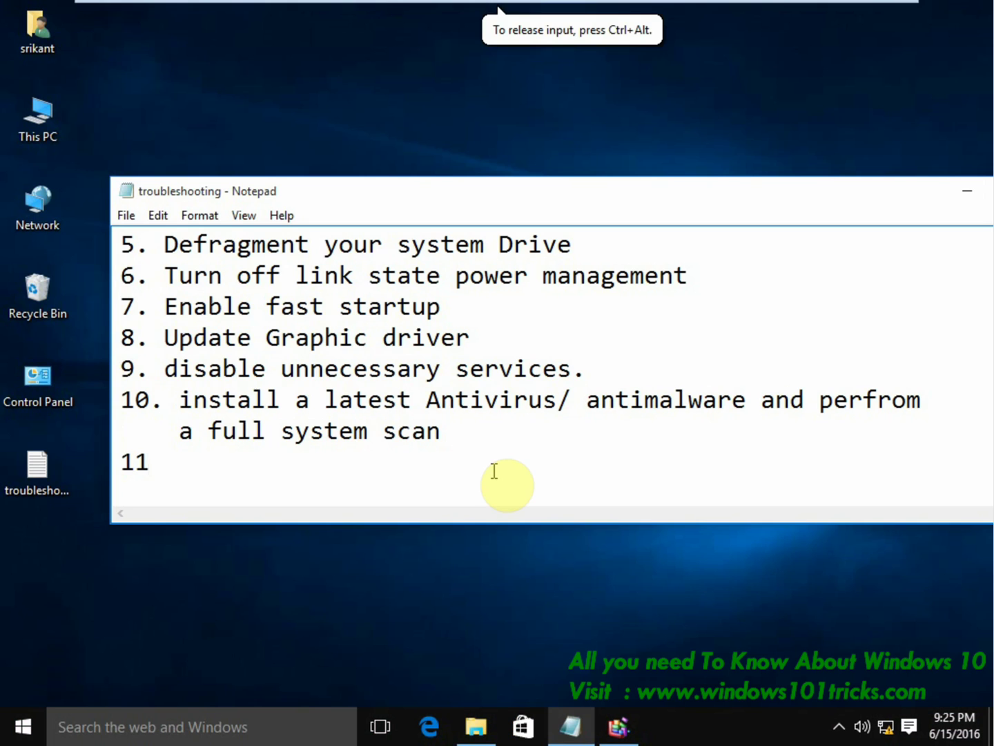
- Write "use system optimizer tool like Ccleaner to clean system and repair Registry entires" as item 11 of the troubleshooting list
type("use ")
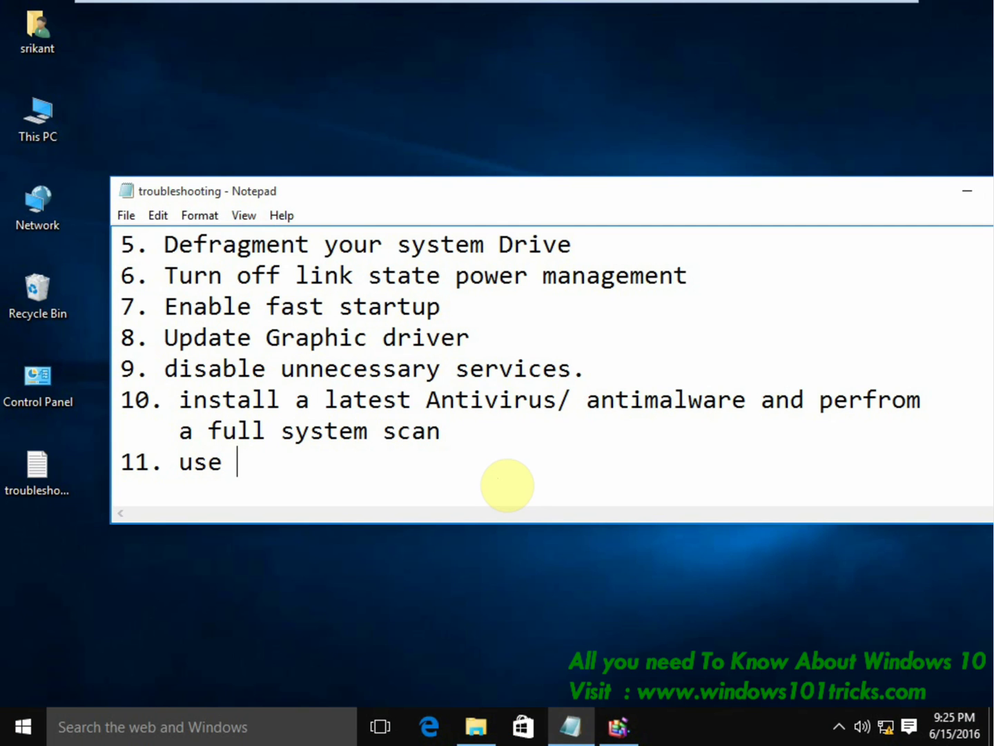
type("system opti")
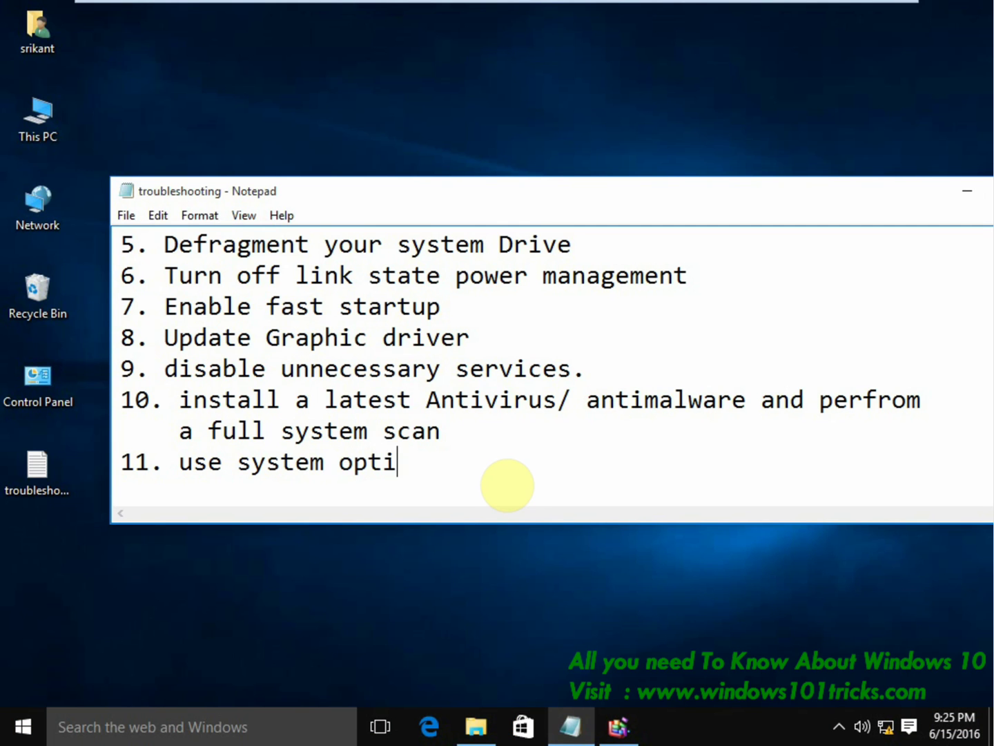
type("mizer lo")
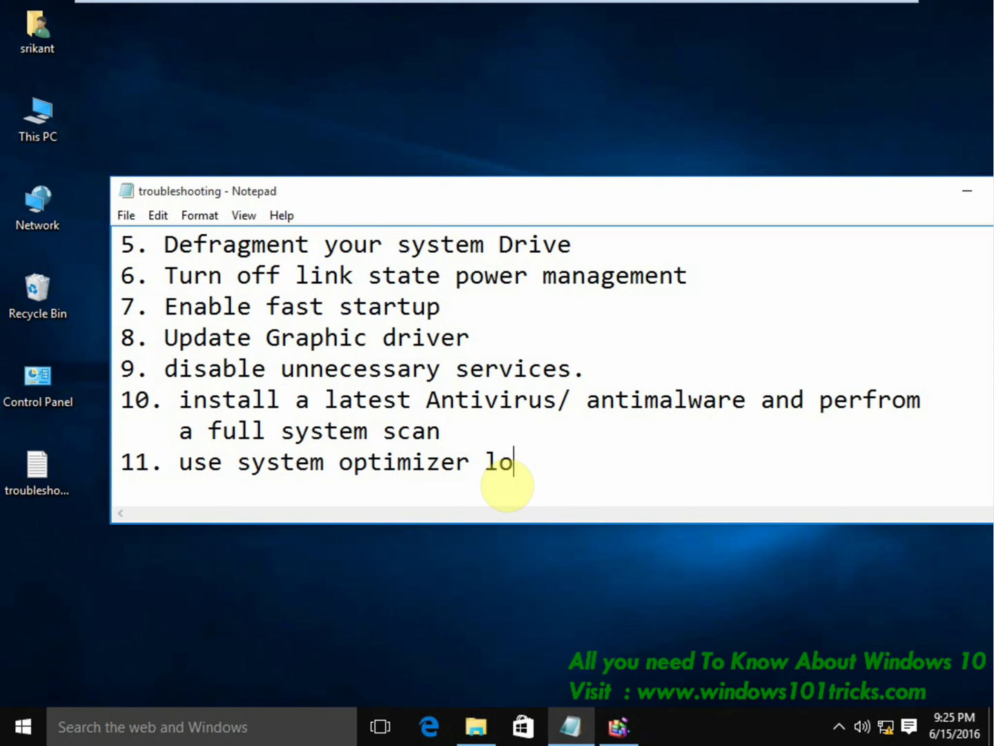
key("BackSpace")
key("BackSpace")
key("BackSpace")
type("tool like ")
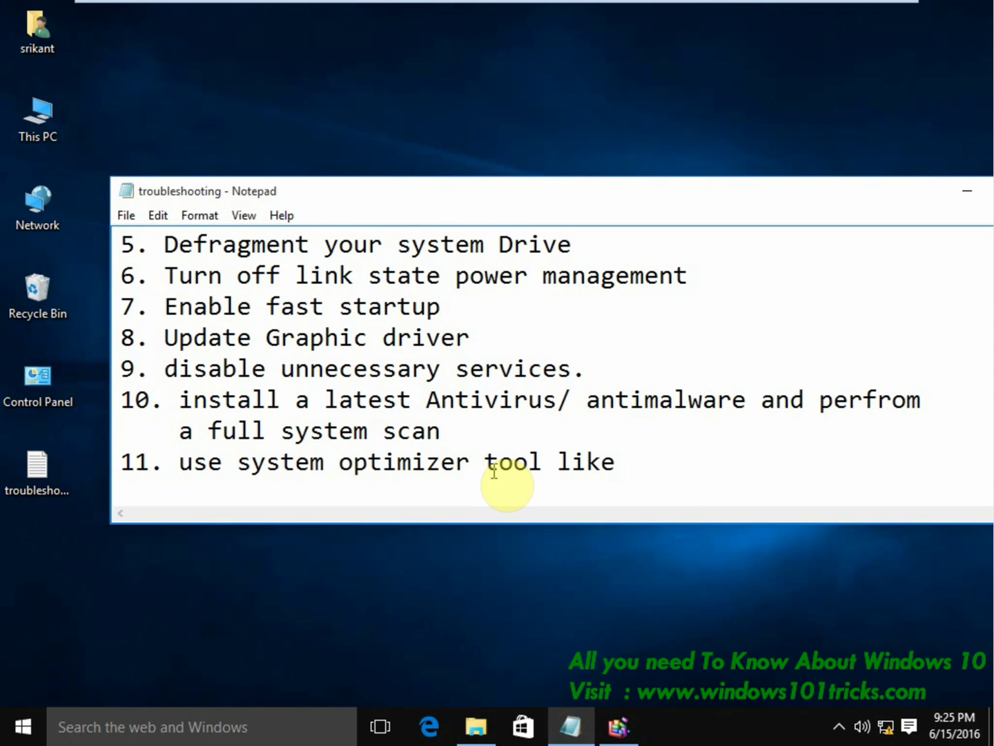
type("Cclean")
type("er to ")
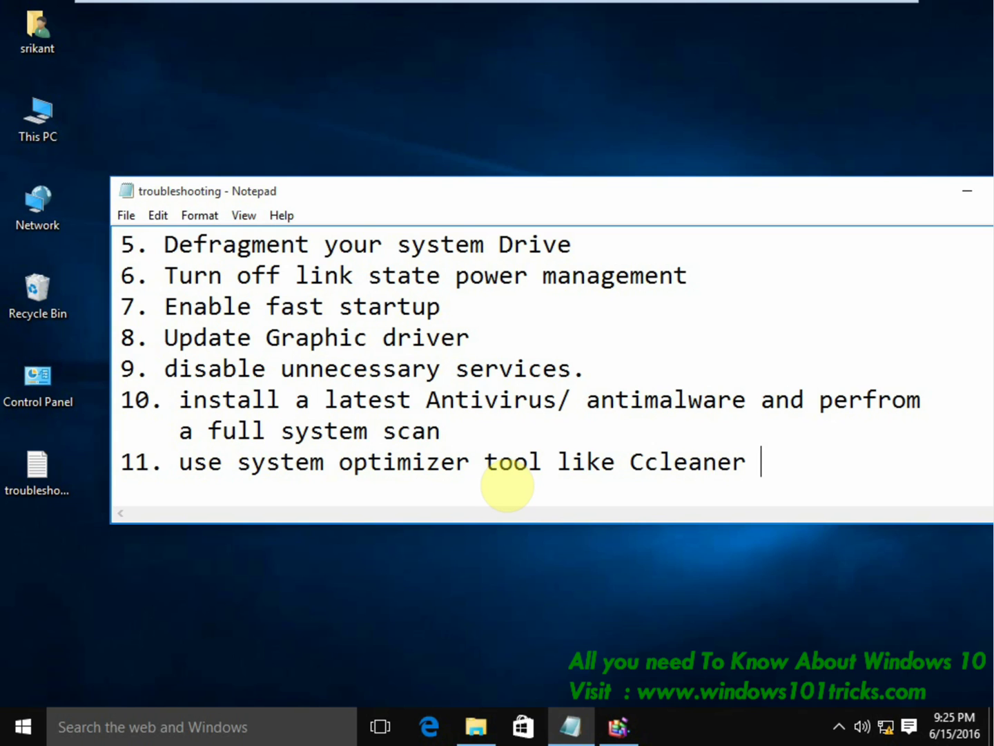
type("clean system and ")
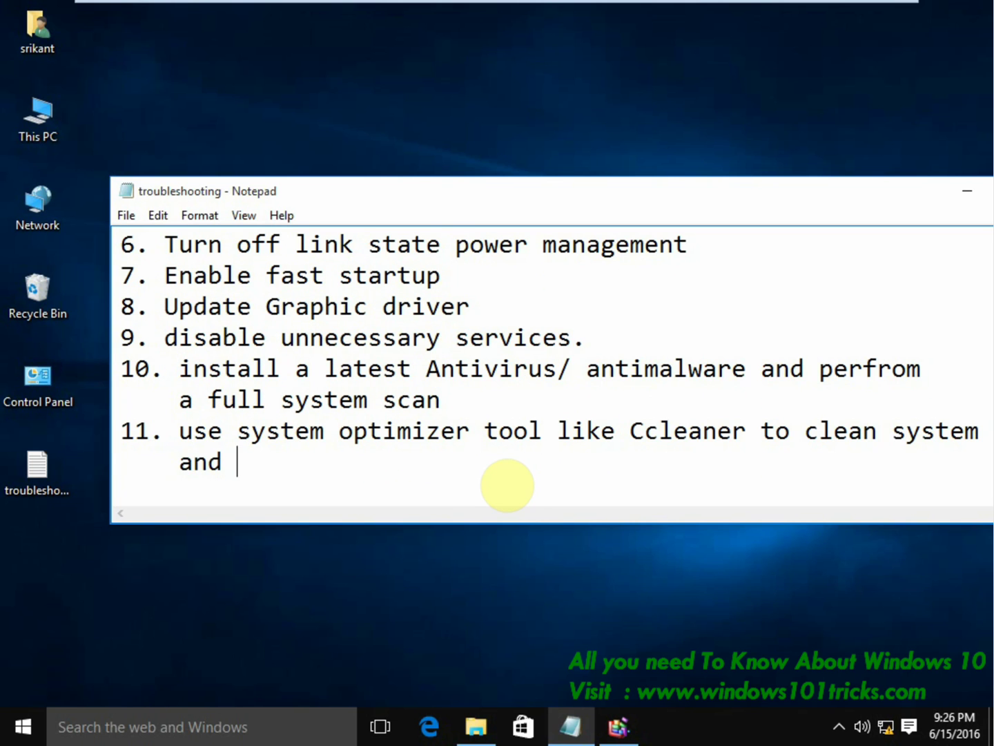
type("repair Re")
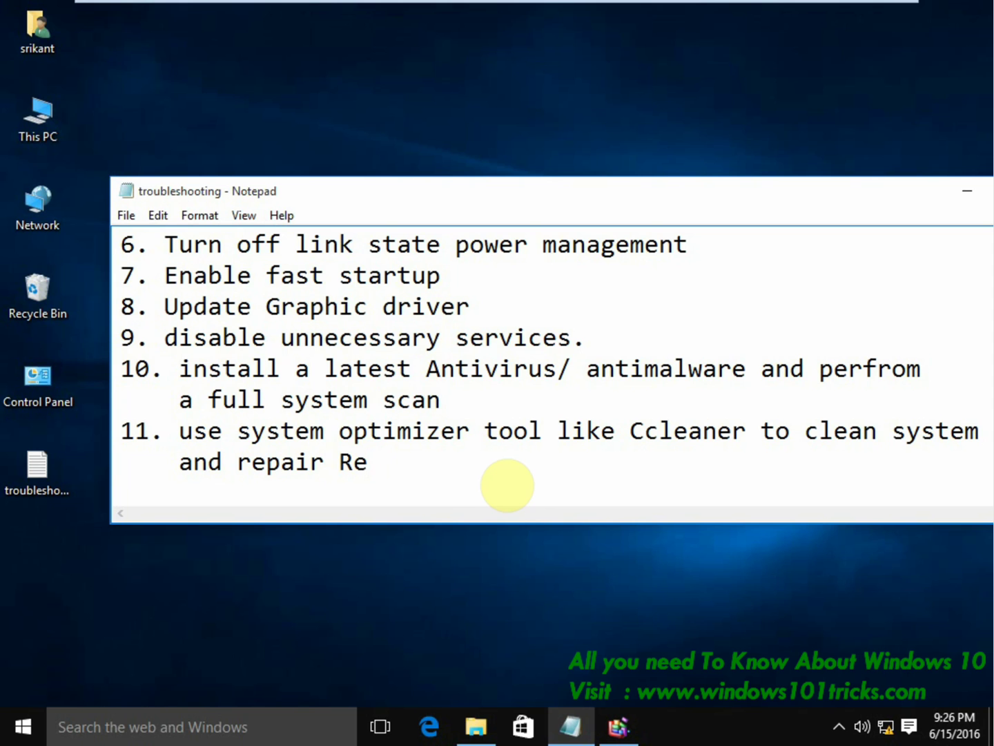
type("gistry ")
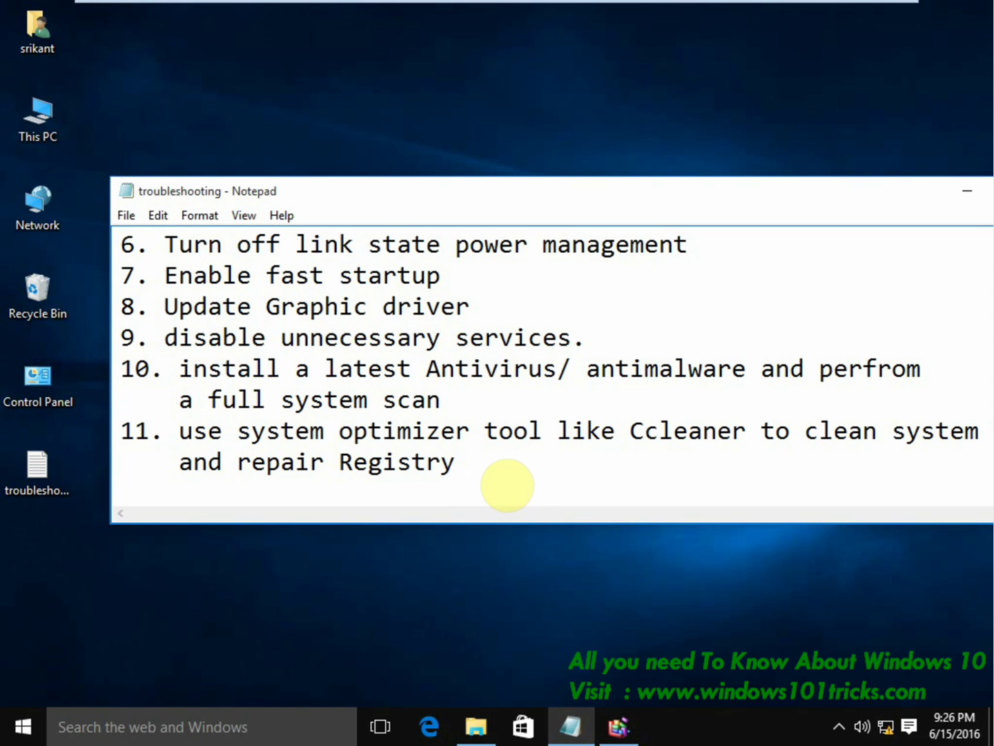
type("entires")
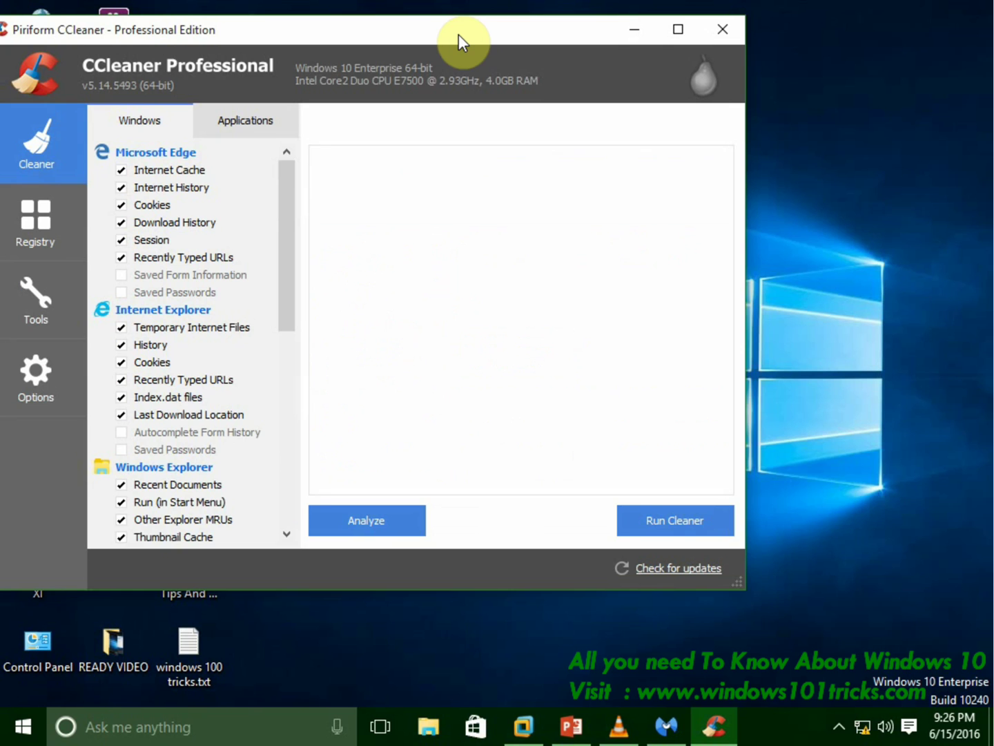
- Switch to CCleaner and run the Cleaner on the preselected Windows and application items, confirming the file deletion
left_click_drag(459, 35, 486, 36)
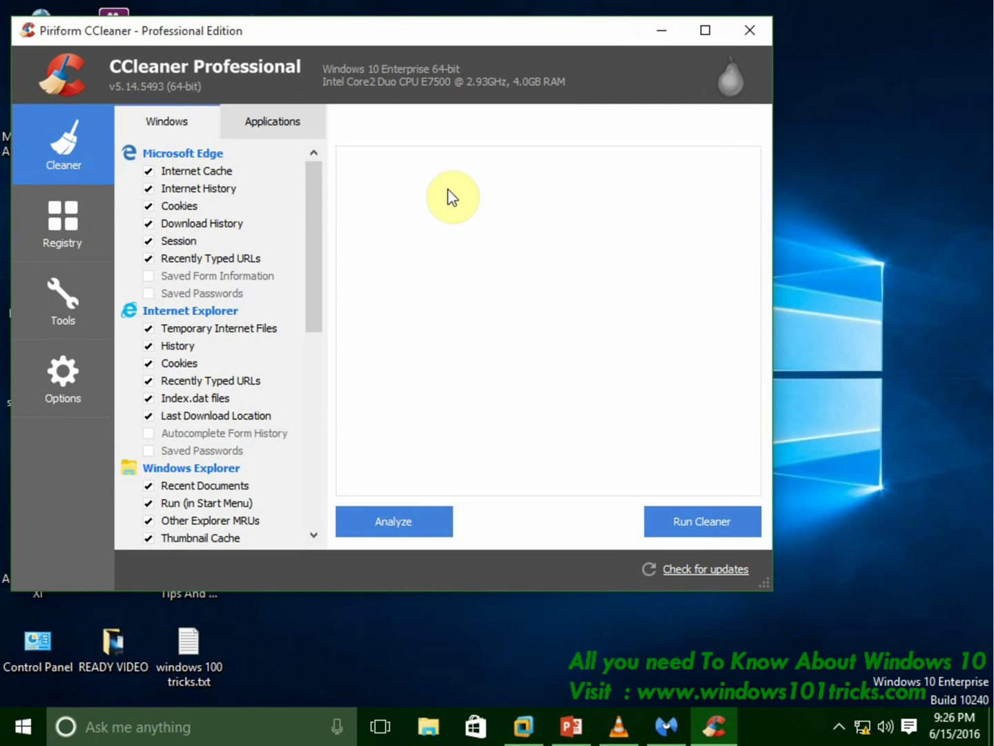
left_click(687, 518)
left_click(520, 287)
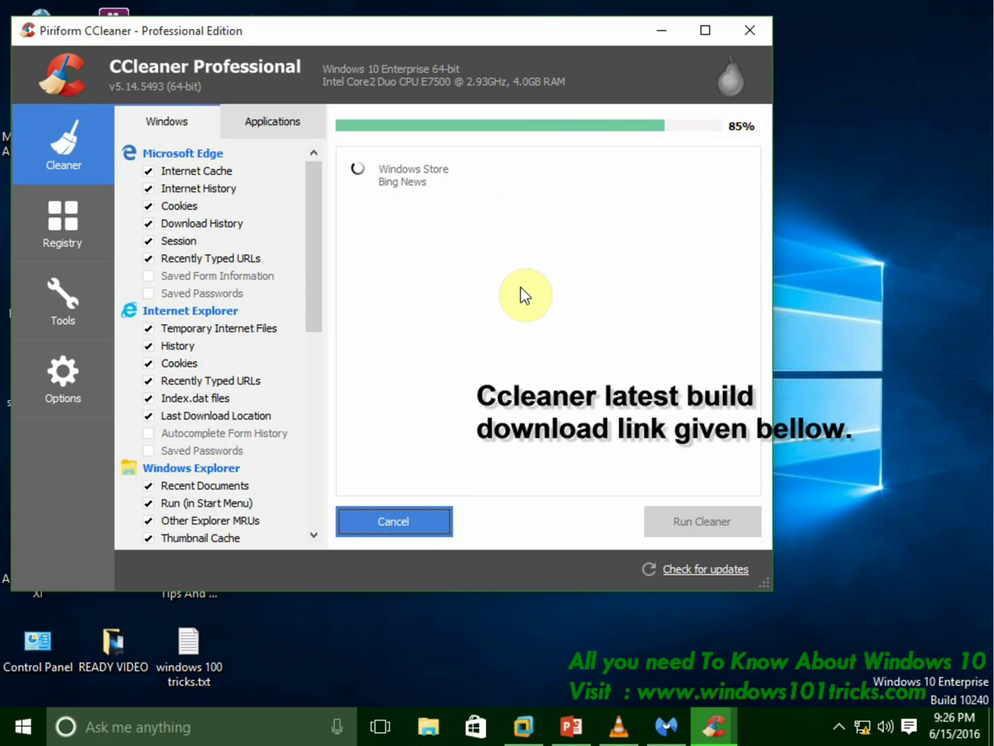
- Scan the registry for issues in CCleaner with all Registry Cleaner categories selected
left_click(81, 212)
left_click(399, 516)
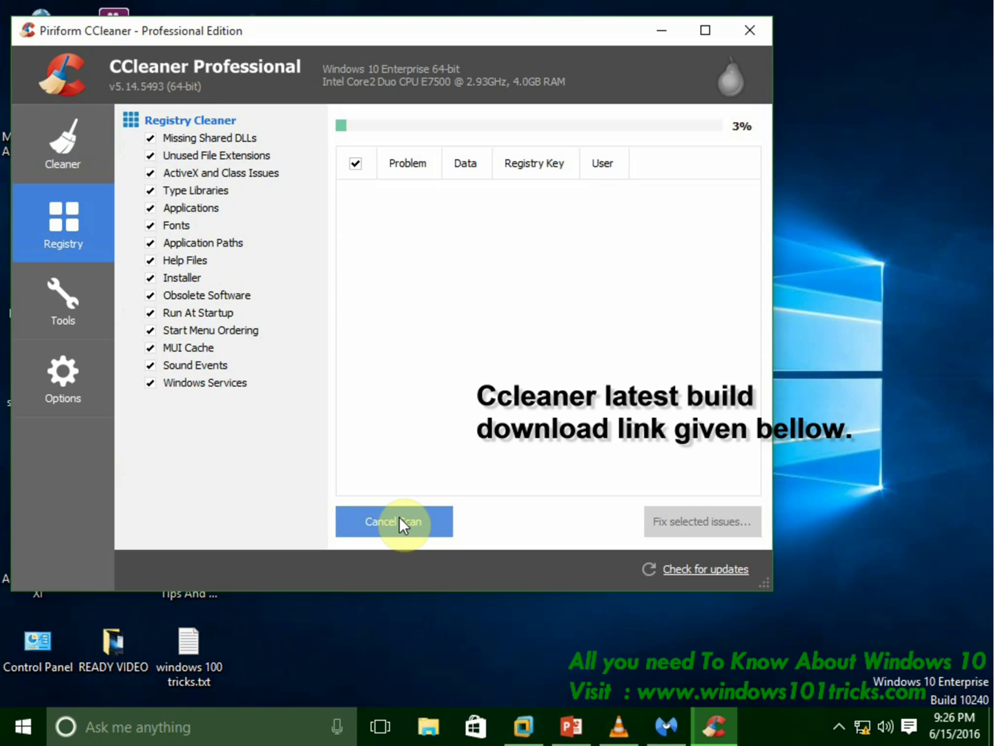